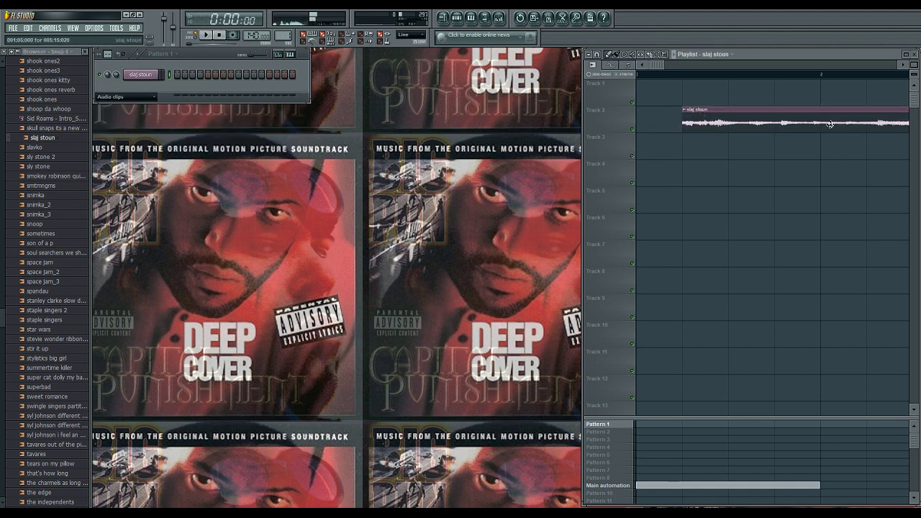
- Audition the slaj stoun clip on Track 2 in search of a loop and delete the unwanted sliced-off section
{"action": "left_click_drag", "start_coordinate": [831, 124], "coordinate": [712, 137]}
{"action": "key", "text": "space"}
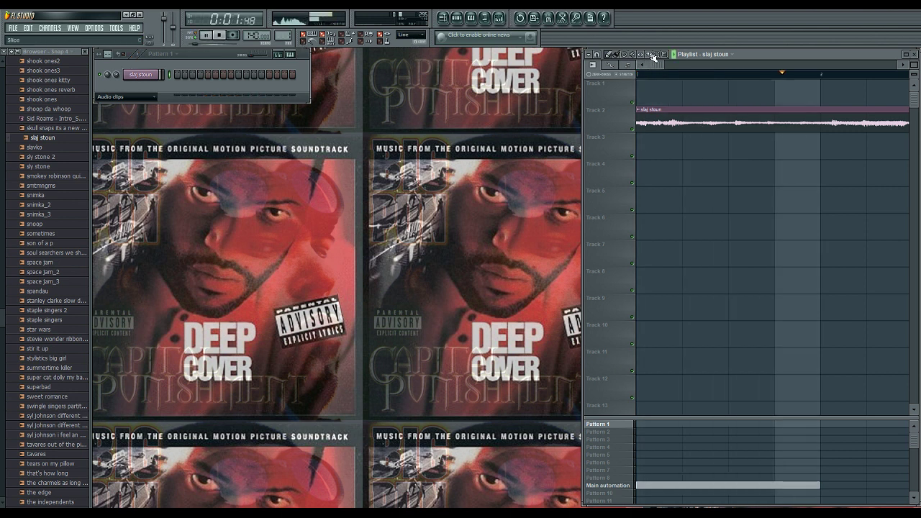
{"action": "key", "text": "space"}
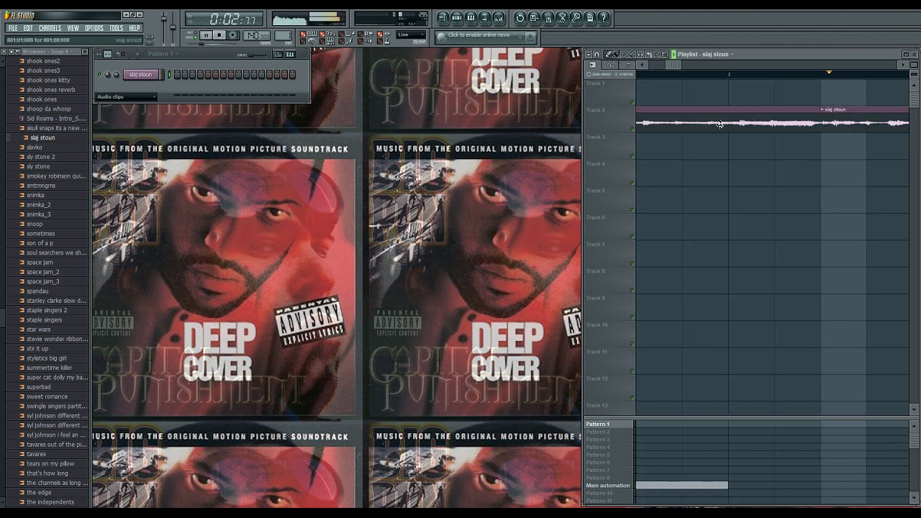
{"action": "key", "text": "space"}
{"action": "key", "text": "space"}
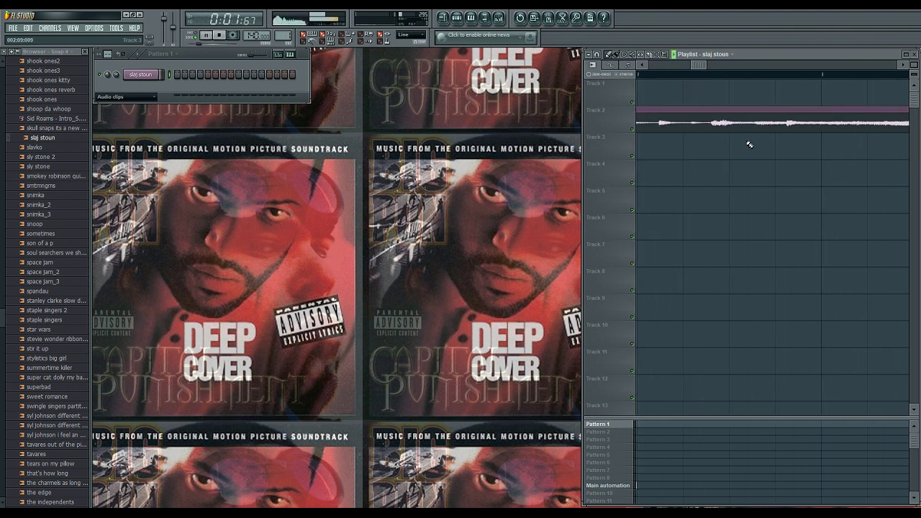
{"action": "key", "text": "space"}
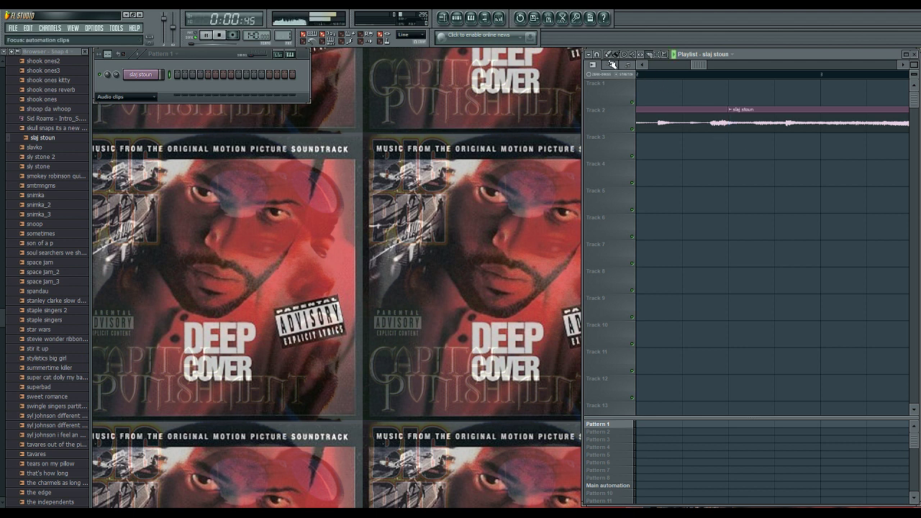
{"action": "right_click", "coordinate": [814, 109]}
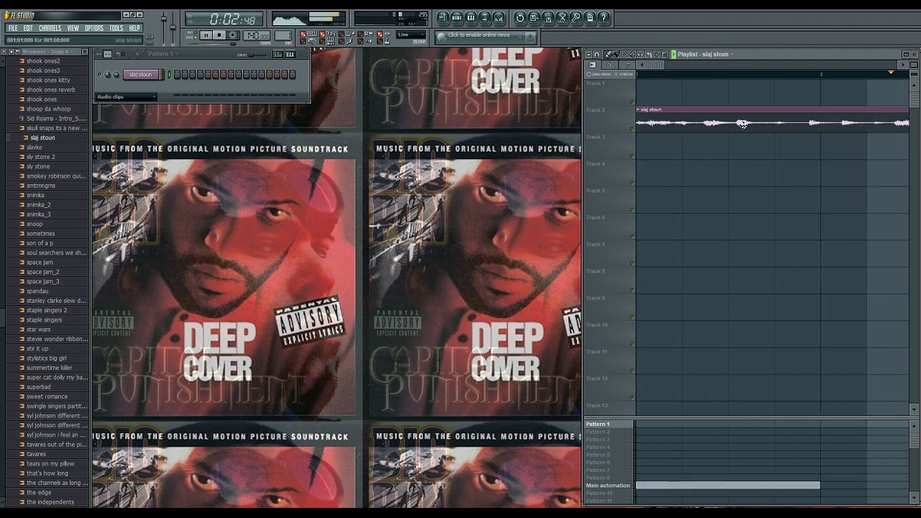
- Slice off the start of the remaining slaj stoun clip, delete the leading piece and align the clip with bar 1
{"action": "left_click_drag", "start_coordinate": [651, 127], "coordinate": [699, 132]}
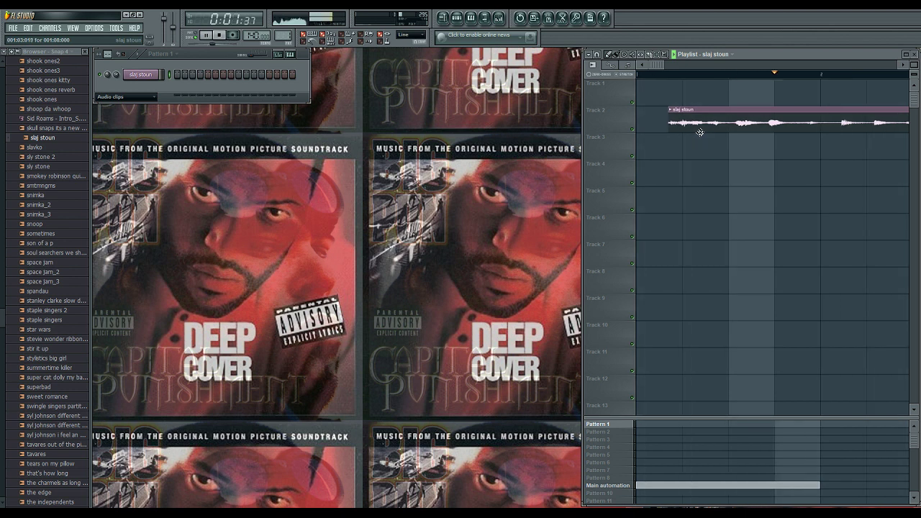
{"action": "left_click", "coordinate": [649, 54]}
{"action": "mouse_move", "coordinate": [682, 95]}
{"action": "left_mouse_down"}
{"action": "mouse_move", "coordinate": [684, 149]}
{"action": "mouse_move", "coordinate": [623, 122]}
{"action": "left_mouse_up"}
{"action": "left_click", "coordinate": [608, 55]}
{"action": "right_click", "coordinate": [673, 126]}
{"action": "left_click_drag", "start_coordinate": [834, 124], "coordinate": [745, 125]}
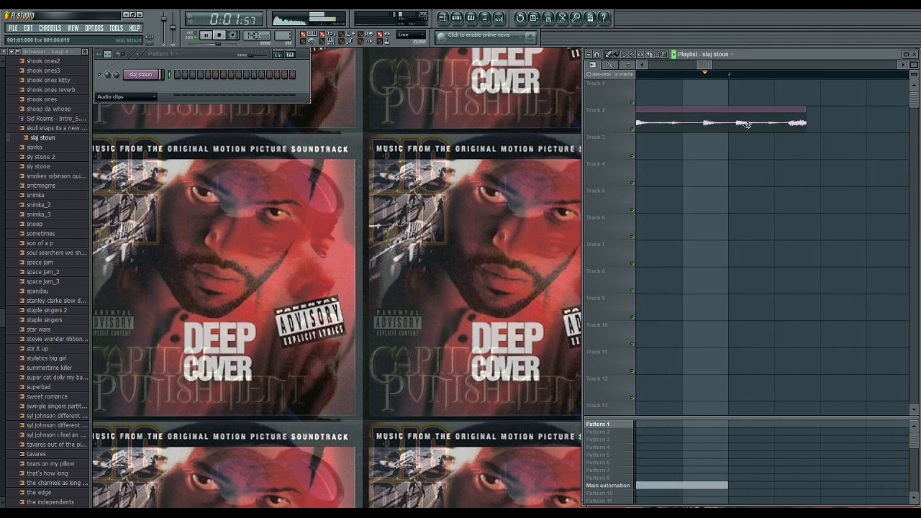
- Shorten the slaj stoun clip so it ends exactly at bar 2 and set the project tempo to 95 BPM
{"action": "left_click", "coordinate": [631, 77]}
{"action": "left_click_drag", "start_coordinate": [806, 115], "coordinate": [732, 117]}
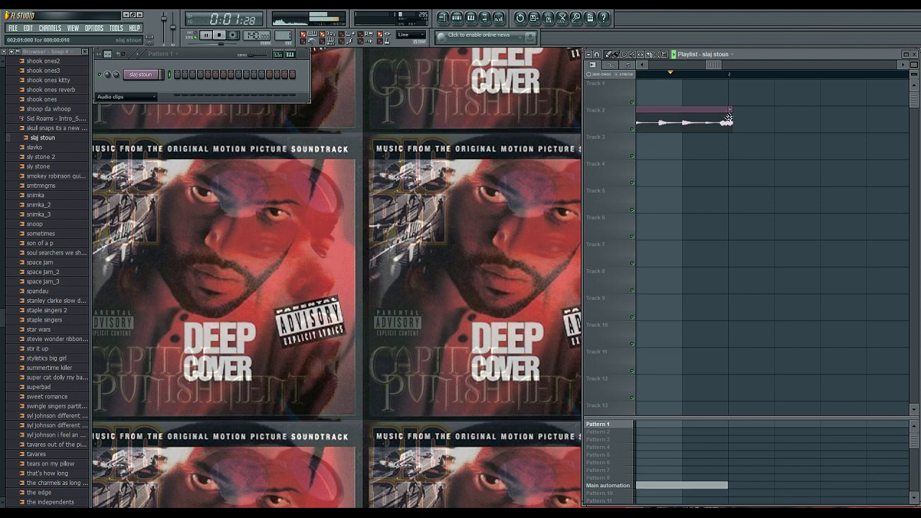
{"action": "left_click_drag", "start_coordinate": [256, 34], "coordinate": [255, 48]}
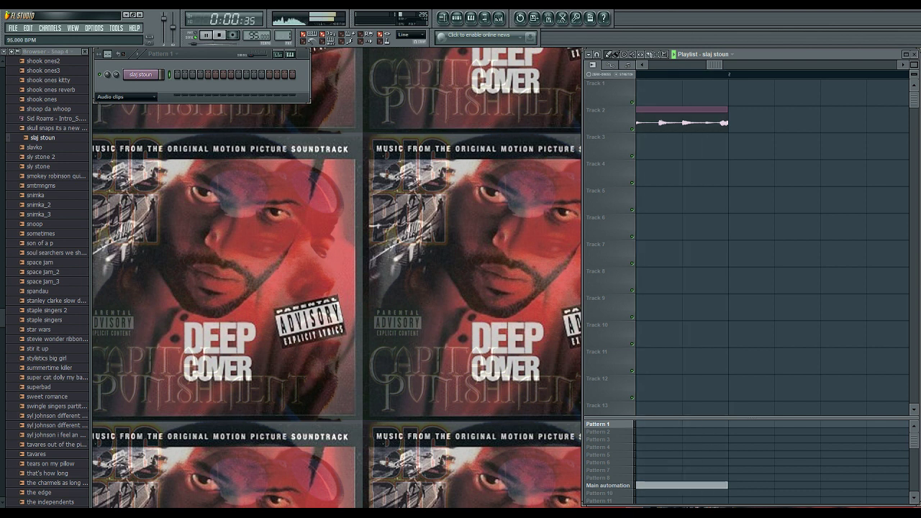
- Route the slaj stoun channel to mixer Insert 1 and load Fruity Compressor on the Master track
{"action": "left_click", "coordinate": [141, 75]}
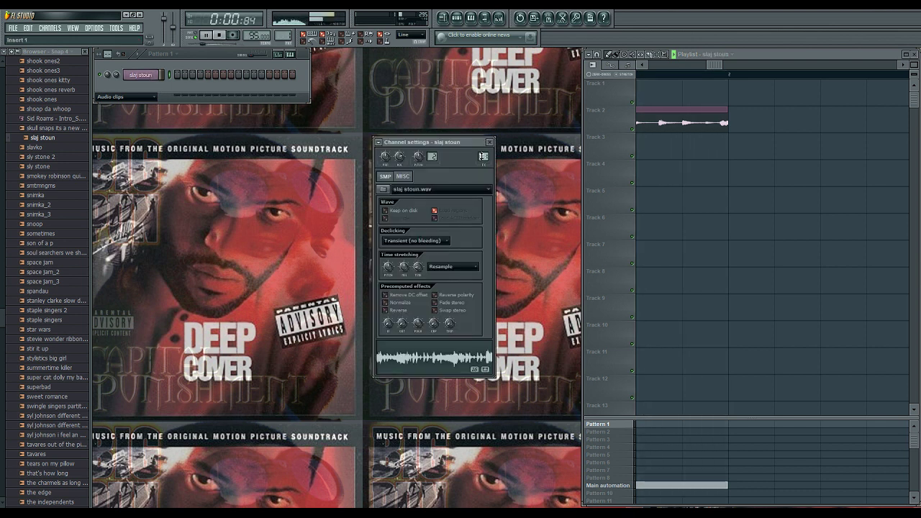
{"action": "left_click", "coordinate": [483, 156]}
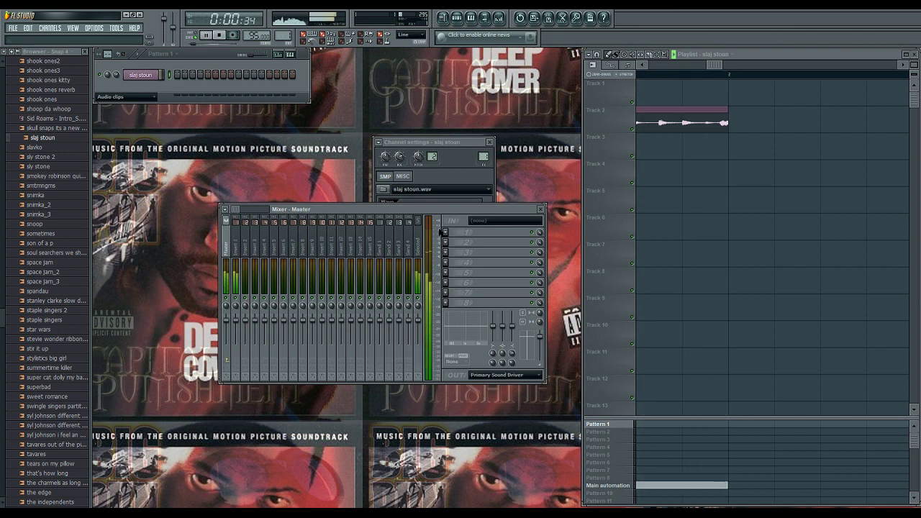
{"action": "left_click", "coordinate": [443, 232]}
{"action": "left_click", "coordinate": [546, 133]}
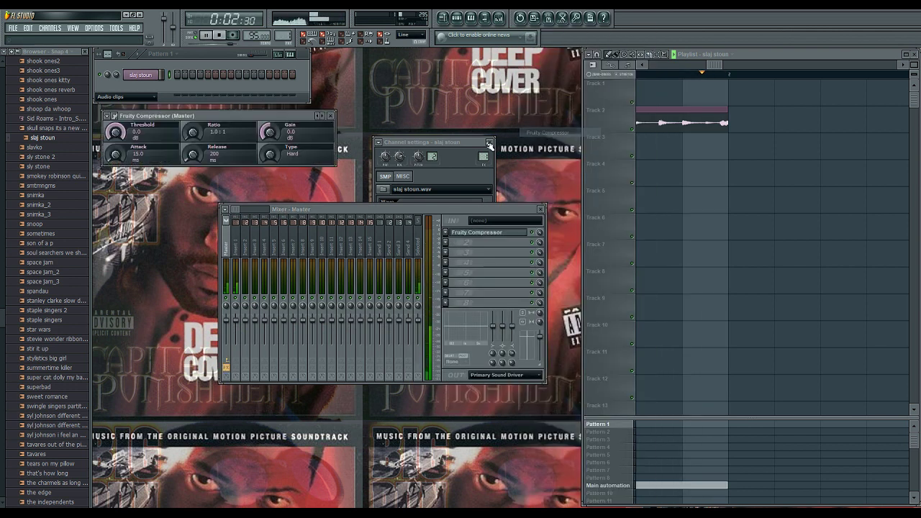
{"action": "left_click", "coordinate": [330, 115]}
- Add Fruity Parametric EQ 2 to Insert 1, boosting the low band and cutting band 7 by 18 dB at about 12.8 kHz
{"action": "left_click", "coordinate": [236, 238]}
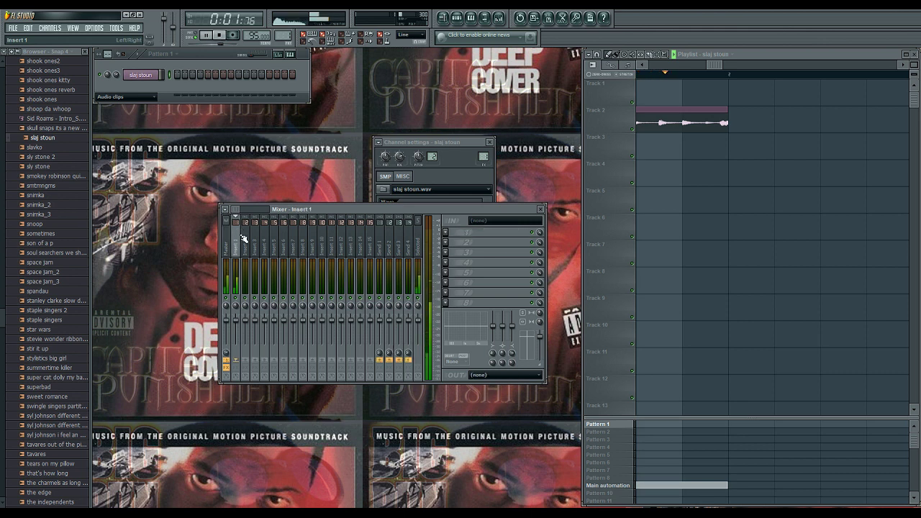
{"action": "left_click", "coordinate": [445, 234]}
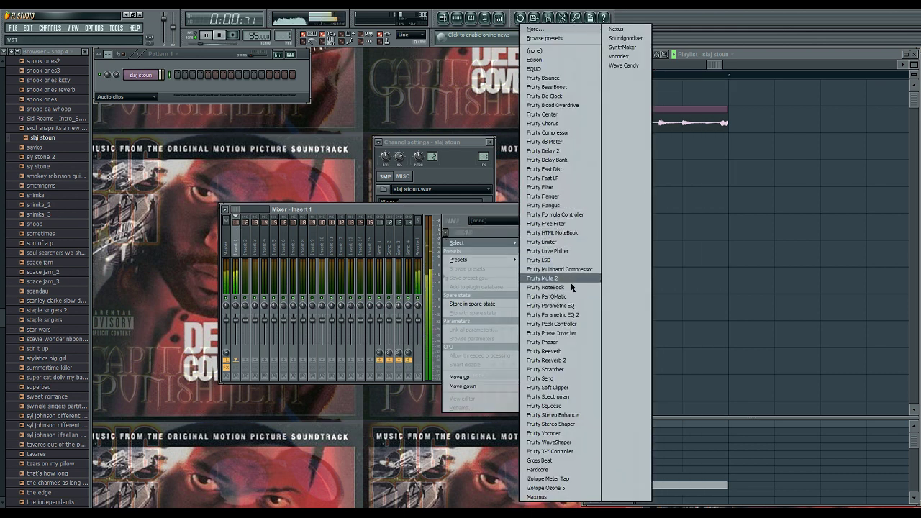
{"action": "left_click", "coordinate": [574, 318]}
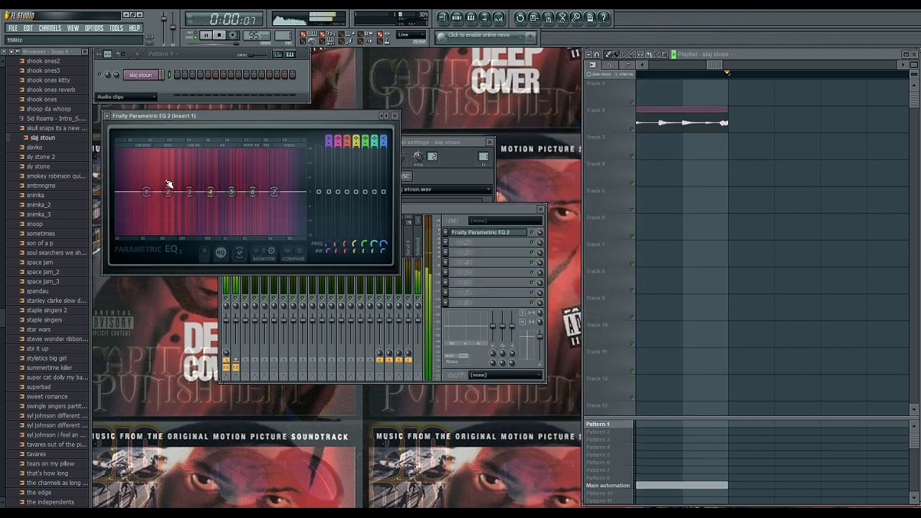
{"action": "left_click_drag", "start_coordinate": [147, 194], "coordinate": [199, 176]}
{"action": "left_click_drag", "start_coordinate": [273, 192], "coordinate": [292, 232]}
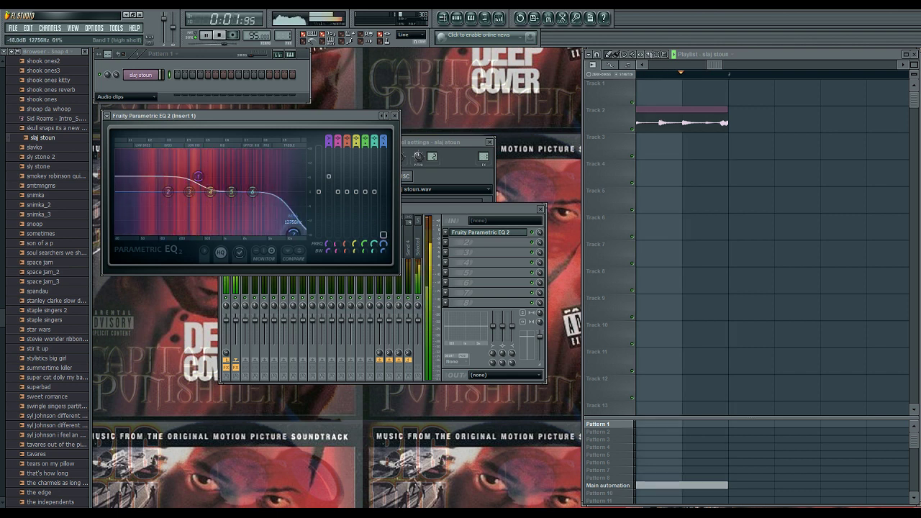
{"action": "left_click", "coordinate": [395, 116]}
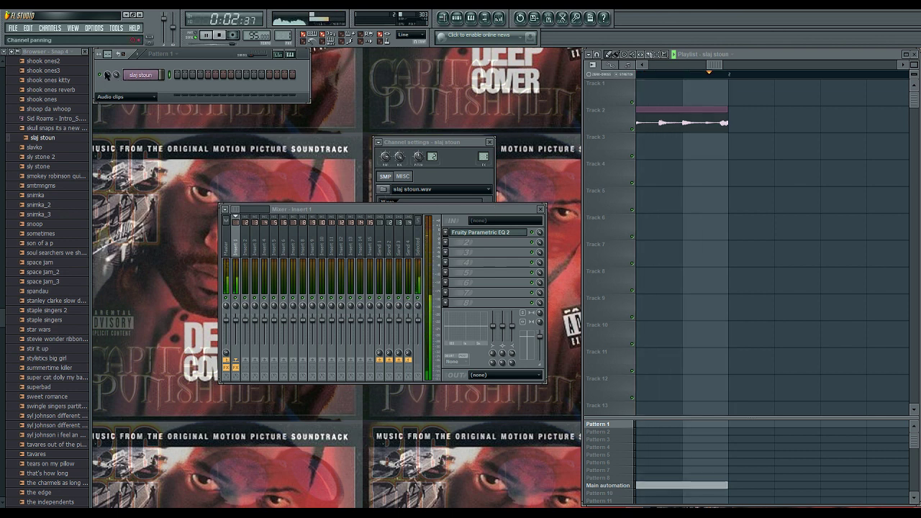
- Adjust the slaj stoun channel's panning and add Fruity PanOMatic to Insert 1, shifting its control point up and to the left
{"action": "left_click_drag", "start_coordinate": [108, 74], "coordinate": [107, 70]}
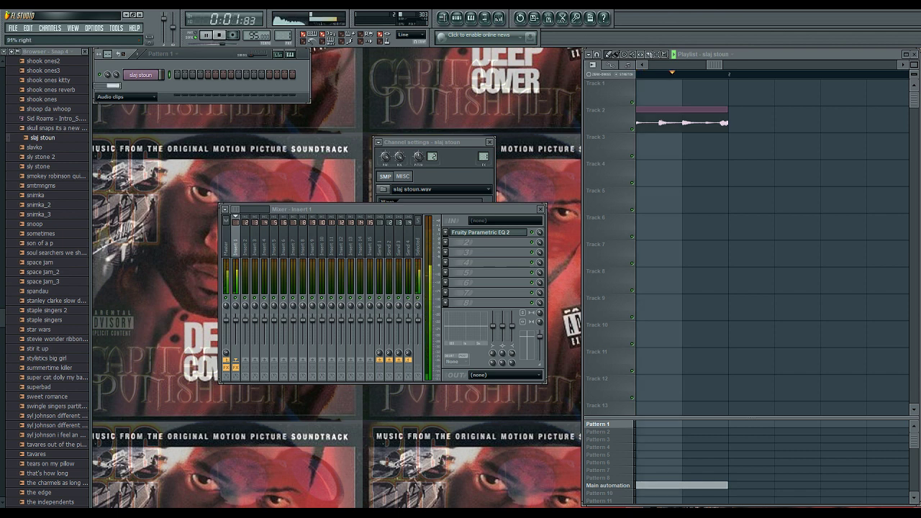
{"action": "left_click", "coordinate": [450, 243]}
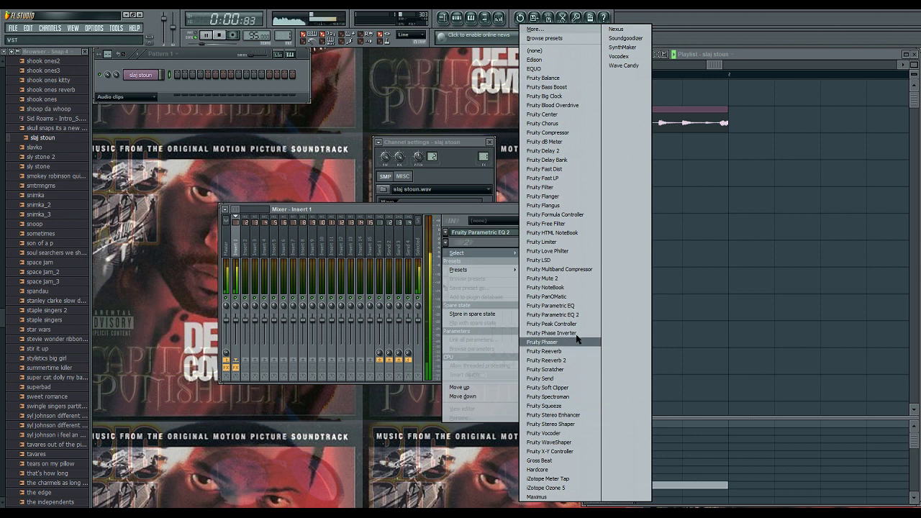
{"action": "left_click", "coordinate": [559, 296]}
{"action": "left_click_drag", "start_coordinate": [195, 162], "coordinate": [177, 147]}
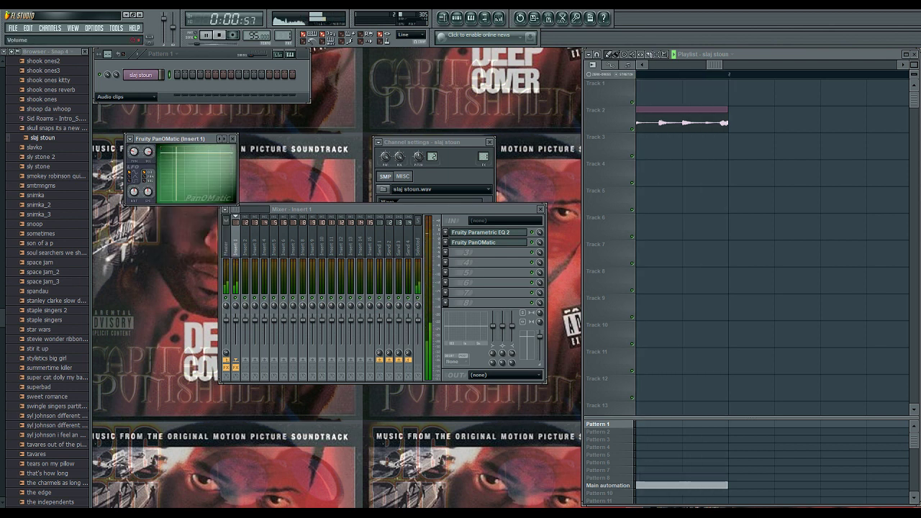
{"action": "left_click", "coordinate": [232, 138]}
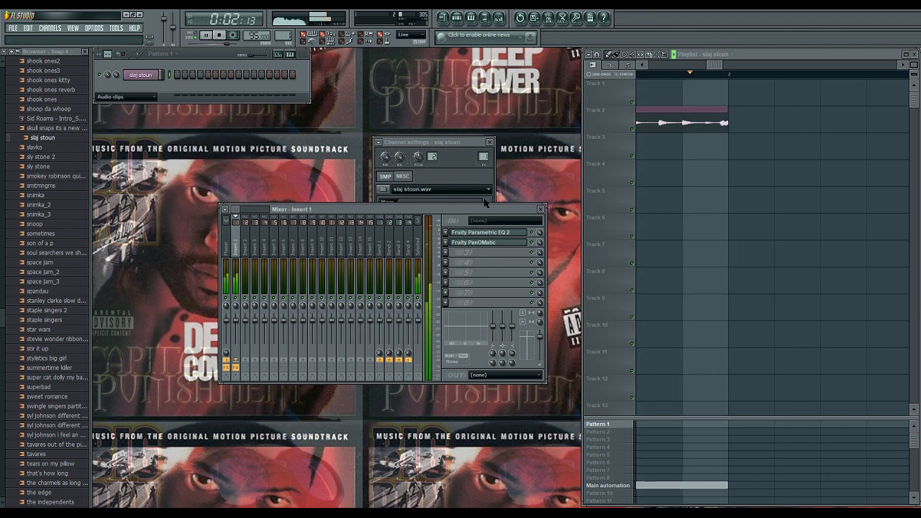
{"action": "left_click", "coordinate": [541, 210]}
{"action": "left_click", "coordinate": [490, 143]}
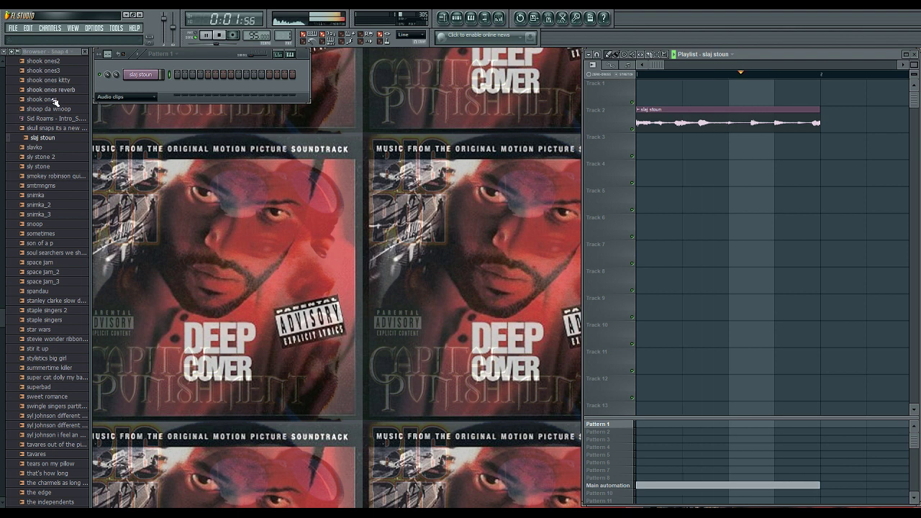
- Collapse the browser's sample folder, add a BooBass channel and play a test note on it
{"action": "left_click_drag", "start_coordinate": [2, 148], "coordinate": [2, 72]}
{"action": "left_click", "coordinate": [20, 105]}
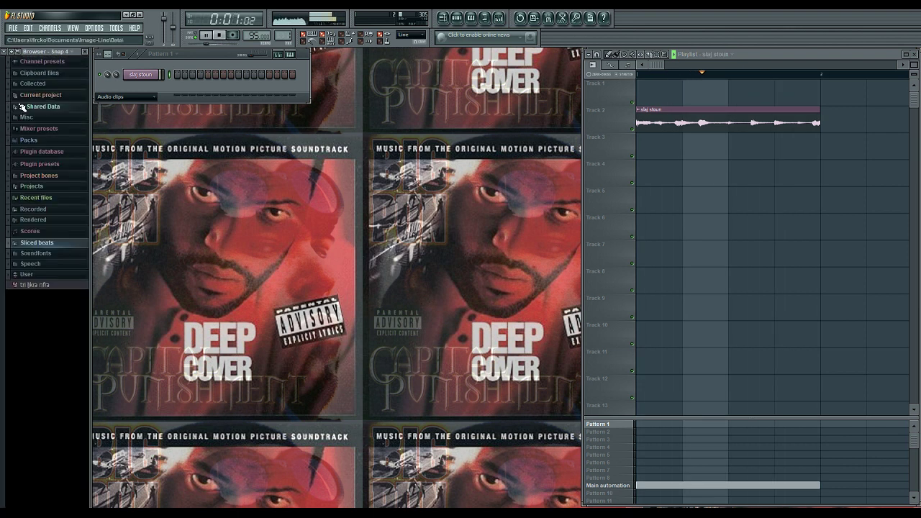
{"action": "left_click", "coordinate": [50, 28]}
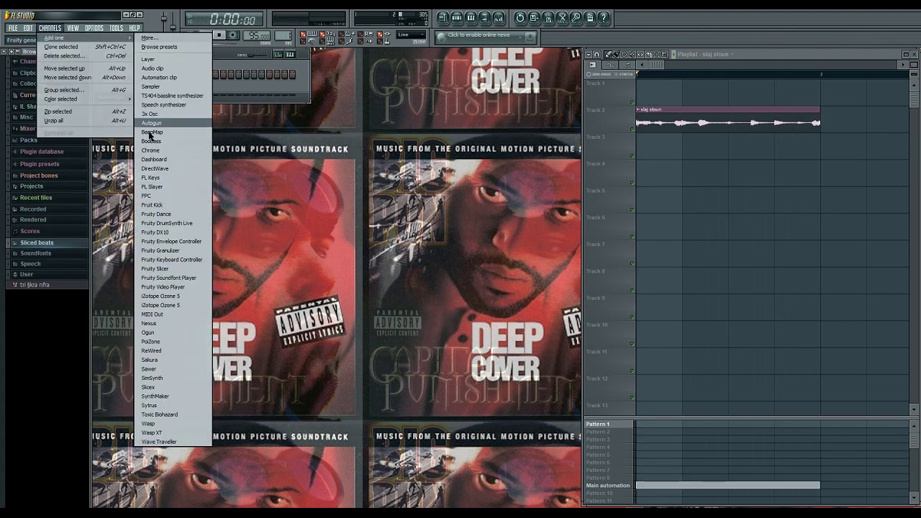
{"action": "left_click", "coordinate": [175, 148]}
{"action": "key", "text": "q"}
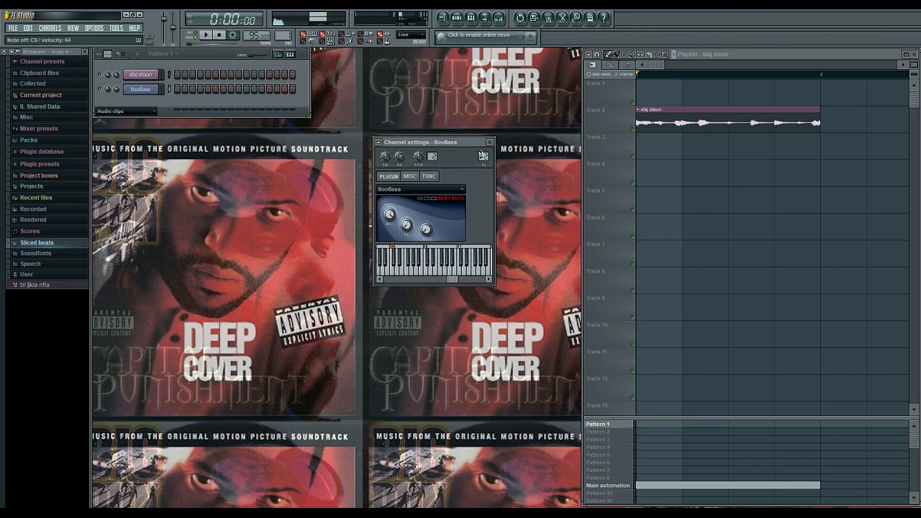
- Route BooBass to mixer Insert 2 and add Fruity Filter there with a strongly lowered cutoff frequency
{"action": "left_click", "coordinate": [482, 157]}
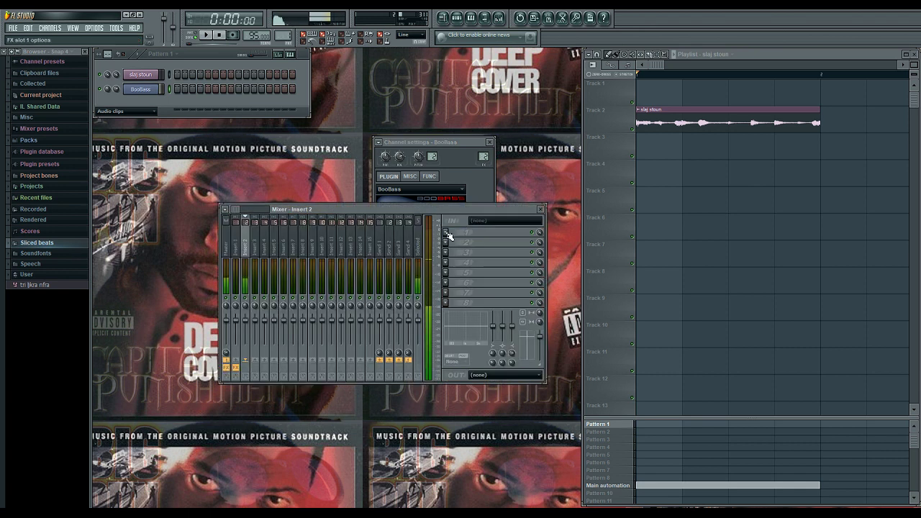
{"action": "left_click", "coordinate": [447, 234]}
{"action": "left_click", "coordinate": [503, 194]}
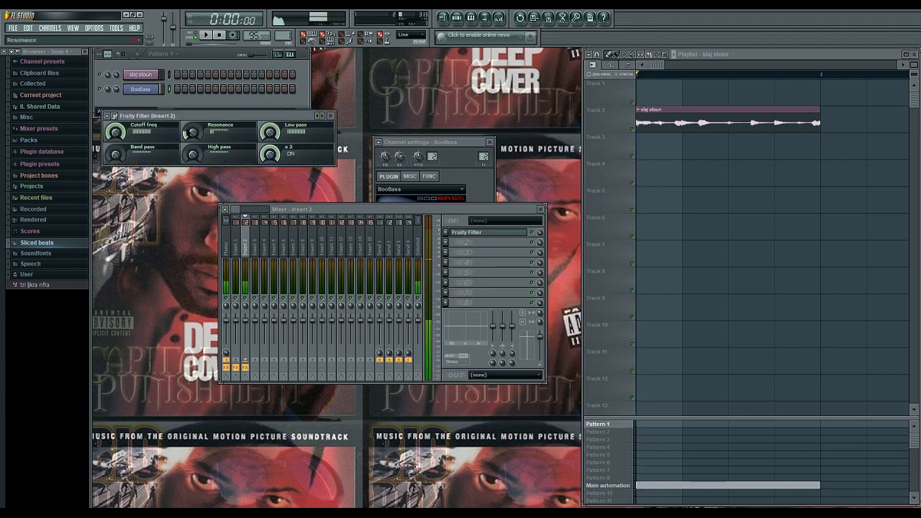
{"action": "left_click_drag", "start_coordinate": [115, 132], "coordinate": [115, 152]}
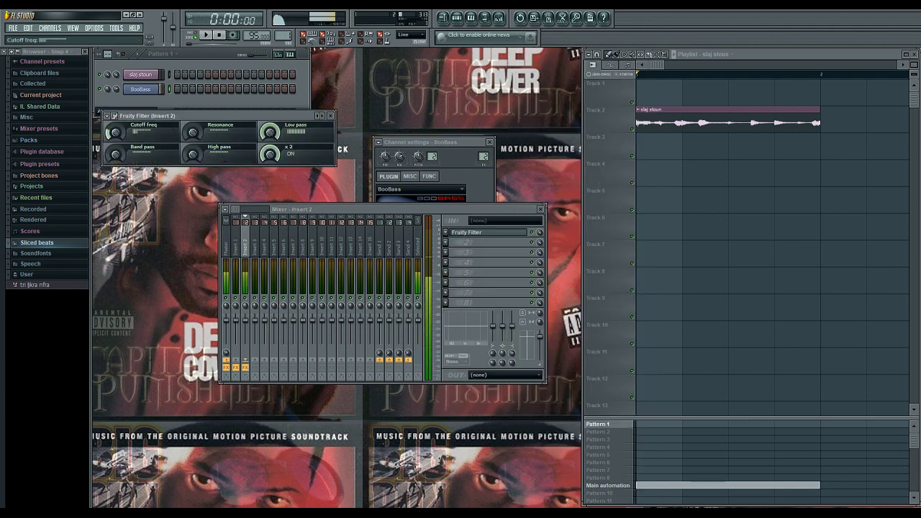
- Add Fruity Parametric EQ 2 to Insert 2, boosting the lows and cutting the highs, and close the effect, mixer and channel windows
{"action": "left_click", "coordinate": [449, 246]}
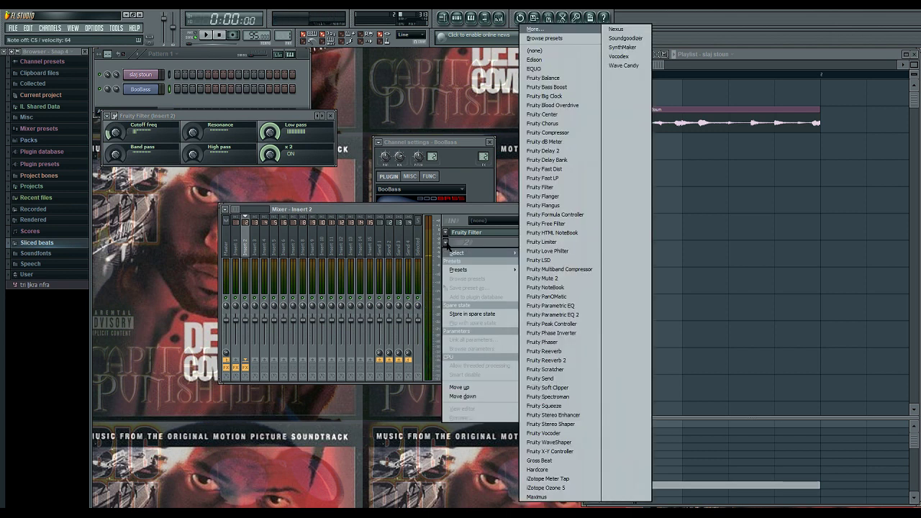
{"action": "left_click", "coordinate": [561, 317]}
{"action": "left_click_drag", "start_coordinate": [170, 215], "coordinate": [205, 202]}
{"action": "left_click_drag", "start_coordinate": [296, 214], "coordinate": [231, 257]}
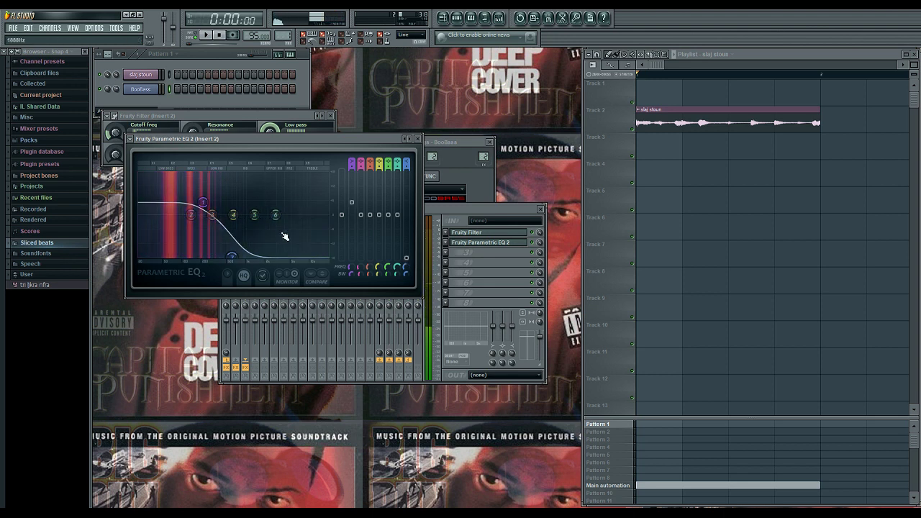
{"action": "left_click", "coordinate": [418, 139]}
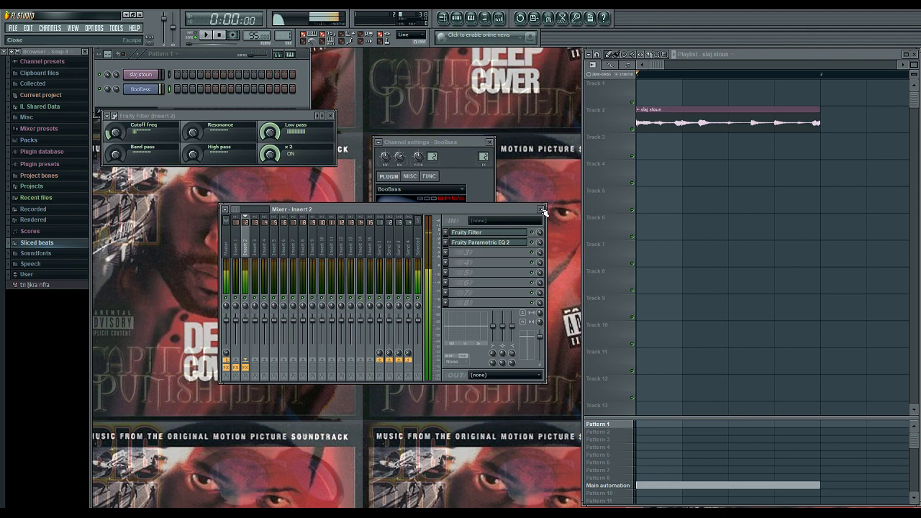
{"action": "left_click", "coordinate": [540, 209]}
{"action": "left_click", "coordinate": [490, 143]}
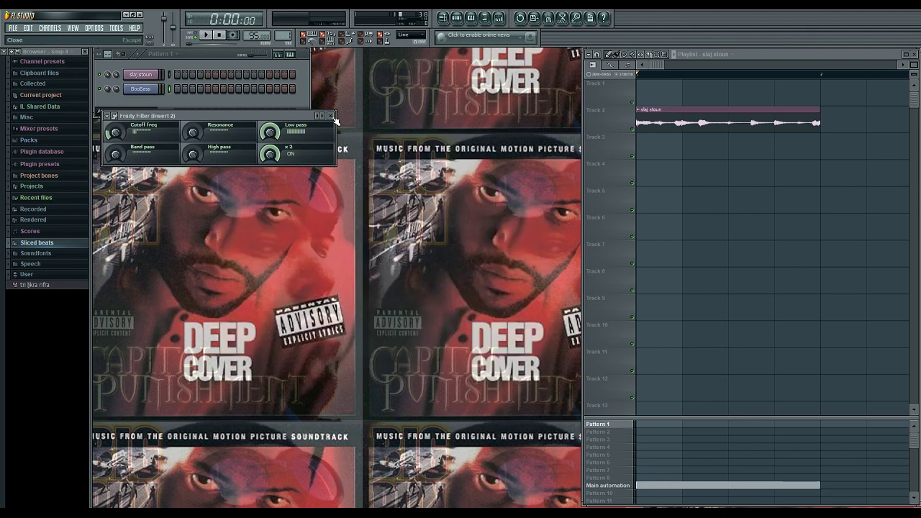
{"action": "left_click", "coordinate": [332, 117]}
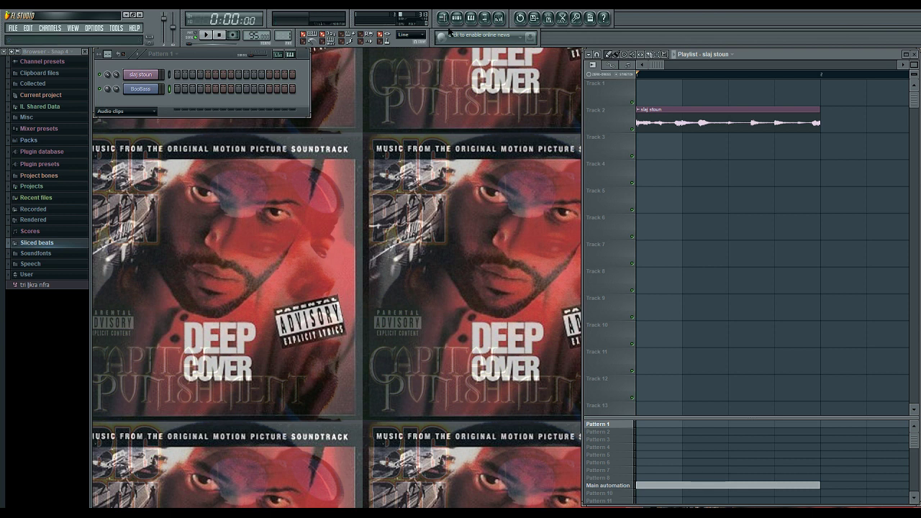
- Draw a one-bar, four-note BooBass line in the piano roll: two short rising notes, a longer high note and a short closing note
{"action": "left_click", "coordinate": [470, 19]}
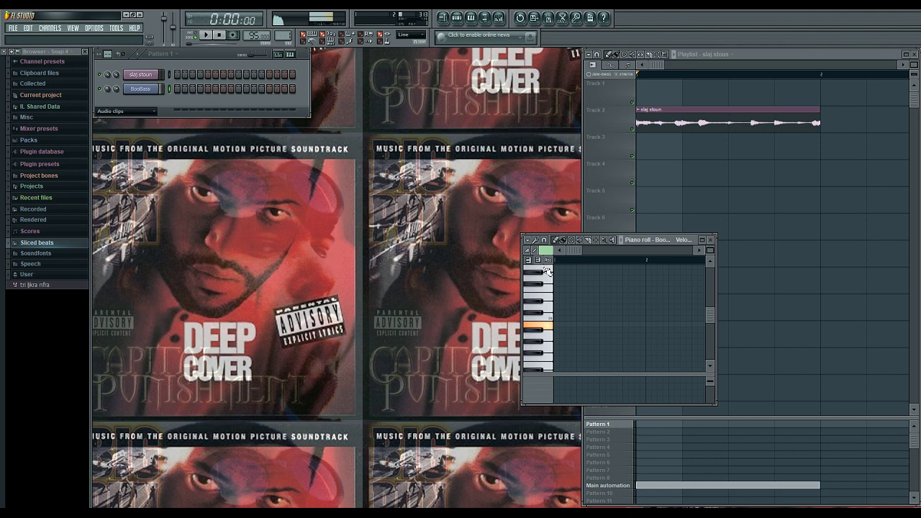
{"action": "scroll", "coordinate": [583, 316], "scroll_direction": "up", "scroll_amount": 3}
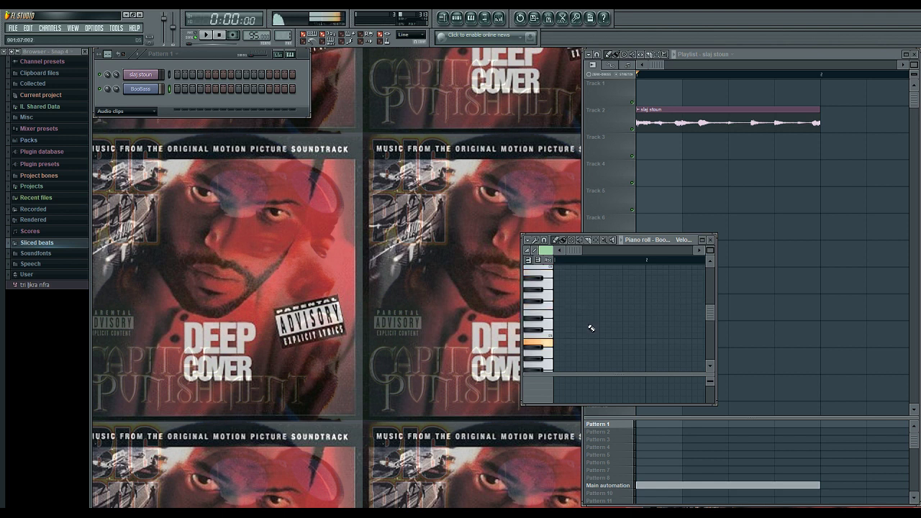
{"action": "left_click_drag", "start_coordinate": [554, 341], "coordinate": [566, 340]}
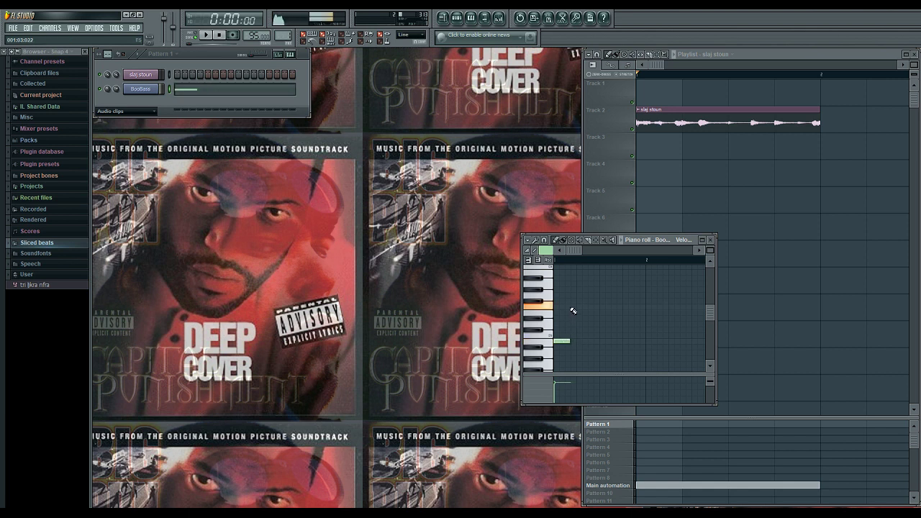
{"action": "key", "text": "n"}
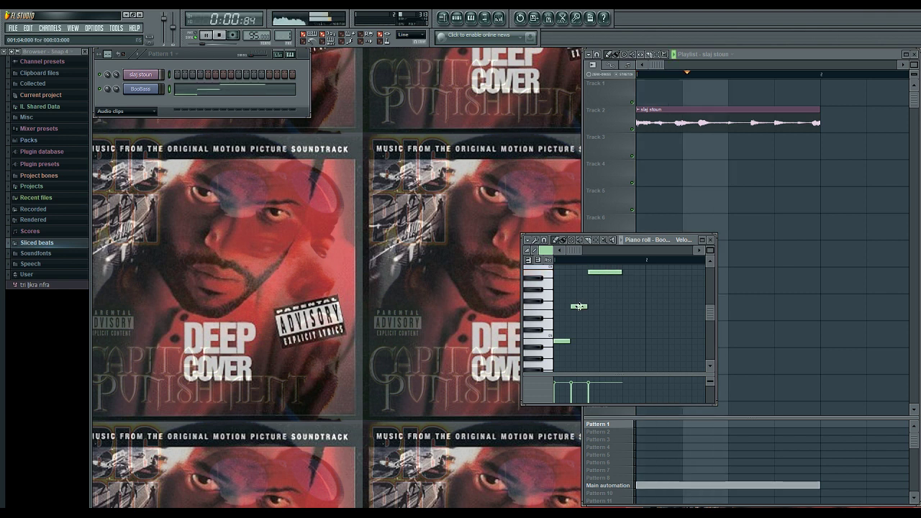
{"action": "key", "text": "space"}
{"action": "left_click", "coordinate": [640, 307]}
{"action": "left_click_drag", "start_coordinate": [650, 307], "coordinate": [644, 308]}
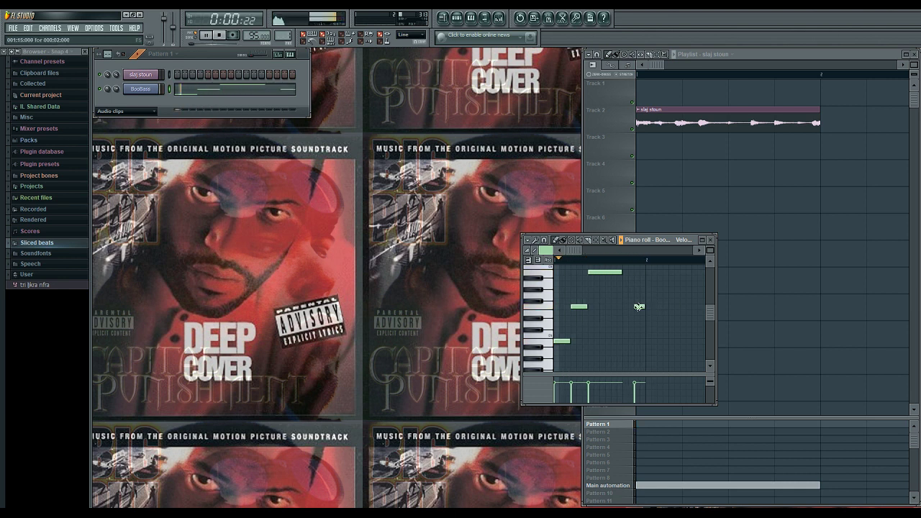
- Set the piano roll snap to 1/3 step, slightly lengthen the first bass note and start the second note where it ends
{"action": "left_click", "coordinate": [544, 239]}
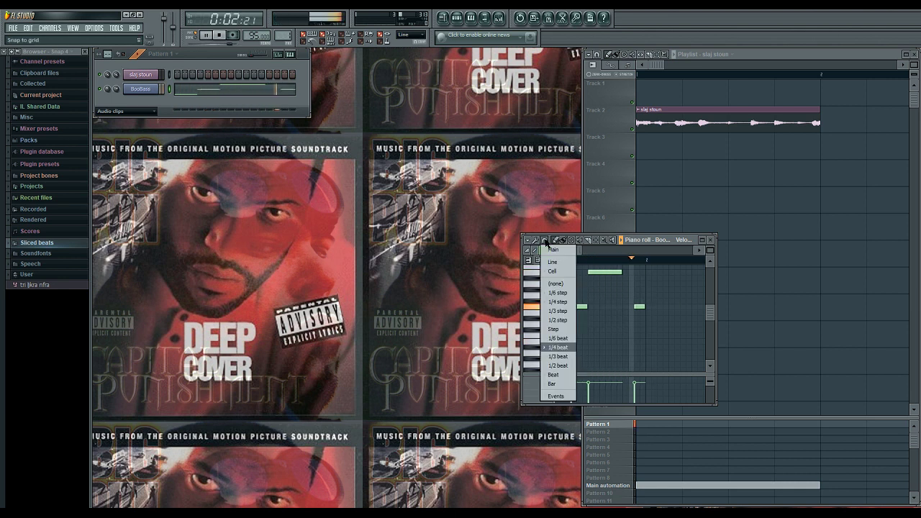
{"action": "left_click", "coordinate": [559, 311]}
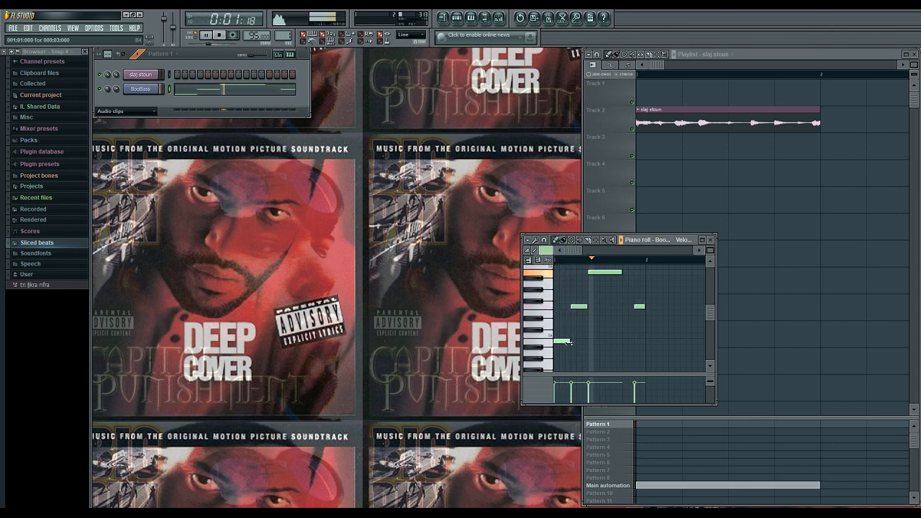
{"action": "left_click_drag", "start_coordinate": [569, 343], "coordinate": [570, 343]}
{"action": "left_click_drag", "start_coordinate": [576, 306], "coordinate": [577, 306]}
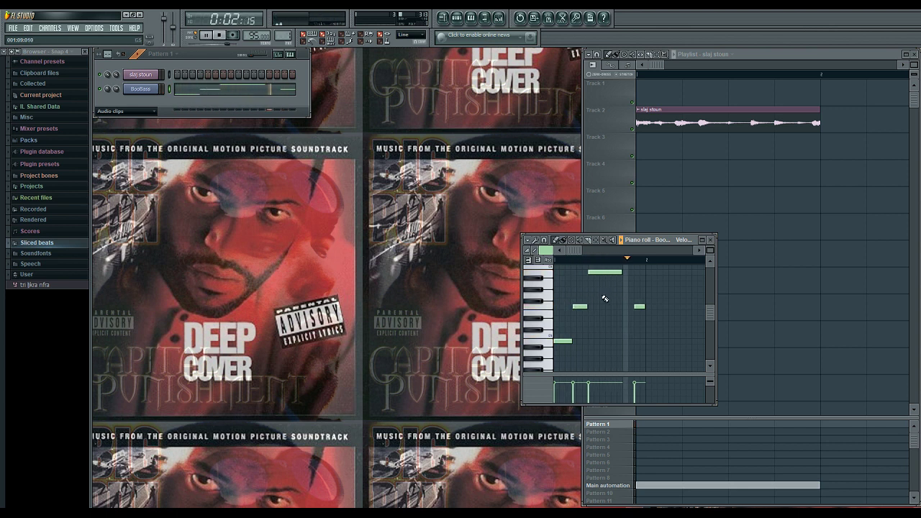
- Close the piano roll, place Pattern 1 at the start of playlist Track 4 and switch playback to song mode
{"action": "left_click", "coordinate": [710, 239]}
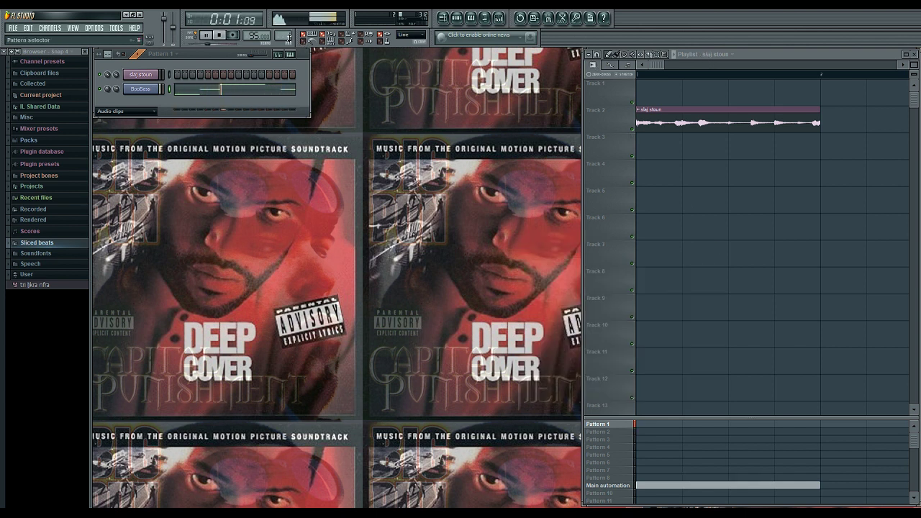
{"action": "left_click", "coordinate": [651, 173]}
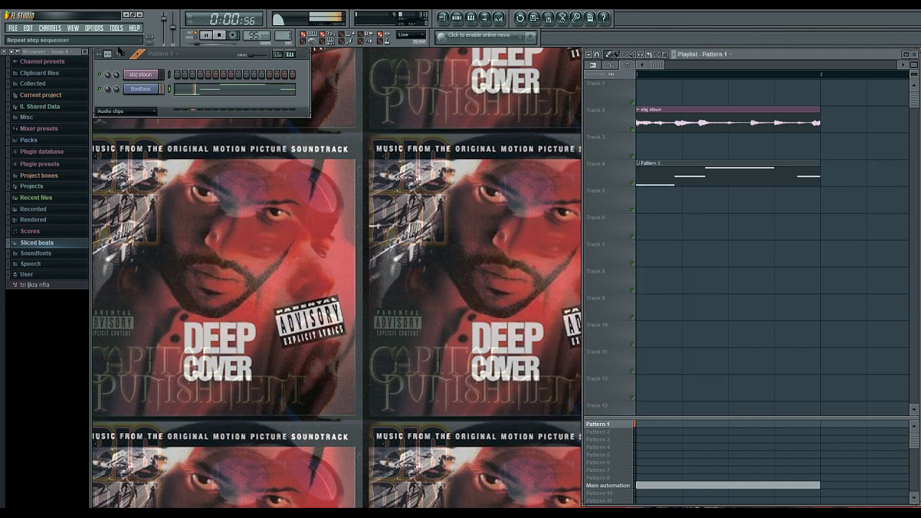
{"action": "left_click", "coordinate": [196, 42]}
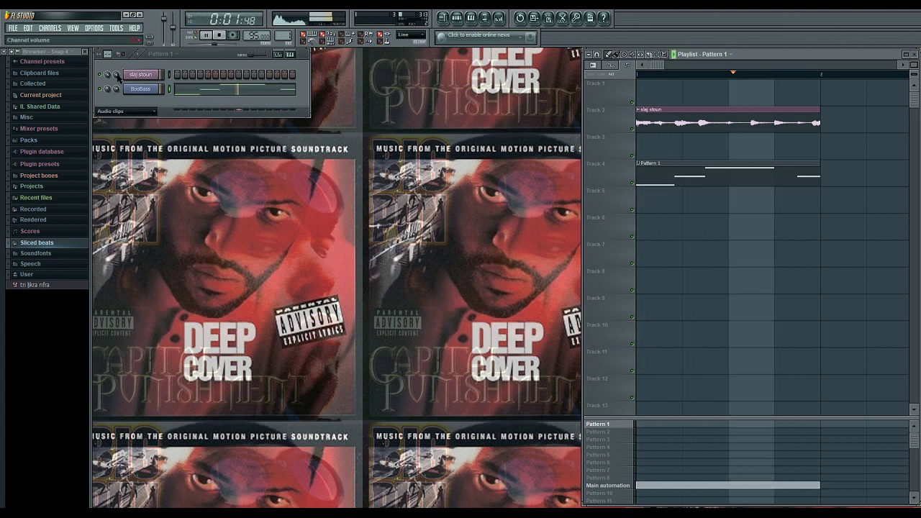
- Review the slaj stoun channel settings and its Fruity PanOMatic on Insert 1, and close all their windows
{"action": "left_click", "coordinate": [140, 74]}
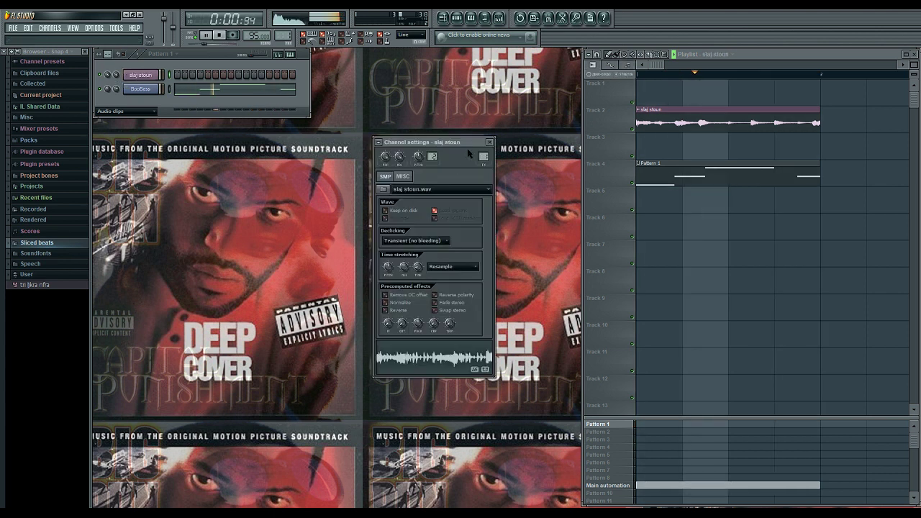
{"action": "key", "text": "F9"}
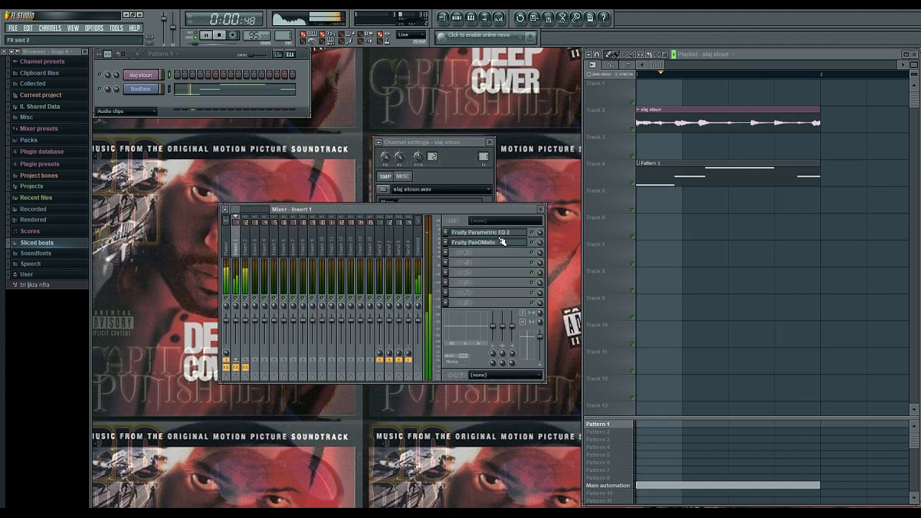
{"action": "left_click", "coordinate": [502, 242]}
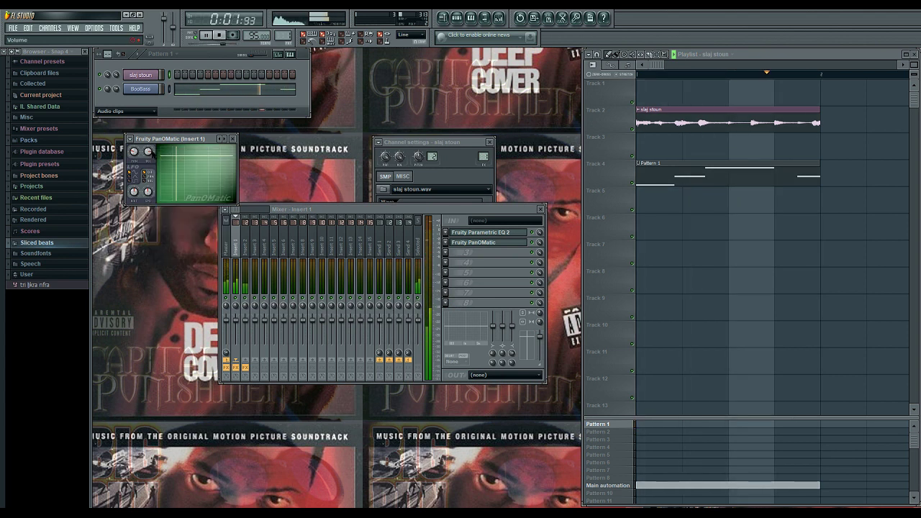
{"action": "left_click", "coordinate": [232, 139]}
{"action": "left_click", "coordinate": [540, 209]}
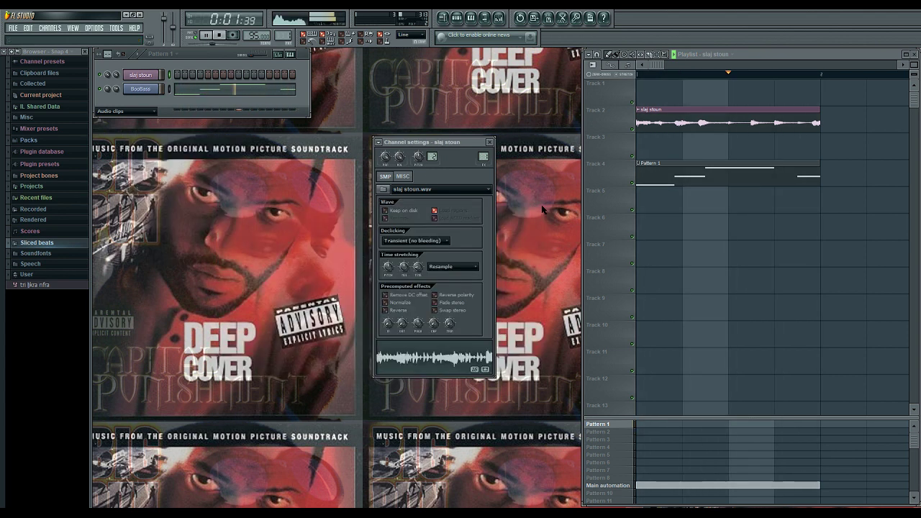
{"action": "left_click", "coordinate": [490, 142]}
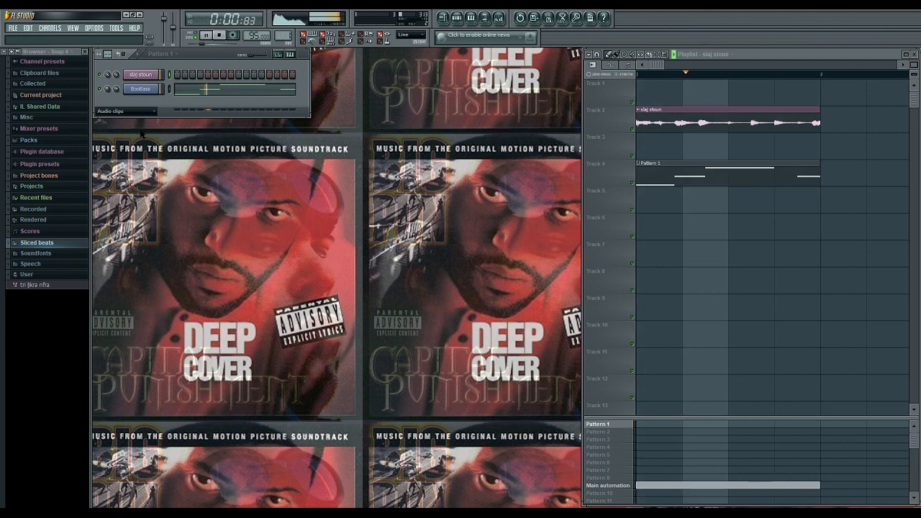
- Add an FL Keys channel, close its plugin window, switch playback to pattern mode and open the Keys piano roll
{"action": "left_click", "coordinate": [50, 28]}
{"action": "mouse_move", "coordinate": [50, 37]}
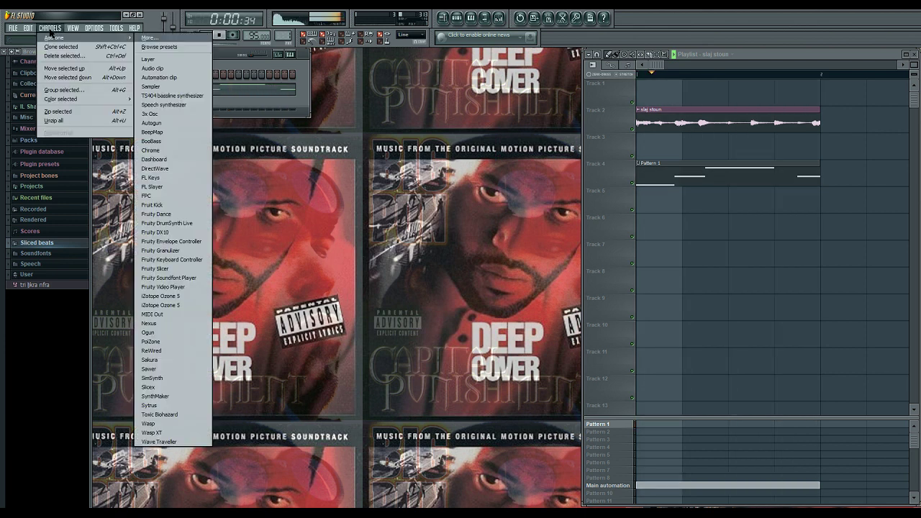
{"action": "left_click", "coordinate": [193, 178]}
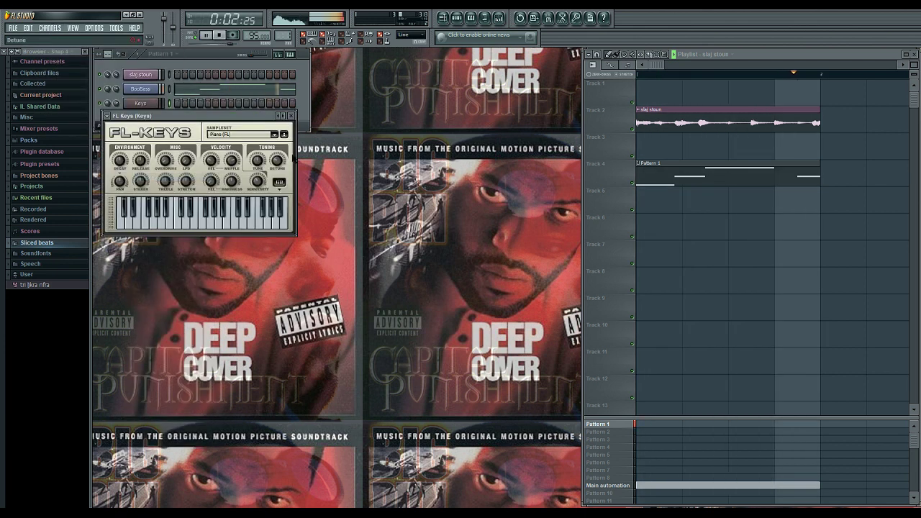
{"action": "left_click", "coordinate": [291, 116]}
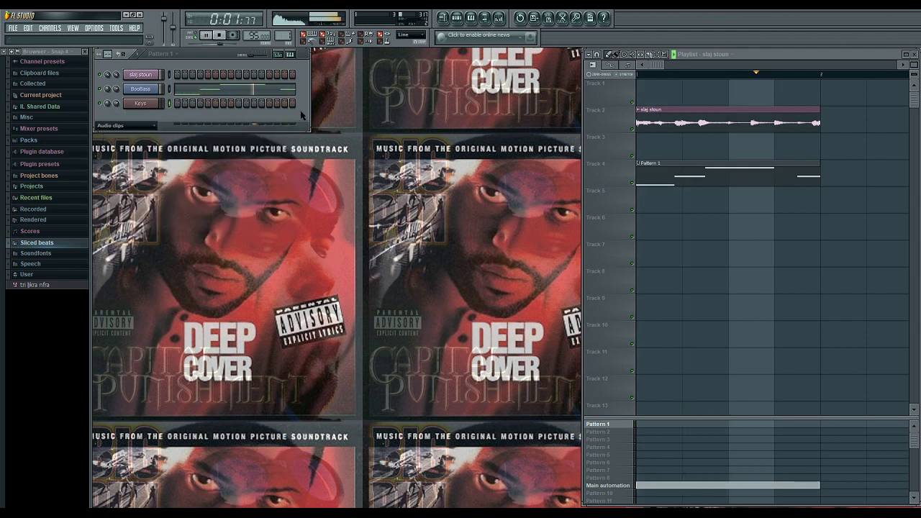
{"action": "left_click", "coordinate": [193, 35]}
{"action": "key", "text": "space"}
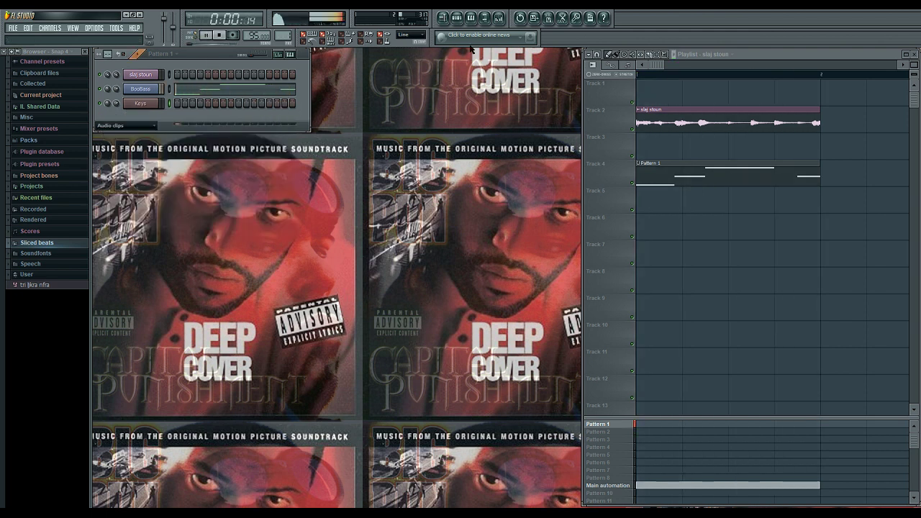
{"action": "left_click", "coordinate": [471, 19]}
{"action": "scroll", "coordinate": [577, 312], "scroll_direction": "up", "scroll_amount": 4}
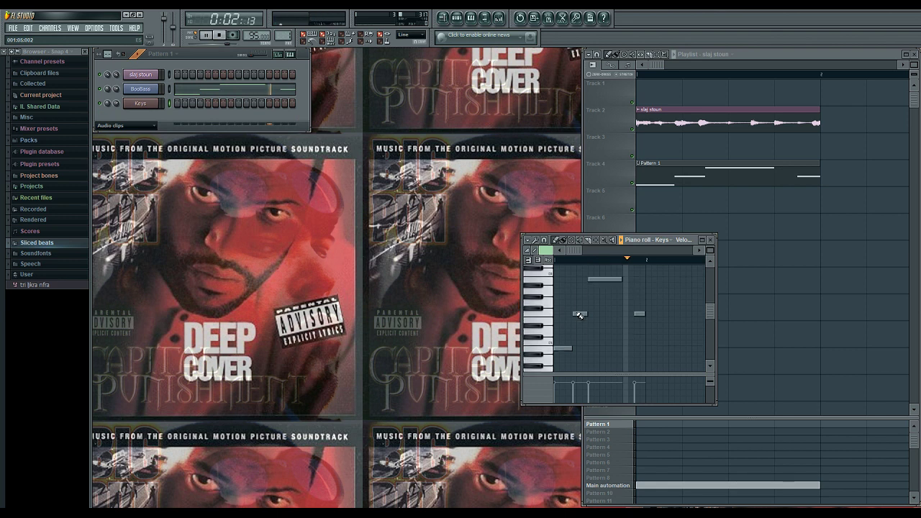
- Stop playback and try placing a Keys note in a higher octave near the start of the second bass note
{"action": "key", "text": "space"}
{"action": "left_click", "coordinate": [579, 319]}
{"action": "scroll", "coordinate": [581, 314], "scroll_direction": "up", "scroll_amount": 6}
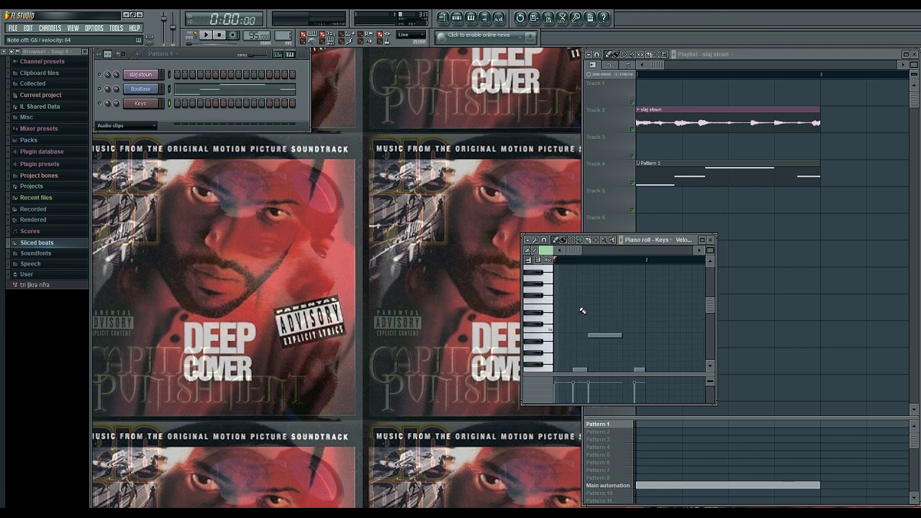
{"action": "scroll", "coordinate": [578, 308], "scroll_direction": "up", "scroll_amount": 1}
{"action": "key", "text": "r"}
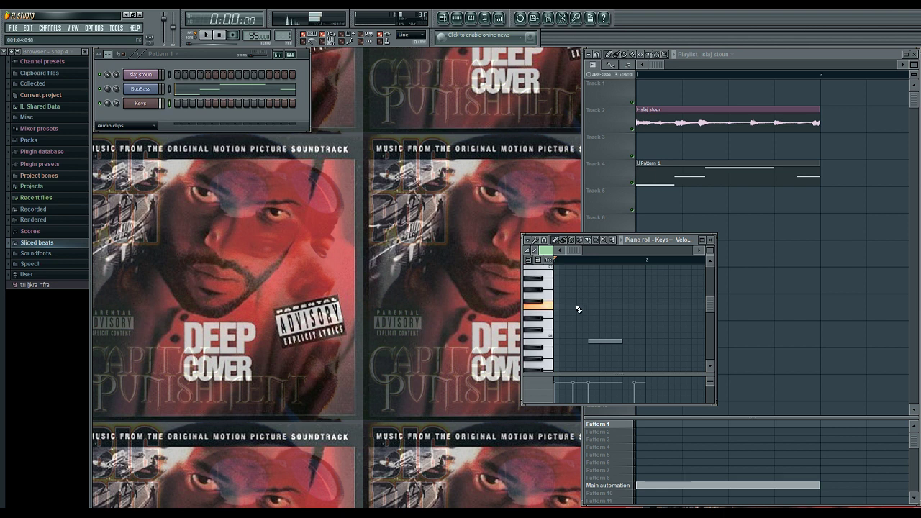
{"action": "left_click", "coordinate": [576, 305]}
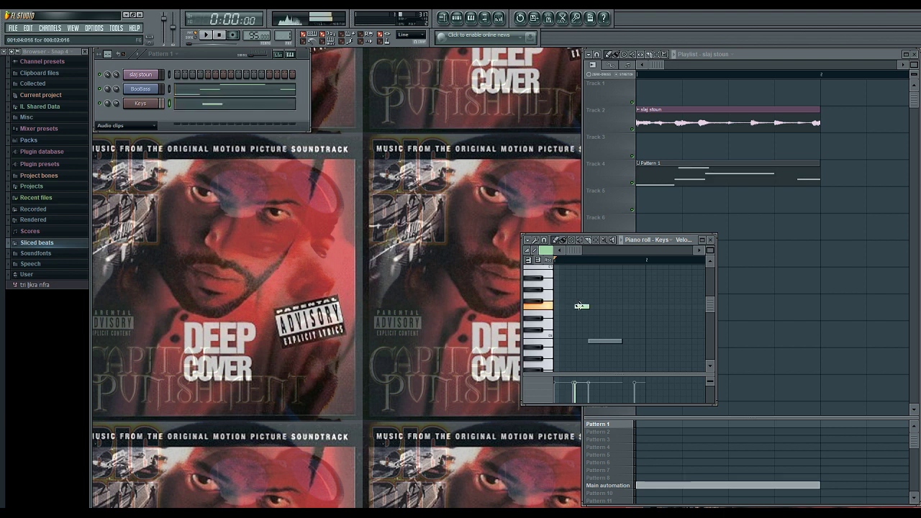
- Set the snap to 1/4 beat and replace the Keys note with a two-step note starting on step 5
{"action": "left_click", "coordinate": [545, 244]}
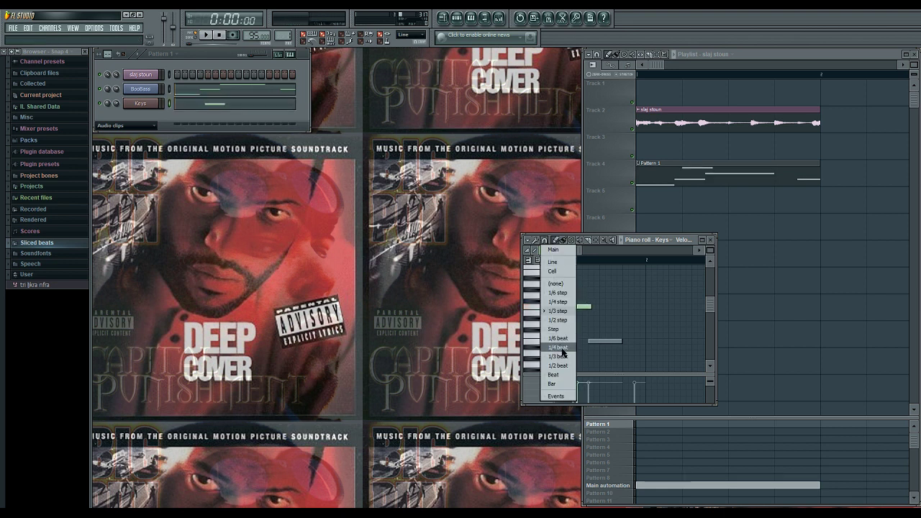
{"action": "left_click", "coordinate": [561, 349]}
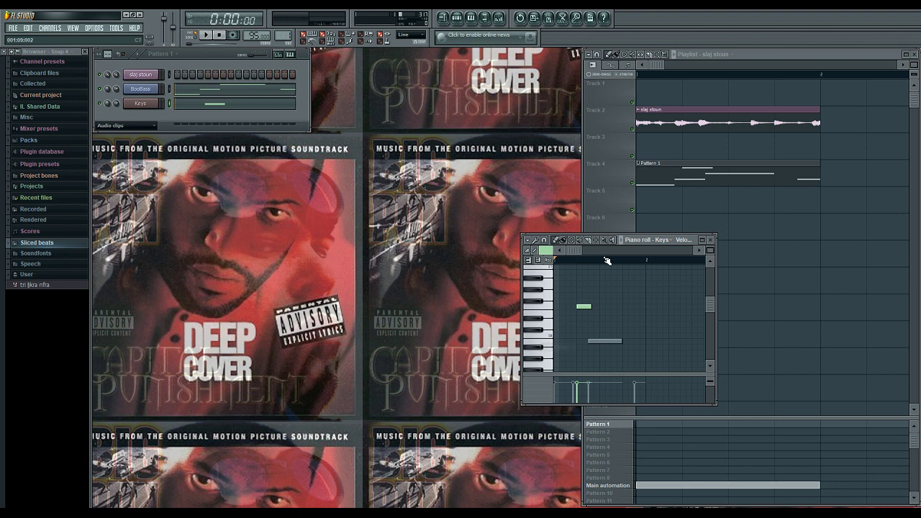
{"action": "right_click", "coordinate": [588, 310]}
{"action": "left_click", "coordinate": [563, 307]}
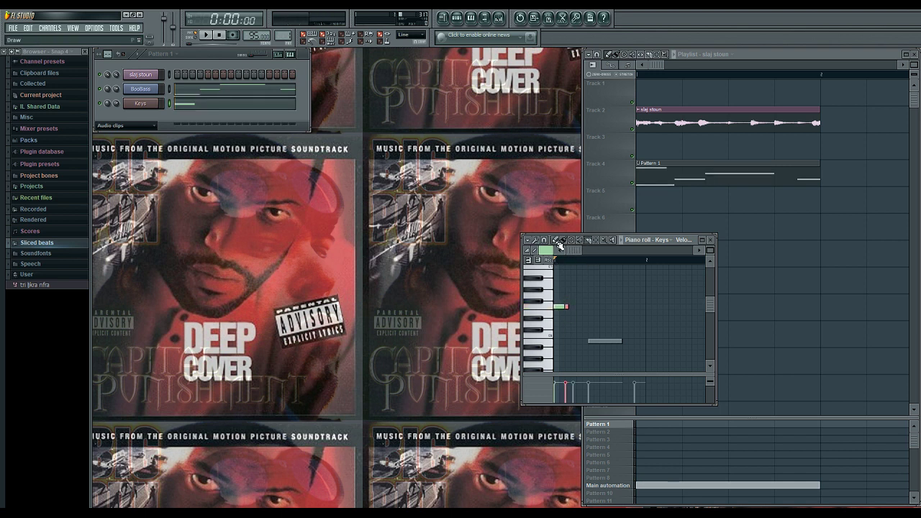
{"action": "left_click_drag", "start_coordinate": [559, 306], "coordinate": [580, 307]}
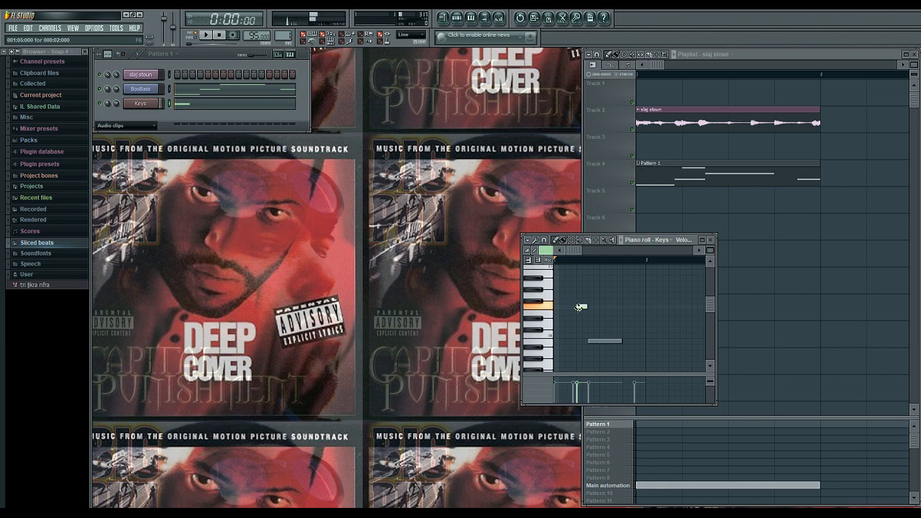
- Stack three more notes above it to form a four-note Keys chord, play it in song mode and close the piano roll
{"action": "left_click", "coordinate": [577, 302]}
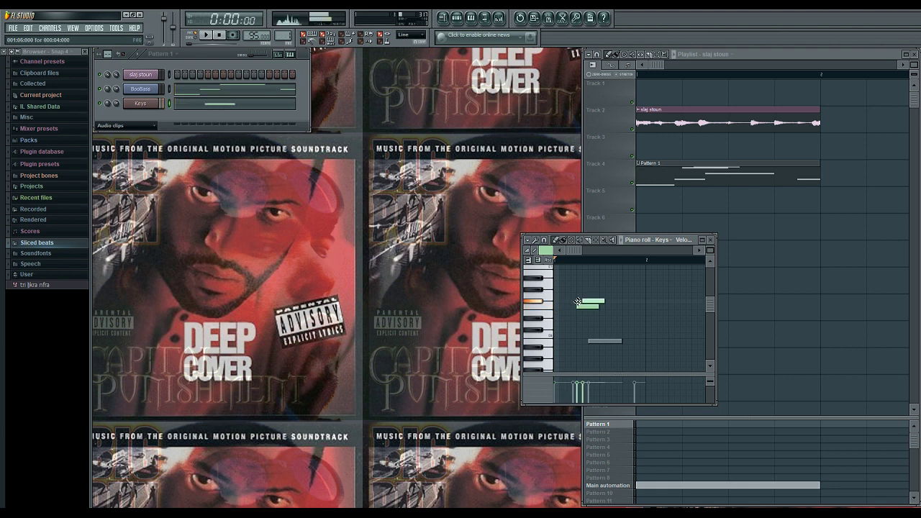
{"action": "left_click", "coordinate": [578, 277]}
{"action": "left_click", "coordinate": [578, 272]}
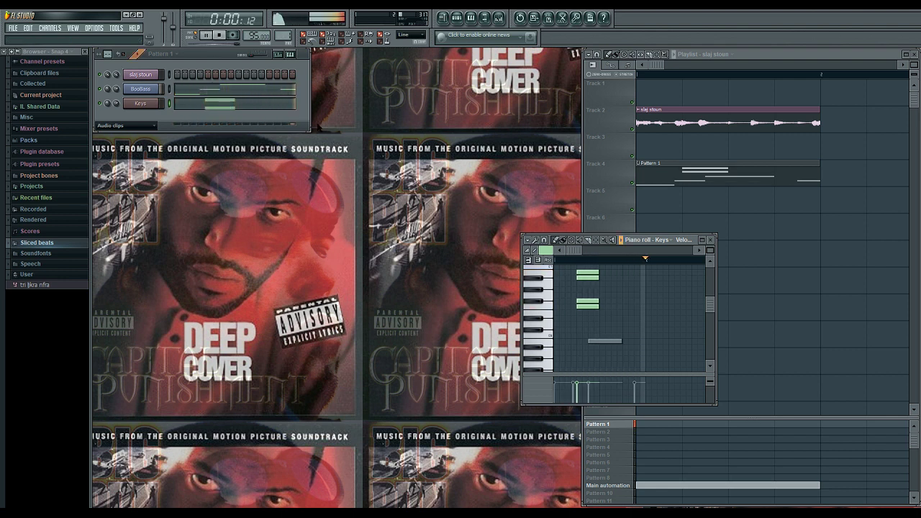
{"action": "left_click", "coordinate": [193, 41]}
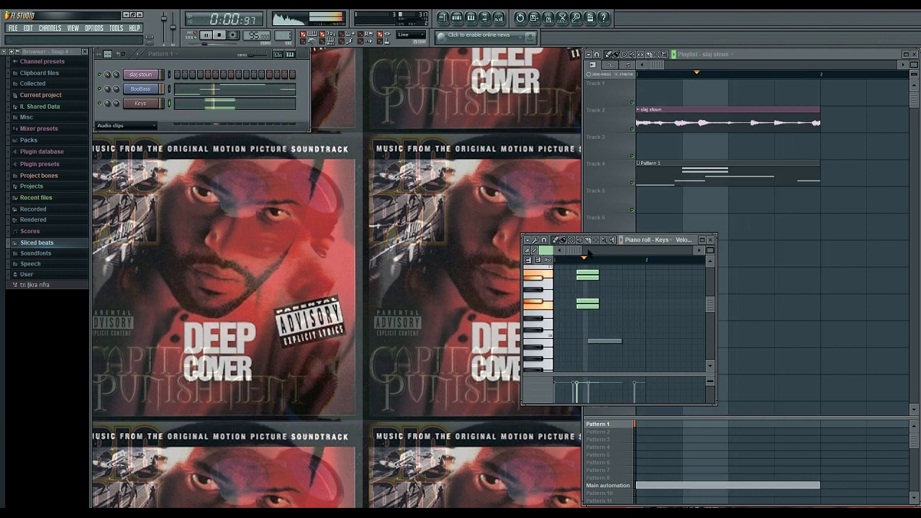
{"action": "left_click", "coordinate": [711, 240]}
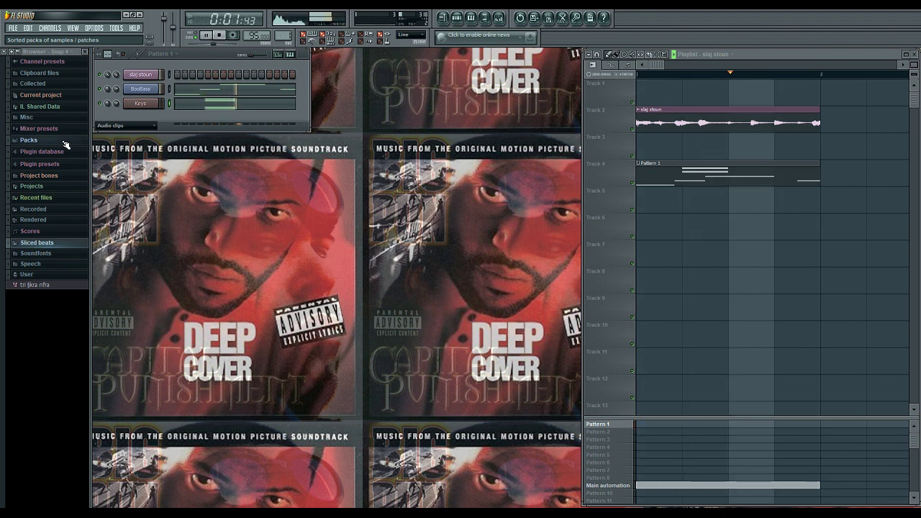
- Stop playback and add the Vintage Dreams Waves v2 soundfont from the Soundfonts folder as a new channel
{"action": "left_click", "coordinate": [64, 254]}
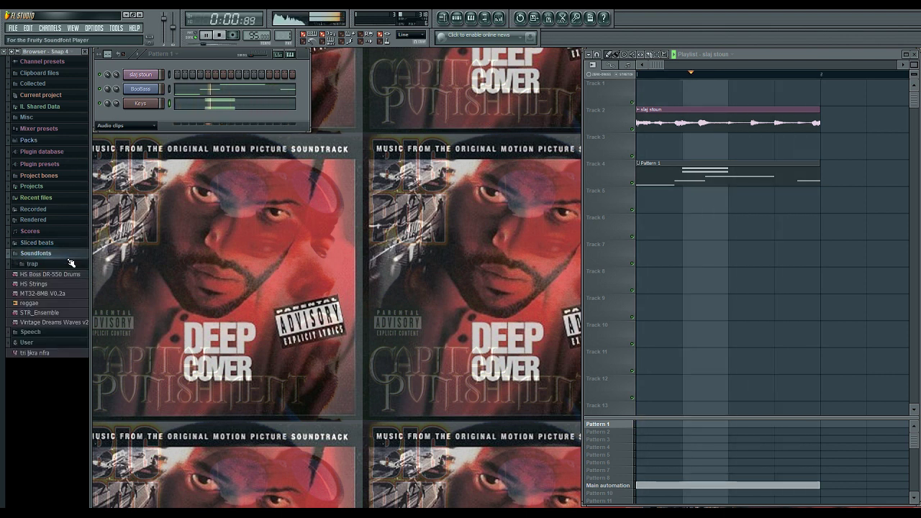
{"action": "key", "text": "space"}
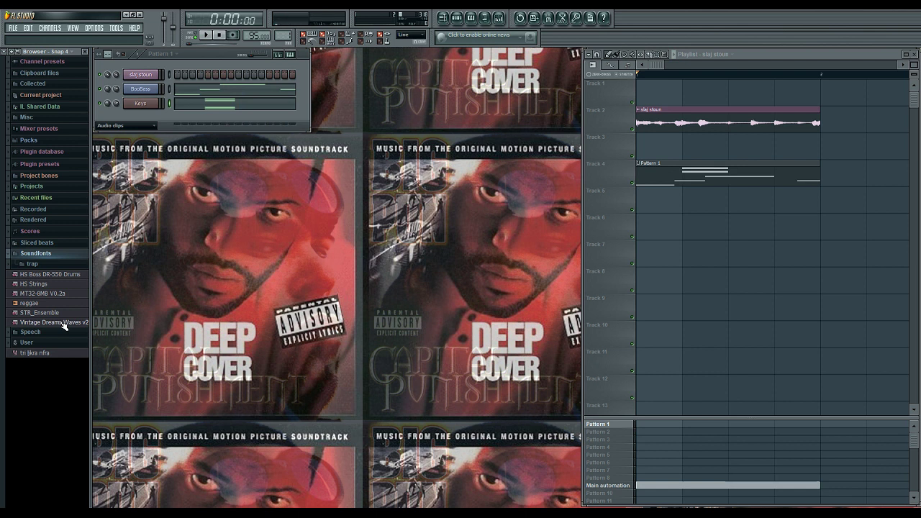
{"action": "right_click", "coordinate": [64, 325]}
{"action": "left_click", "coordinate": [93, 335]}
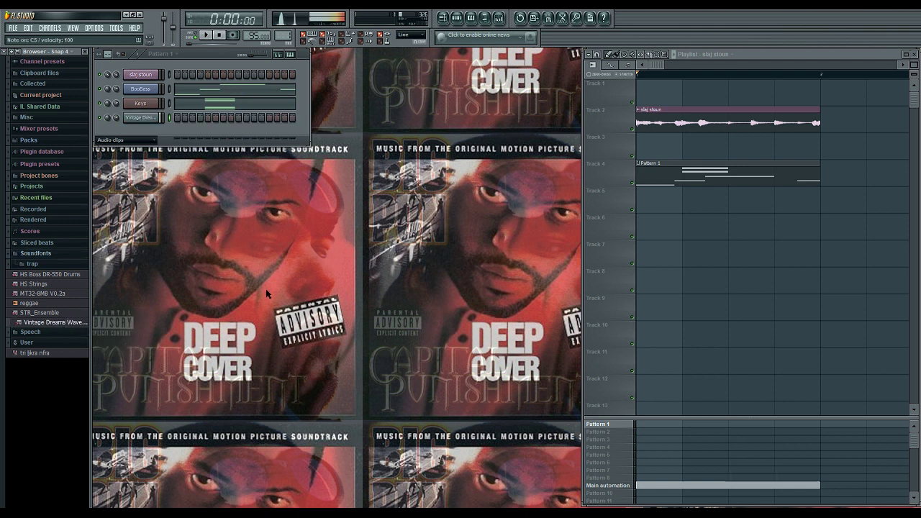
- Set the Vintage Dreams Waves v2 channel's patch to Phasing Strings, patch 36
{"action": "left_click", "coordinate": [147, 120]}
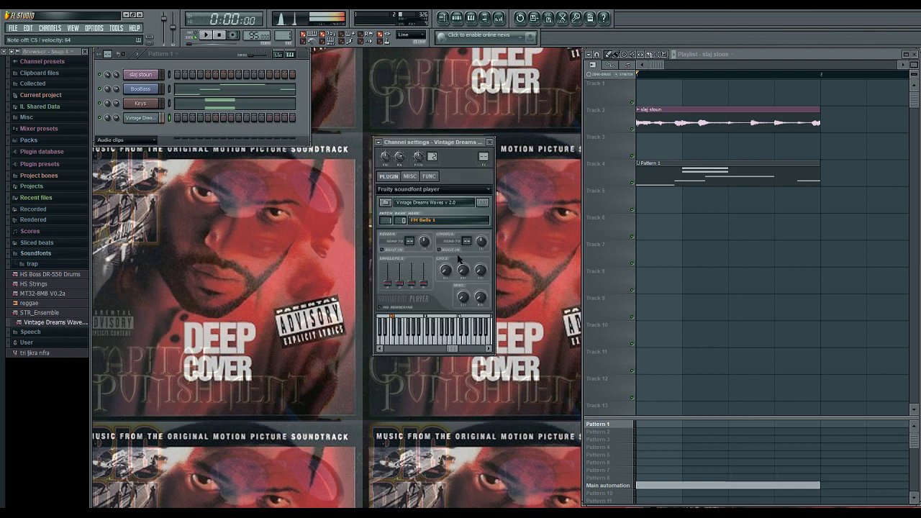
{"action": "left_click", "coordinate": [435, 225]}
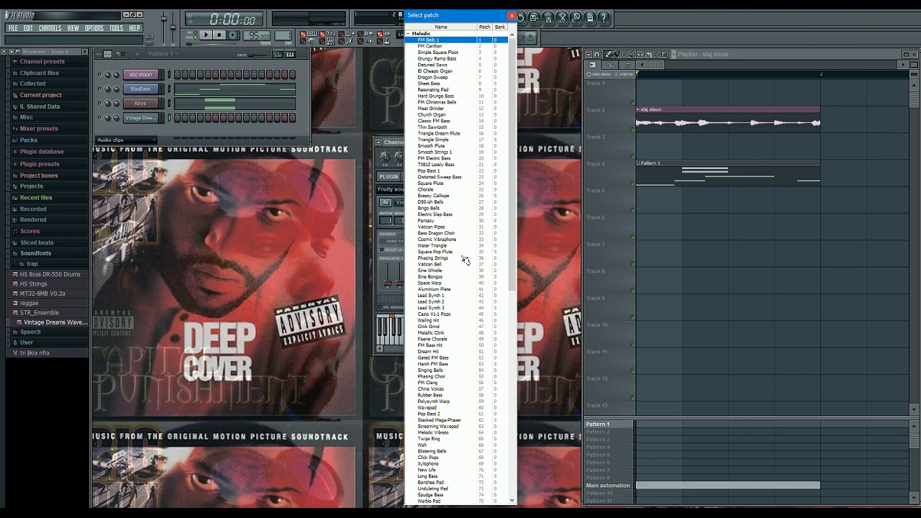
{"action": "scroll", "coordinate": [459, 309], "scroll_direction": "down", "scroll_amount": 5}
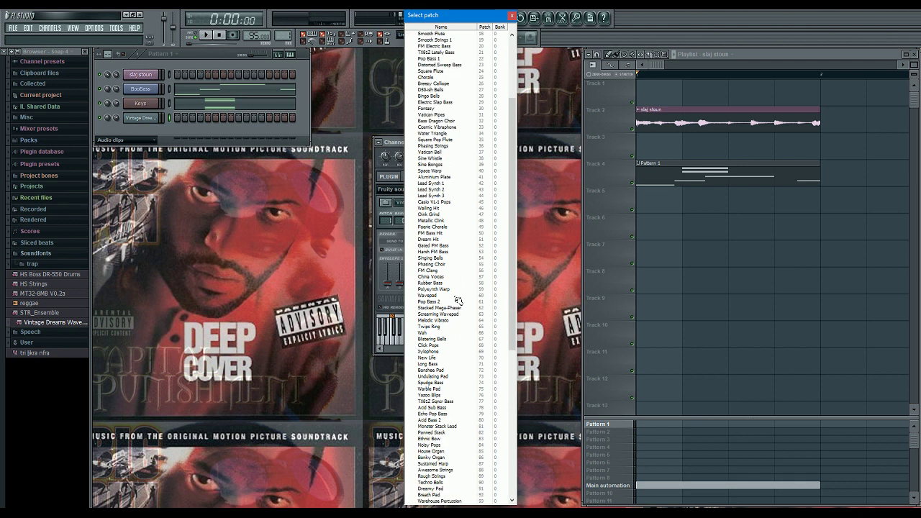
{"action": "left_click", "coordinate": [458, 146]}
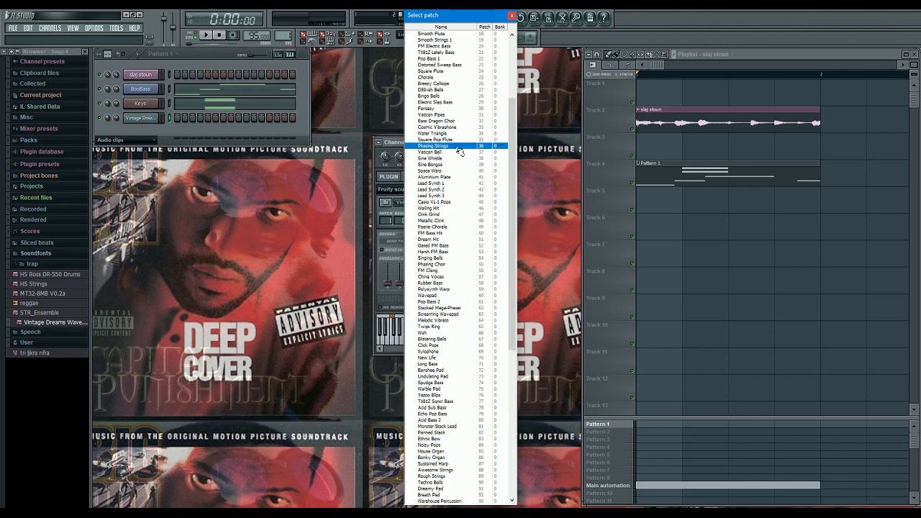
{"action": "left_click", "coordinate": [458, 146]}
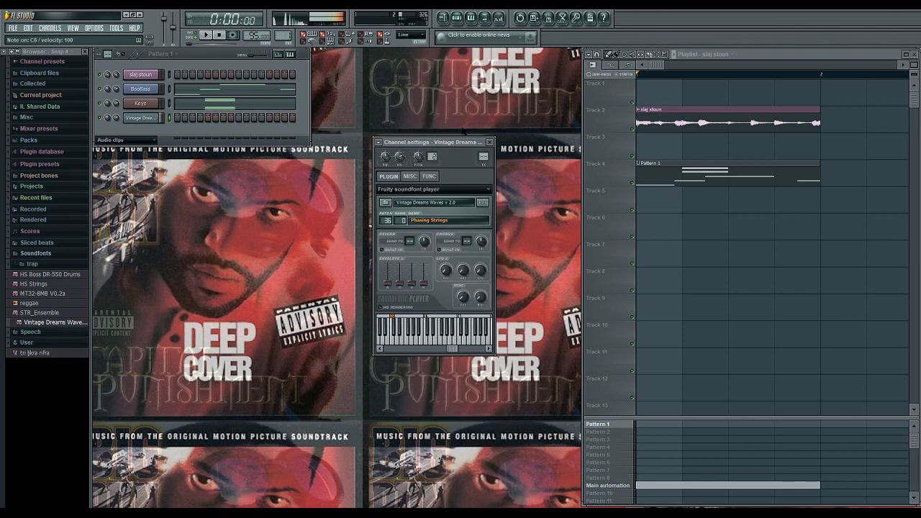
- Place a high Vintage Dreams note above the Keys chord at the start of bar 1 and lengthen it to about 14 steps
{"action": "left_click", "coordinate": [472, 18]}
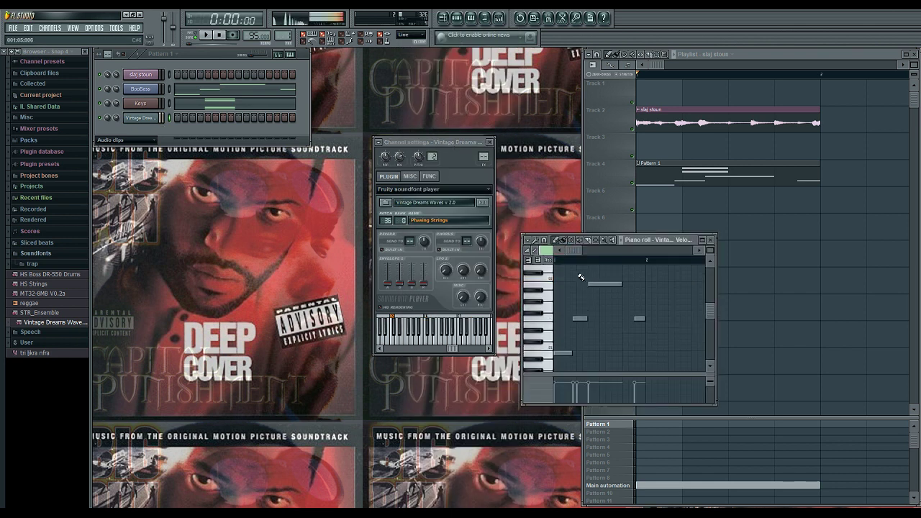
{"action": "scroll", "coordinate": [573, 286], "scroll_direction": "up", "scroll_amount": 3}
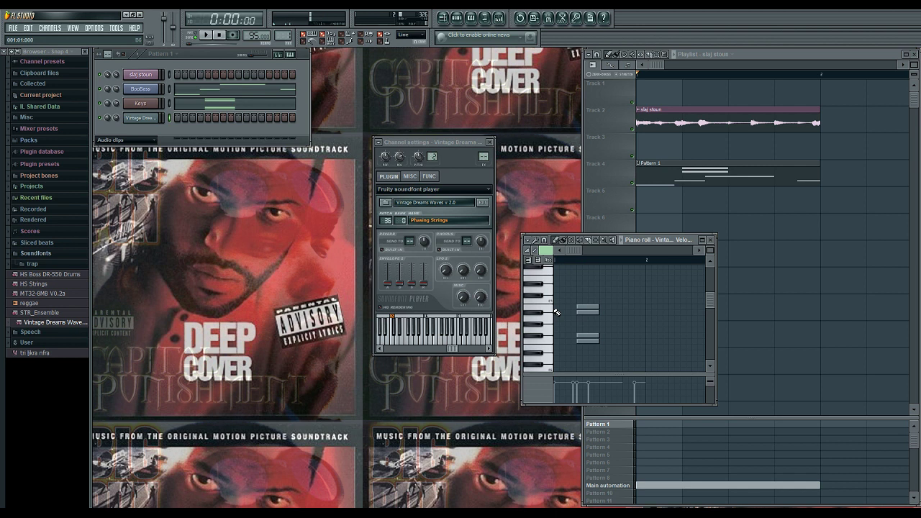
{"action": "scroll", "coordinate": [548, 291], "scroll_direction": "up", "scroll_amount": 3}
{"action": "scroll", "coordinate": [541, 270], "scroll_direction": "up", "scroll_amount": 1}
{"action": "left_click", "coordinate": [545, 287]}
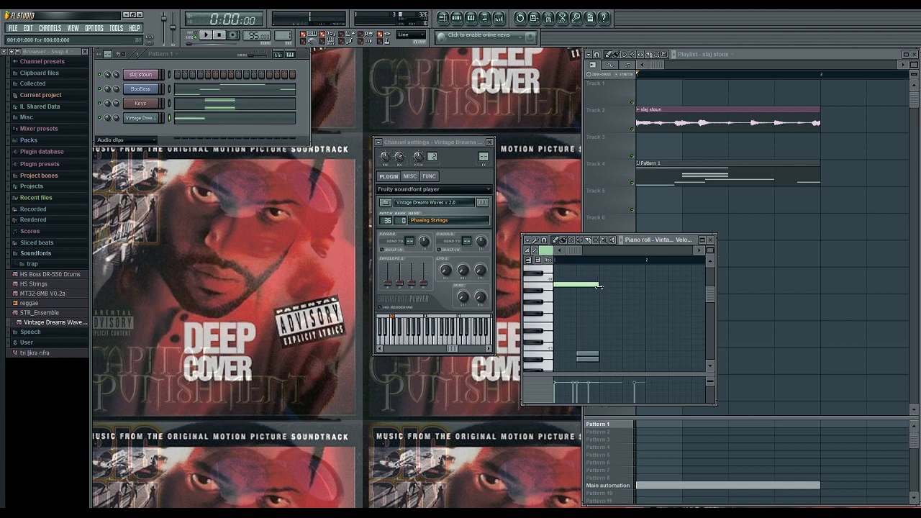
{"action": "left_click_drag", "start_coordinate": [631, 288], "coordinate": [632, 288]}
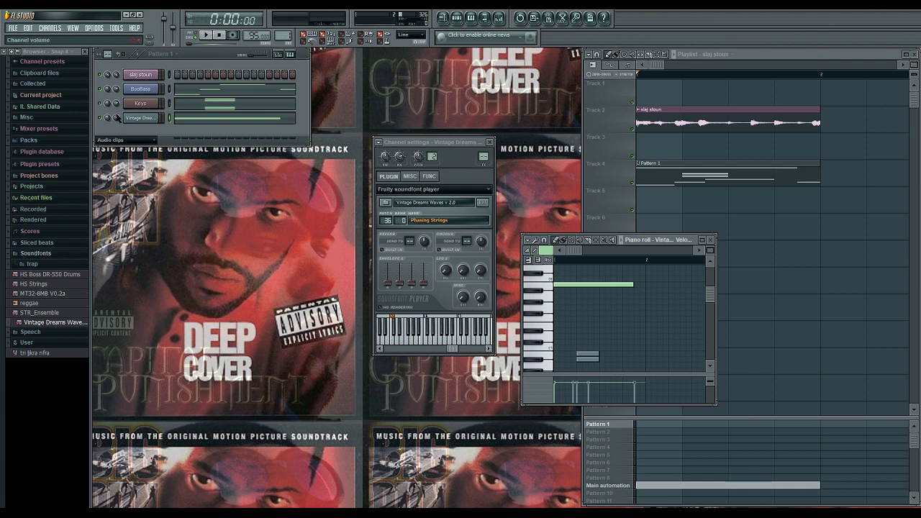
- Lower the Vintage Dreams channel's volume during playback and add a lower note of about ten steps right after the first
{"action": "key", "text": "space"}
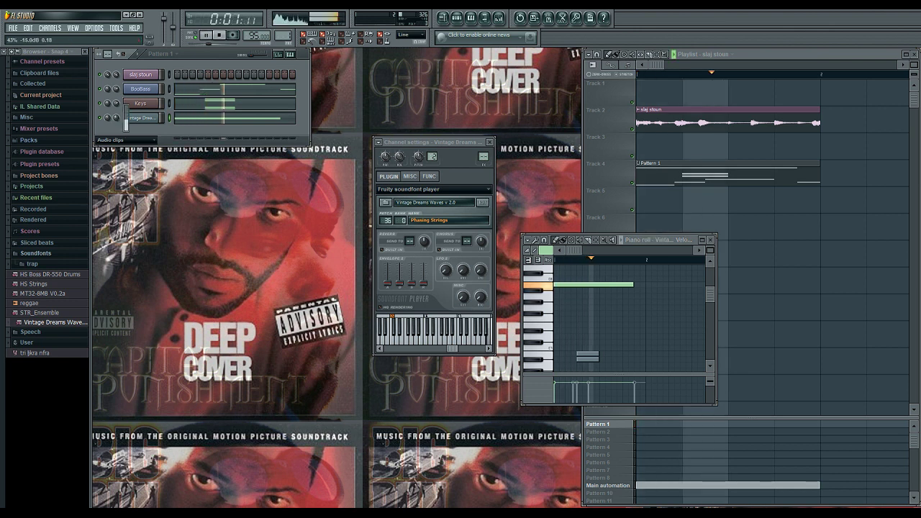
{"action": "key", "text": "space"}
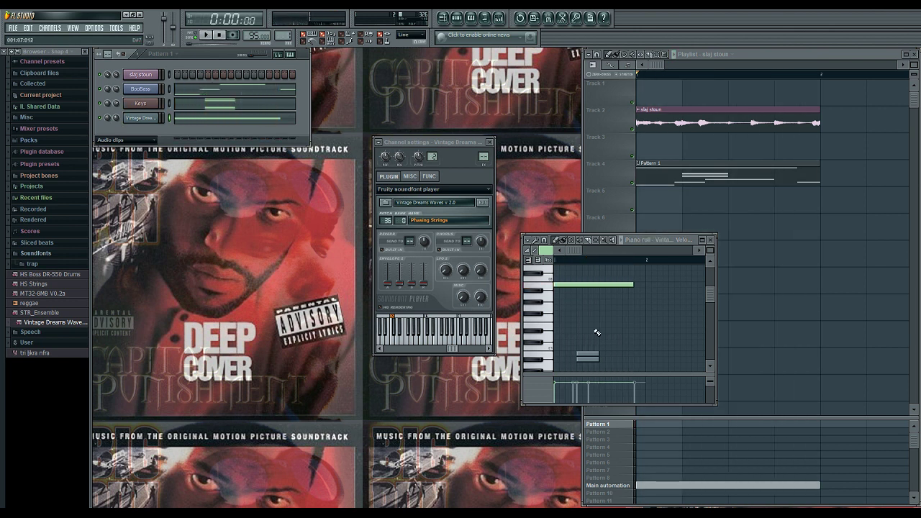
{"action": "left_click", "coordinate": [625, 320]}
{"action": "key", "text": "space"}
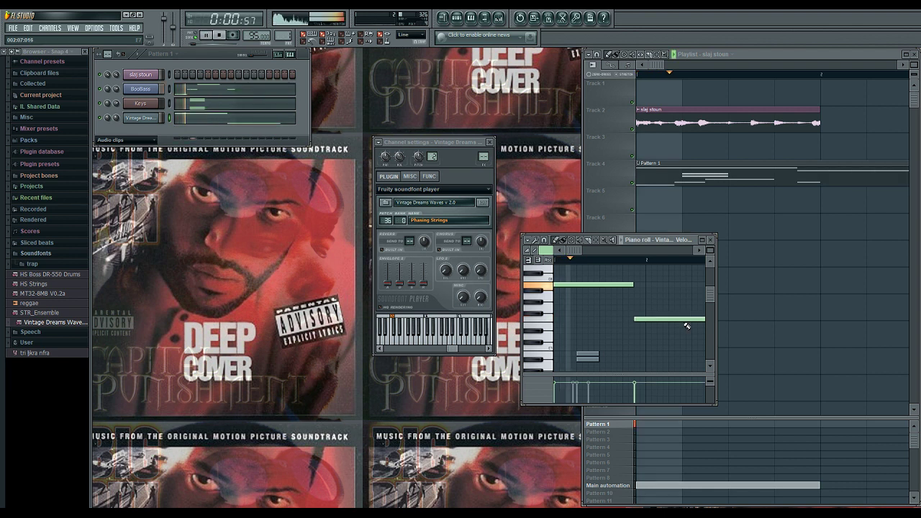
{"action": "left_click_drag", "start_coordinate": [688, 320], "coordinate": [666, 324]}
{"action": "key", "text": "space"}
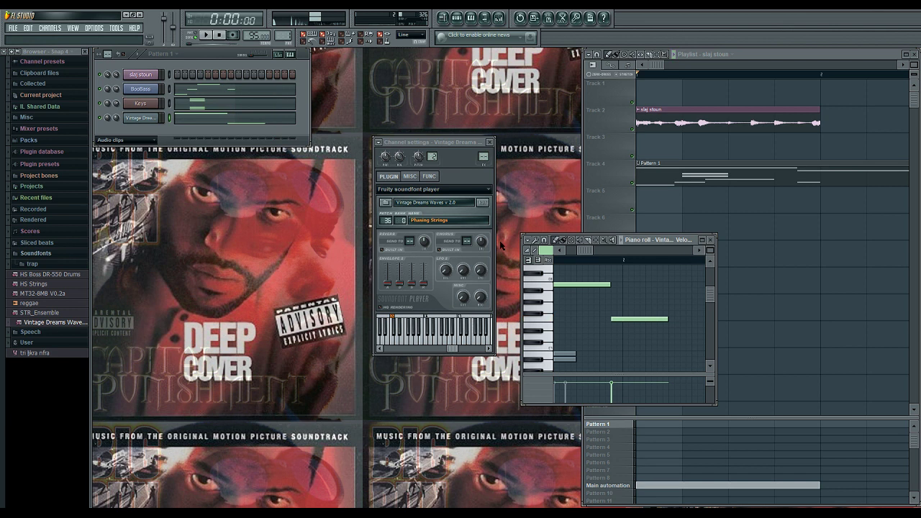
- Copy the Vintage Dreams notes from Pattern 1 into Pattern 3 and play that pattern
{"action": "right_click", "coordinate": [140, 117]}
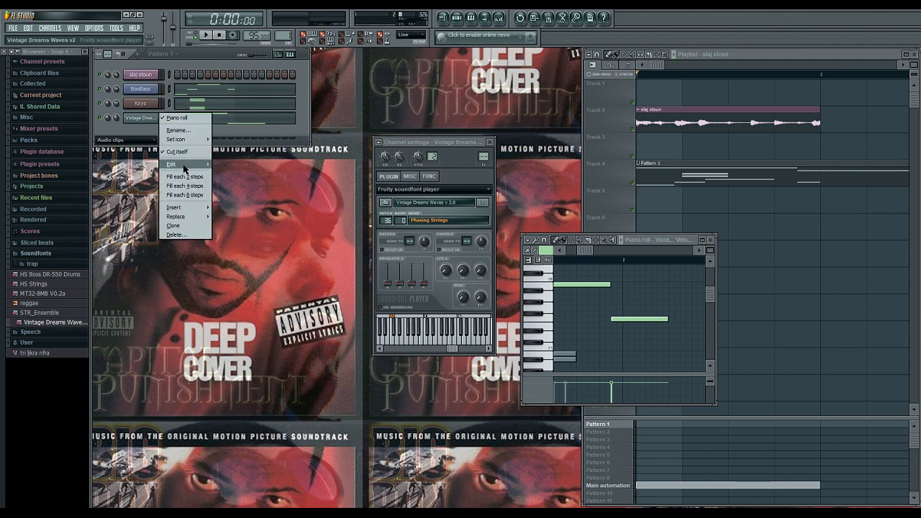
{"action": "mouse_move", "coordinate": [191, 164]}
{"action": "left_click", "coordinate": [228, 182]}
{"action": "left_click_drag", "start_coordinate": [283, 35], "coordinate": [283, 29]}
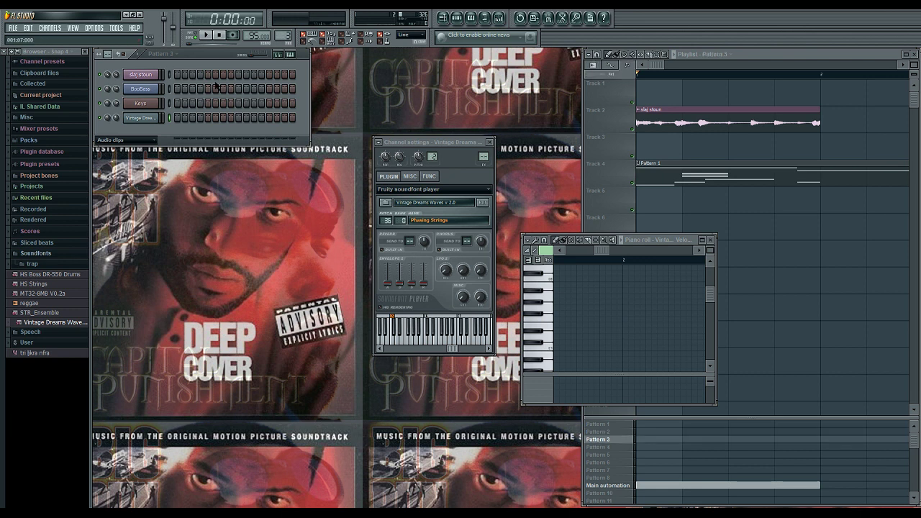
{"action": "right_click", "coordinate": [141, 117]}
{"action": "mouse_move", "coordinate": [191, 164]}
{"action": "left_click", "coordinate": [227, 184]}
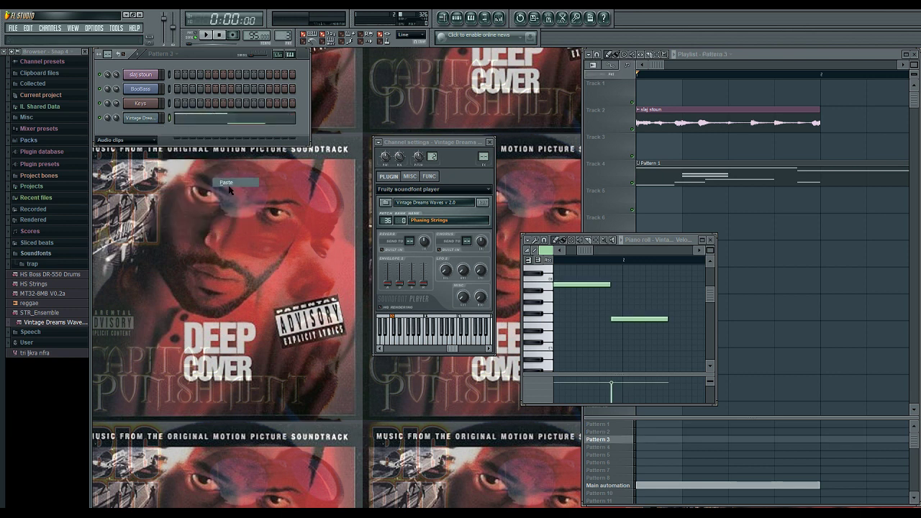
{"action": "key", "text": "space"}
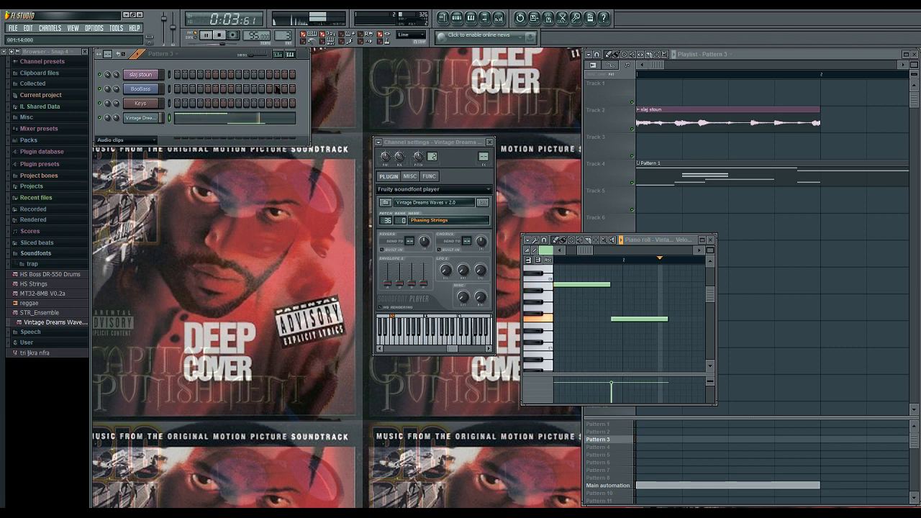
{"action": "key", "text": "space"}
- Return to Pattern 1 and delete its Vintage Dreams notes
{"action": "left_click_drag", "start_coordinate": [282, 34], "coordinate": [283, 44]}
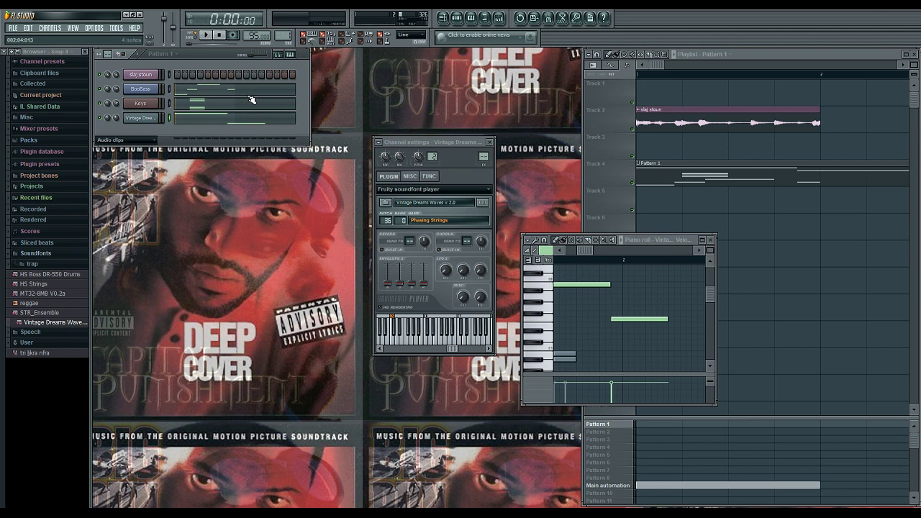
{"action": "key", "text": "ctrl+a"}
{"action": "key", "text": "Delete"}
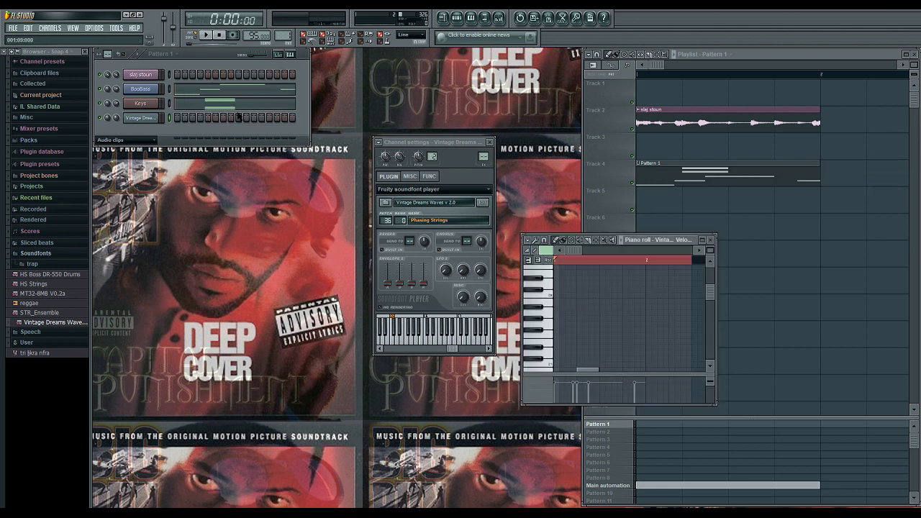
- Copy the Keys chord from Pattern 1 into Pattern 2 and return to Pattern 1
{"action": "left_click", "coordinate": [240, 101]}
{"action": "right_click", "coordinate": [156, 103]}
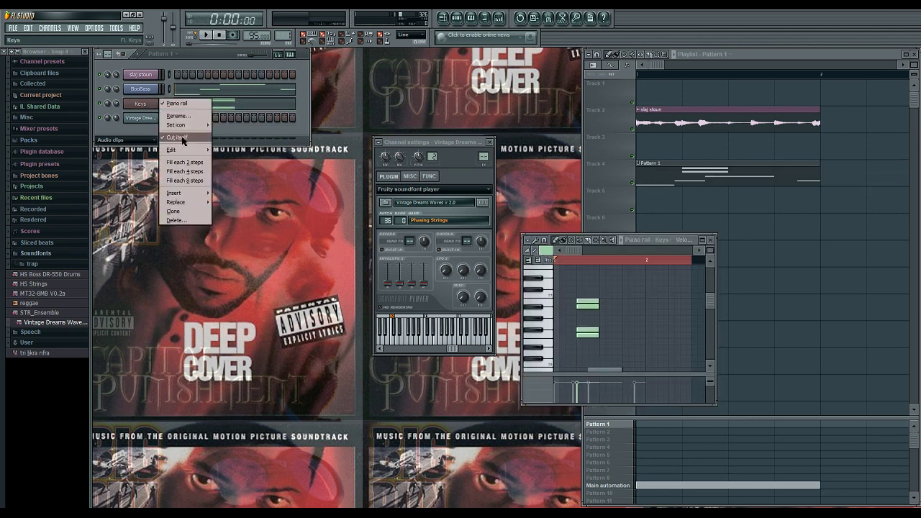
{"action": "mouse_move", "coordinate": [187, 149]}
{"action": "left_click", "coordinate": [234, 160]}
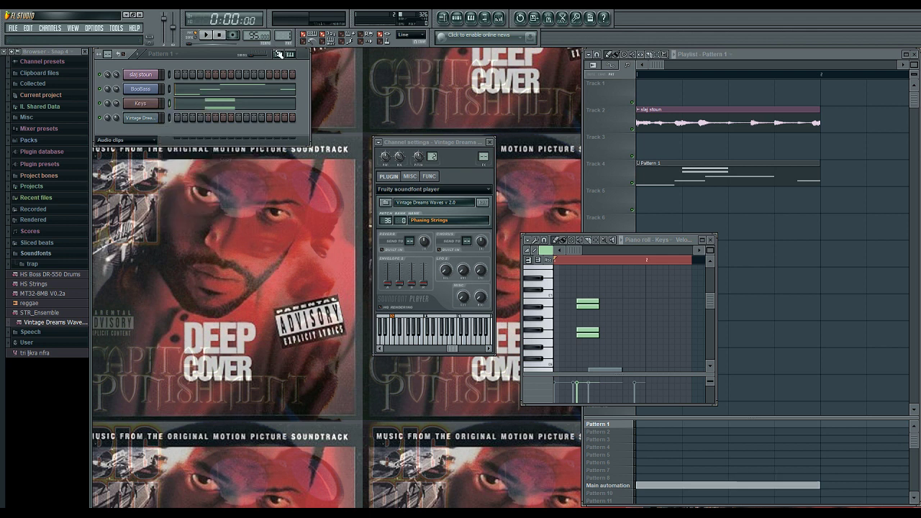
{"action": "scroll", "coordinate": [280, 36], "scroll_direction": "up", "scroll_amount": 1}
{"action": "right_click", "coordinate": [155, 104]}
{"action": "mouse_move", "coordinate": [209, 153]}
{"action": "left_click", "coordinate": [226, 169]}
{"action": "scroll", "coordinate": [283, 37], "scroll_direction": "down", "scroll_amount": 1}
- Delete the Keys chord from Pattern 1 during playback and listen to Patterns 2 and 3 in turn
{"action": "key", "text": "space"}
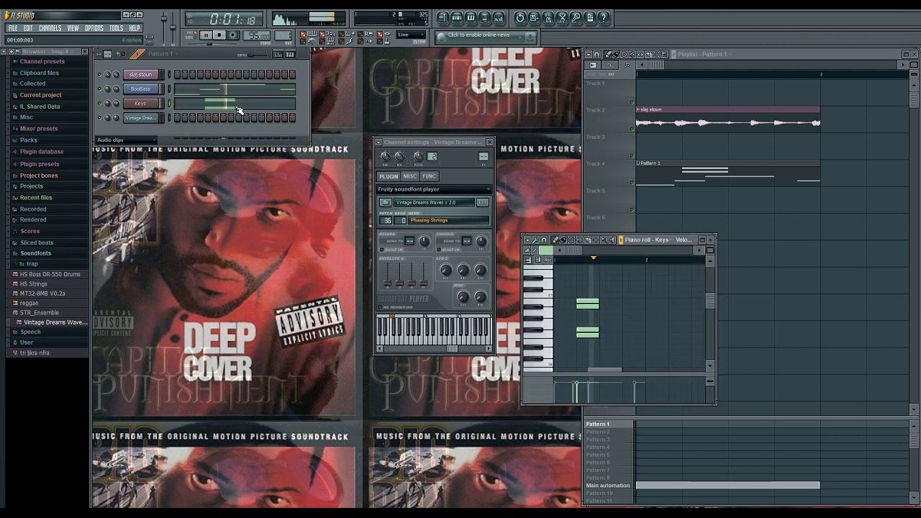
{"action": "key", "text": "Delete"}
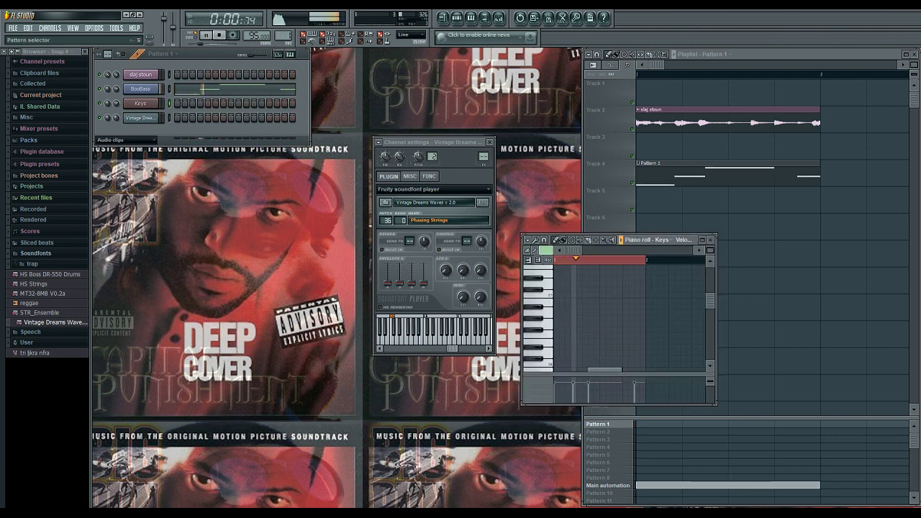
{"action": "left_click_drag", "start_coordinate": [282, 37], "coordinate": [283, 33]}
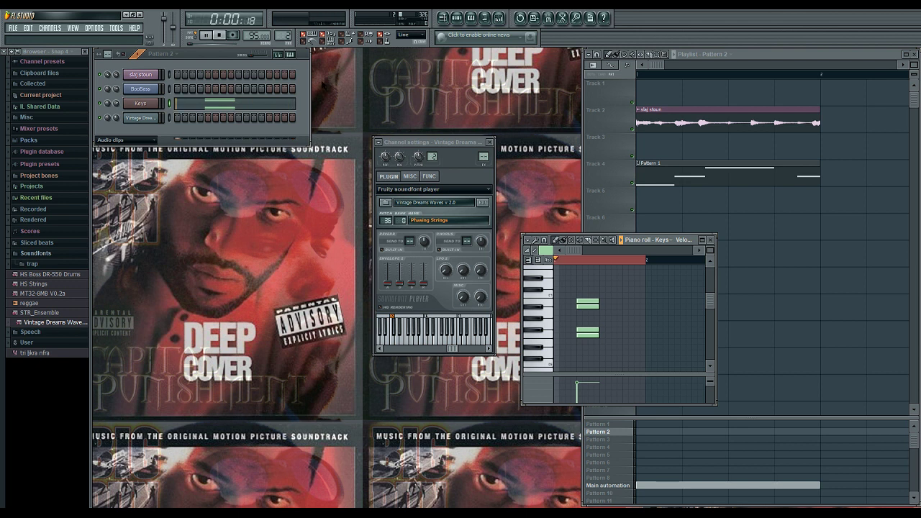
{"action": "left_click_drag", "start_coordinate": [286, 41], "coordinate": [286, 38]}
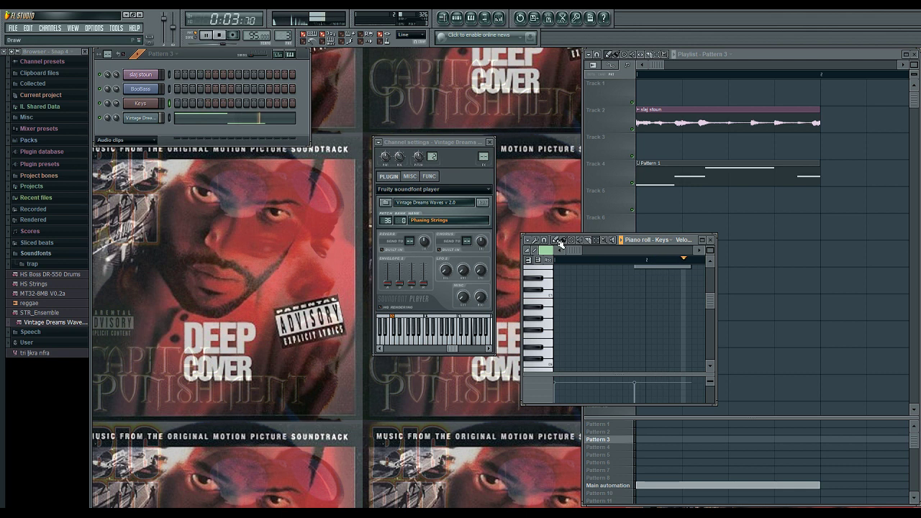
- Close the piano roll and channel settings, and place Pattern 2 on Track 6 from bar 1 during song playback
{"action": "left_click", "coordinate": [711, 240]}
{"action": "left_click", "coordinate": [490, 142]}
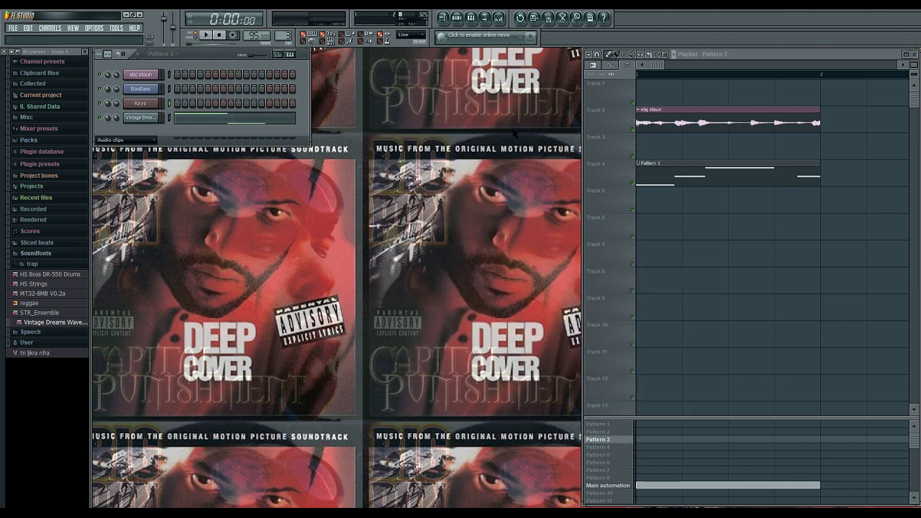
{"action": "key", "text": "space"}
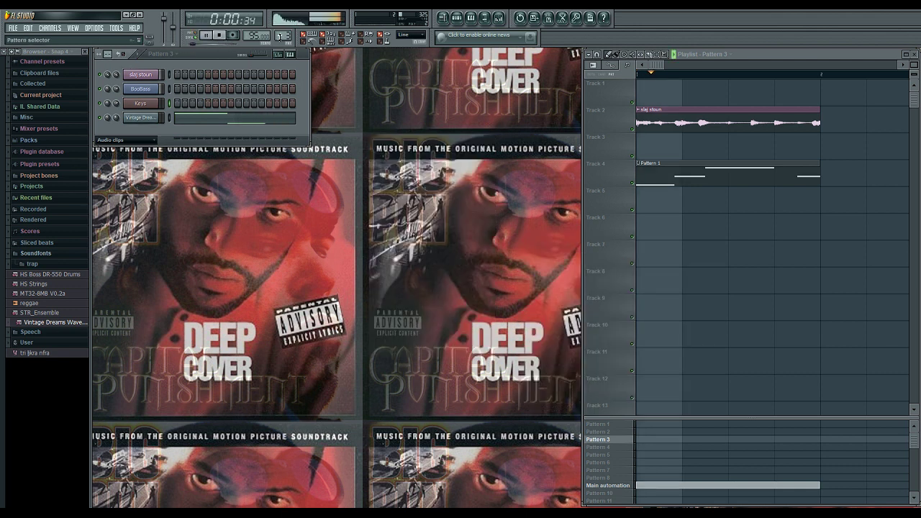
{"action": "left_click", "coordinate": [653, 218]}
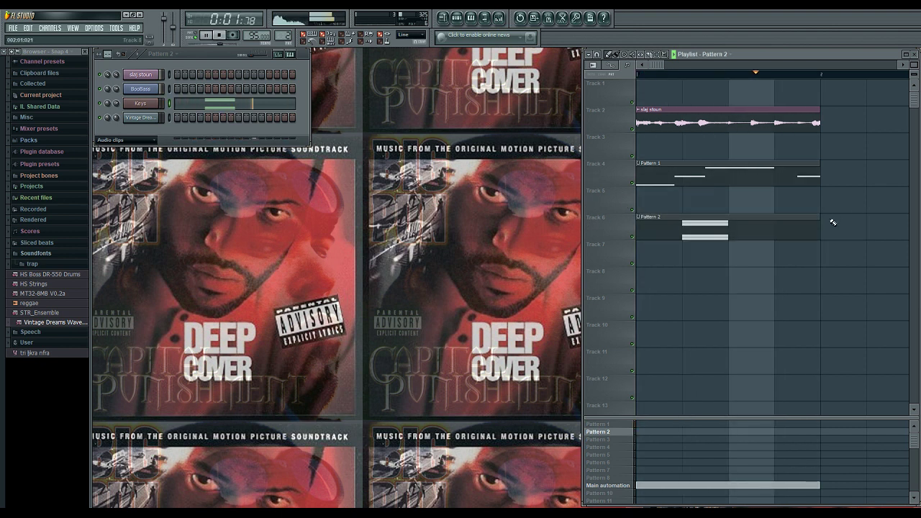
- Repeat the Pattern 1, slaj stoun and Pattern 2 clips at bar 2, and place Pattern 3 on Track 8 from bar 1
{"action": "left_click", "coordinate": [824, 175]}
{"action": "left_click", "coordinate": [820, 122]}
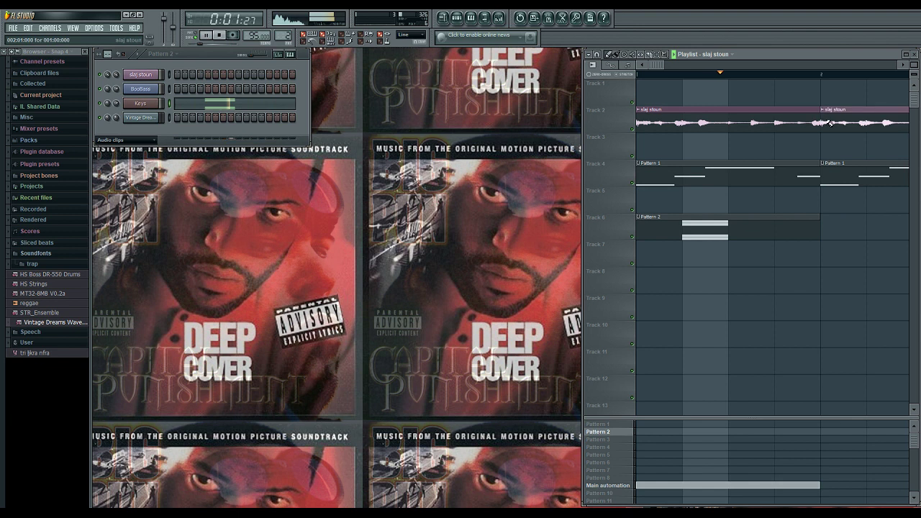
{"action": "left_click", "coordinate": [823, 220]}
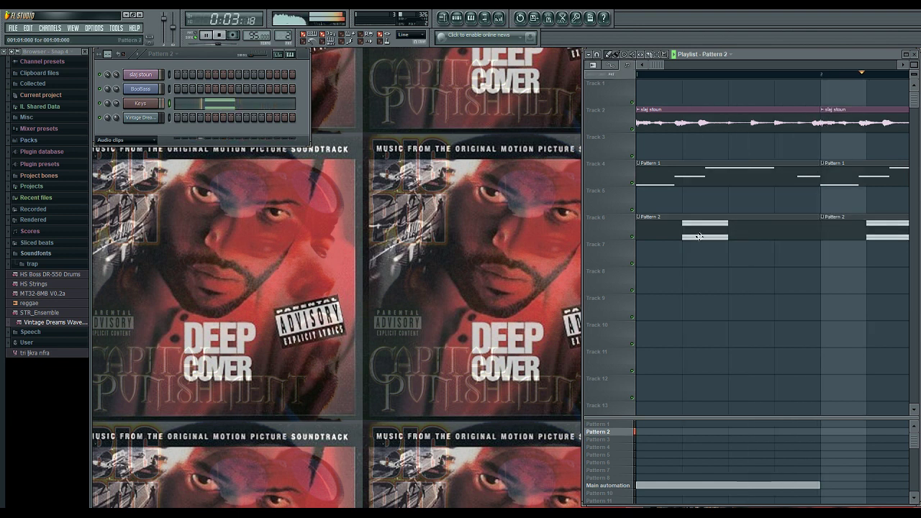
{"action": "scroll", "coordinate": [282, 34], "scroll_direction": "up", "scroll_amount": 1}
{"action": "left_click", "coordinate": [651, 293]}
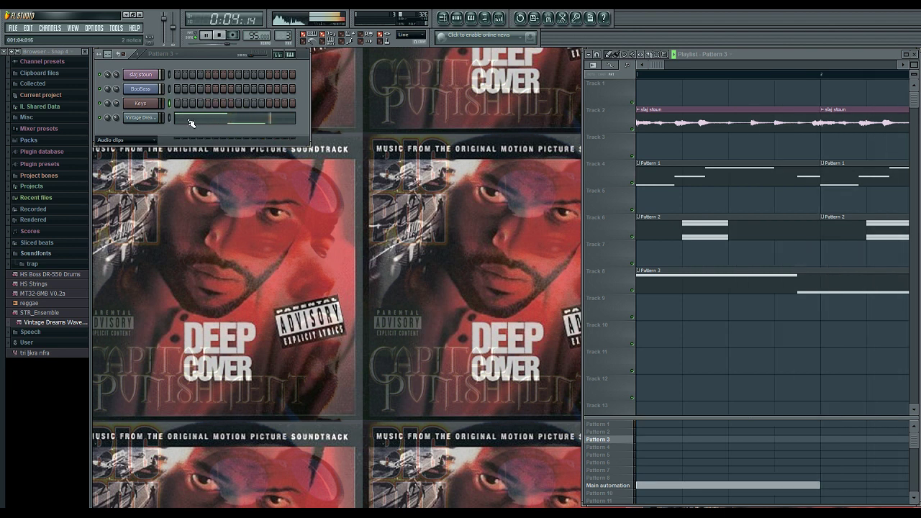
- Clone the Vintage Dreams Waves v2 channel and switch to the empty Pattern 4
{"action": "right_click", "coordinate": [154, 116]}
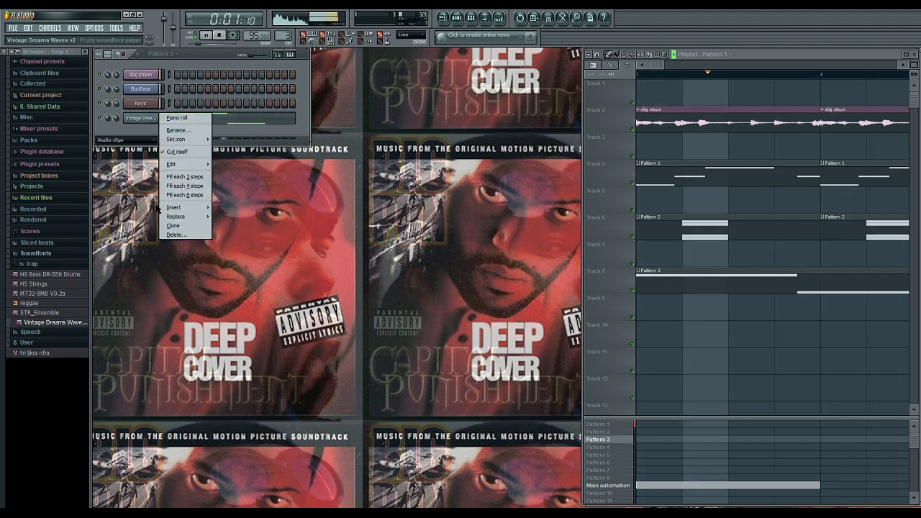
{"action": "left_click", "coordinate": [169, 226]}
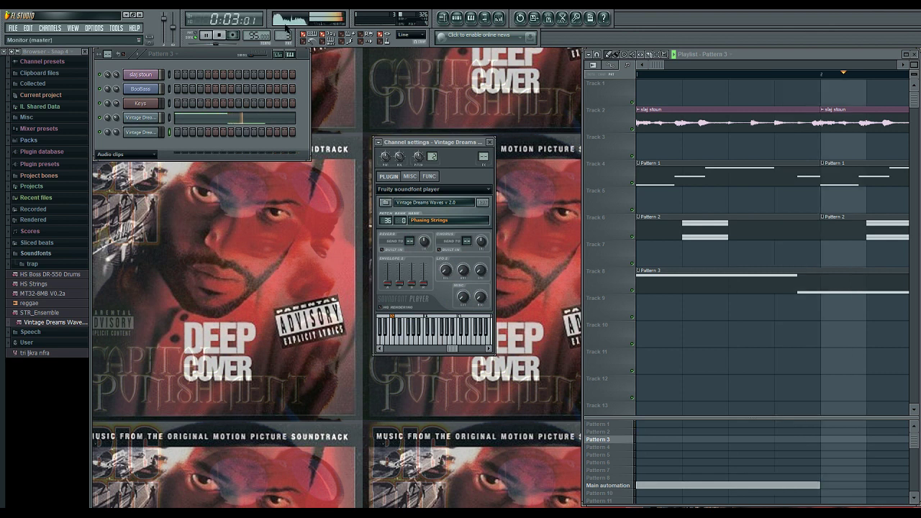
{"action": "scroll", "coordinate": [279, 34], "scroll_direction": "up", "scroll_amount": 1}
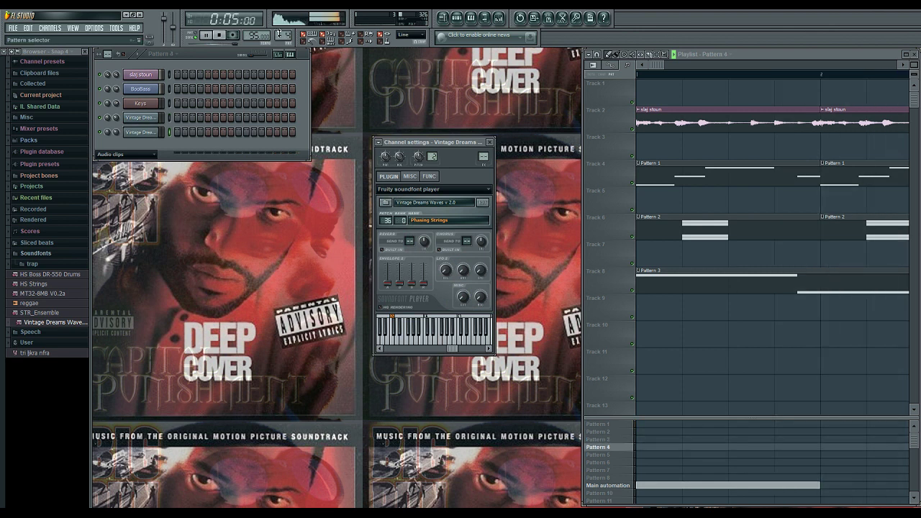
- Set the cloned Vintage Dreams channel's soundfont patch to Grungy Ramp Bass
{"action": "left_click", "coordinate": [428, 221]}
{"action": "scroll", "coordinate": [438, 225], "scroll_direction": "down", "scroll_amount": 1}
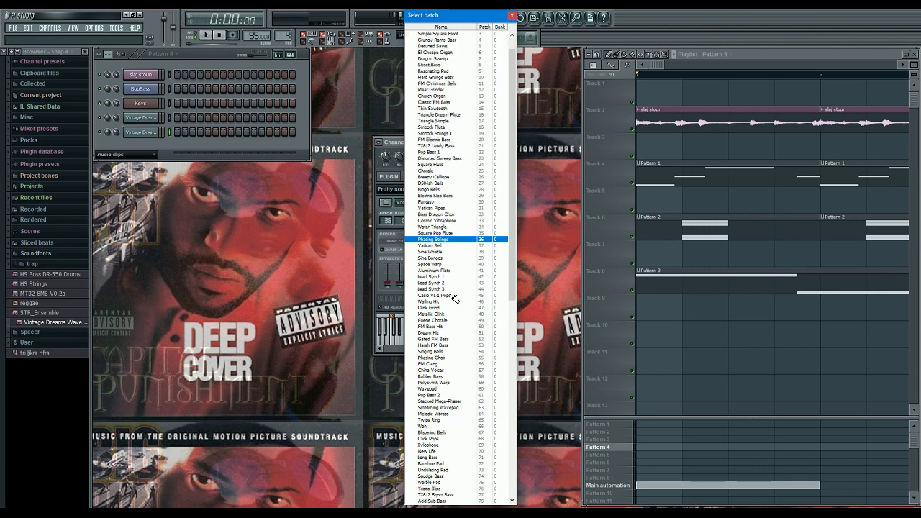
{"action": "scroll", "coordinate": [467, 221], "scroll_direction": "up", "scroll_amount": 1}
{"action": "scroll", "coordinate": [466, 226], "scroll_direction": "down", "scroll_amount": 1}
{"action": "scroll", "coordinate": [462, 316], "scroll_direction": "down", "scroll_amount": 5}
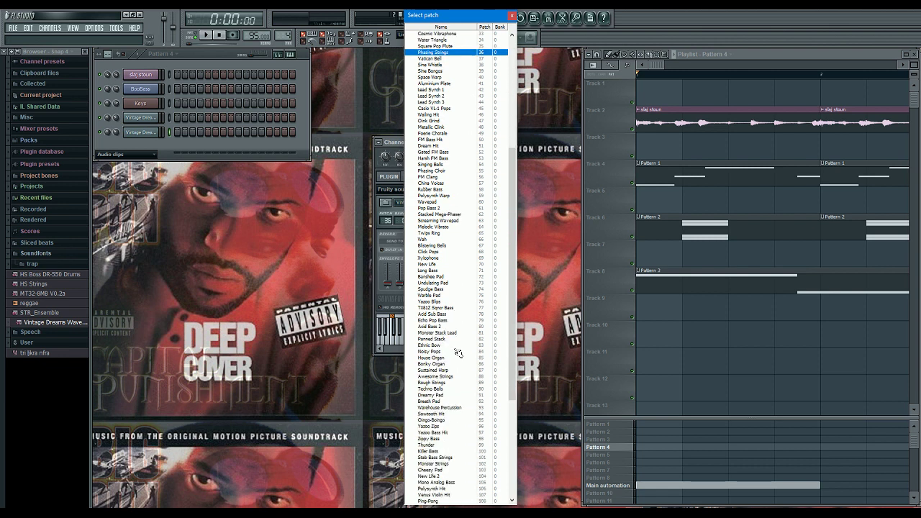
{"action": "scroll", "coordinate": [454, 323], "scroll_direction": "up", "scroll_amount": 6}
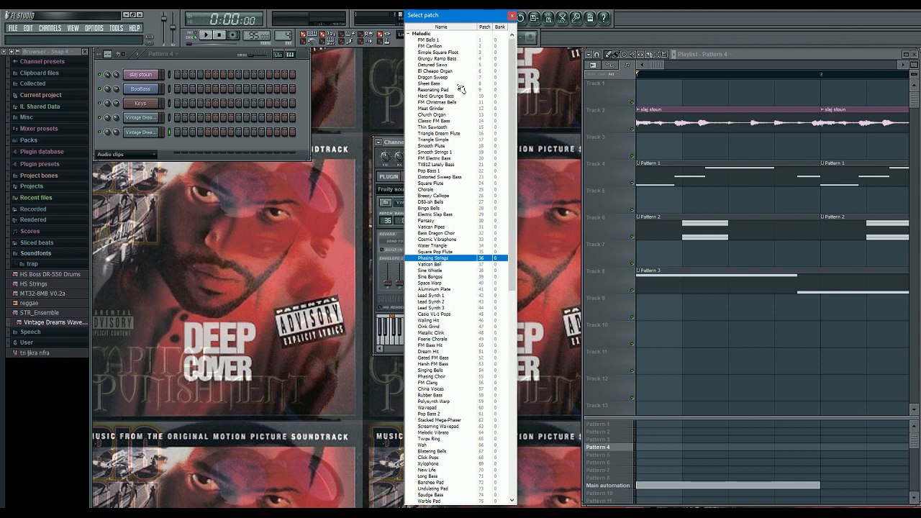
{"action": "left_click", "coordinate": [445, 60]}
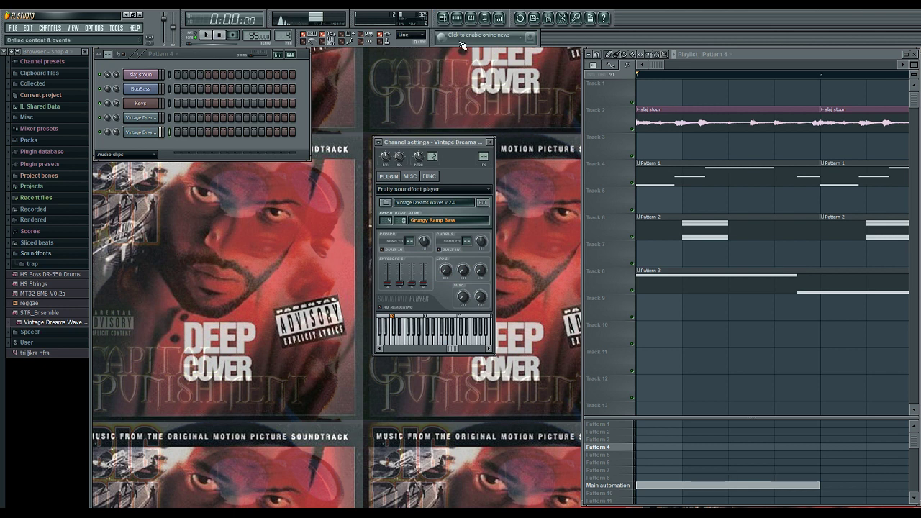
- Copy the BooBass notes from Pattern 1 and paste them into the Grungy Ramp Bass channel in Pattern 4
{"action": "left_click_drag", "start_coordinate": [284, 35], "coordinate": [283, 52]}
{"action": "right_click", "coordinate": [155, 89]}
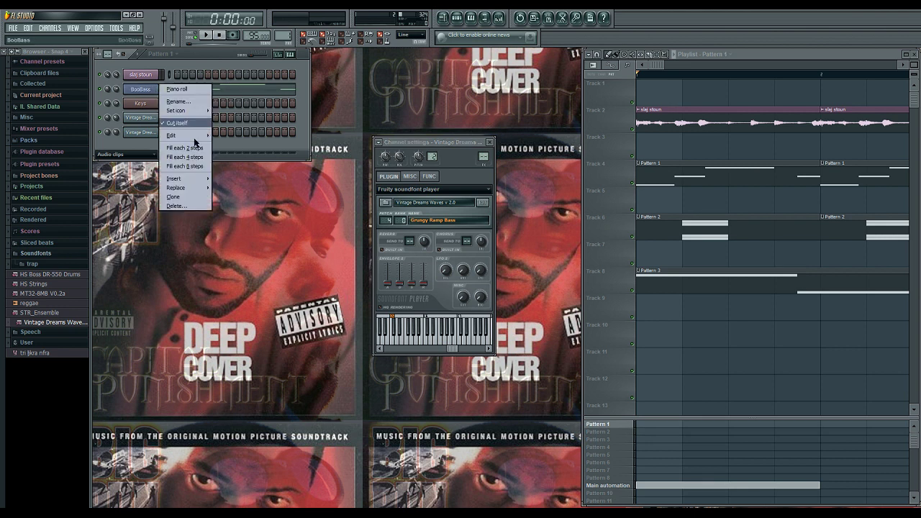
{"action": "mouse_move", "coordinate": [206, 136]}
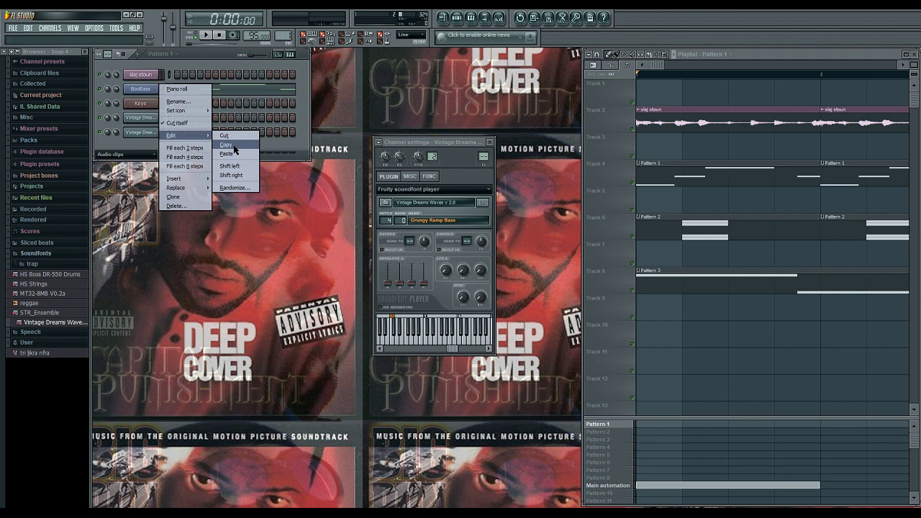
{"action": "left_click", "coordinate": [235, 146]}
{"action": "scroll", "coordinate": [286, 36], "scroll_direction": "up", "scroll_amount": 2}
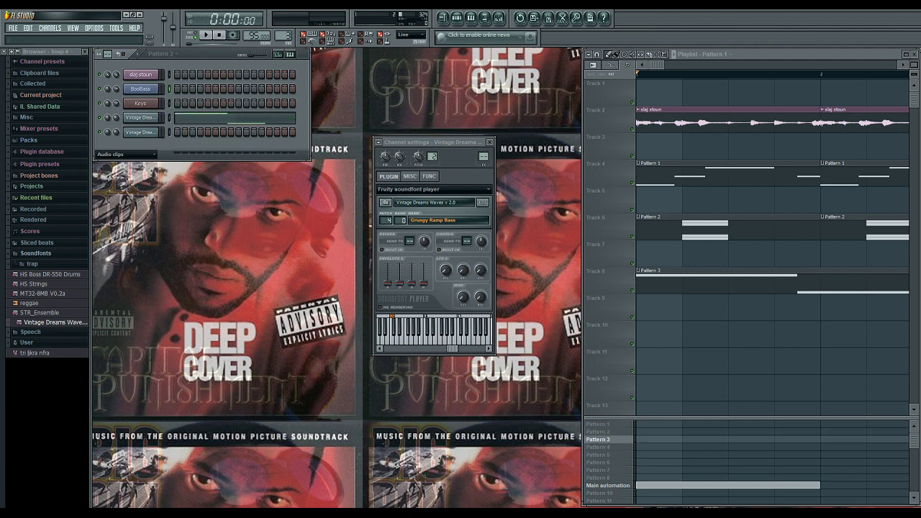
{"action": "scroll", "coordinate": [286, 35], "scroll_direction": "up", "scroll_amount": 1}
{"action": "right_click", "coordinate": [160, 137]}
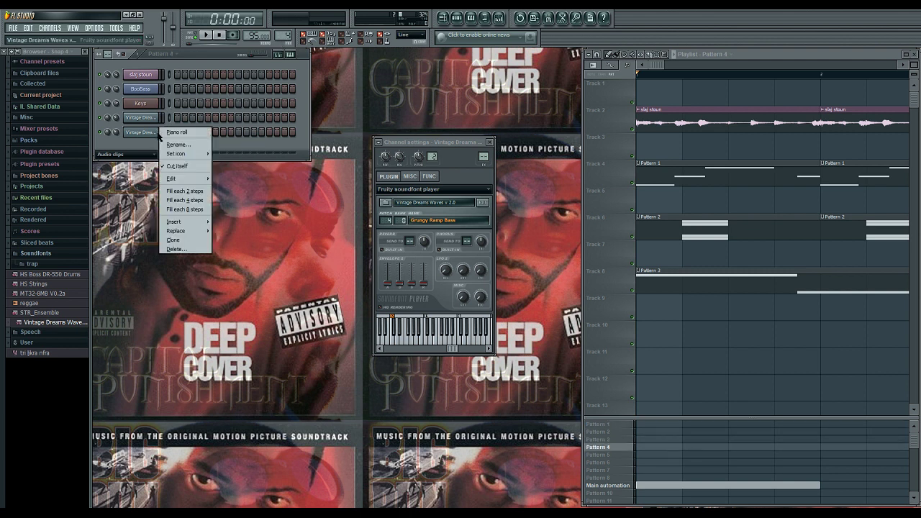
{"action": "mouse_move", "coordinate": [176, 180]}
{"action": "left_click", "coordinate": [225, 198]}
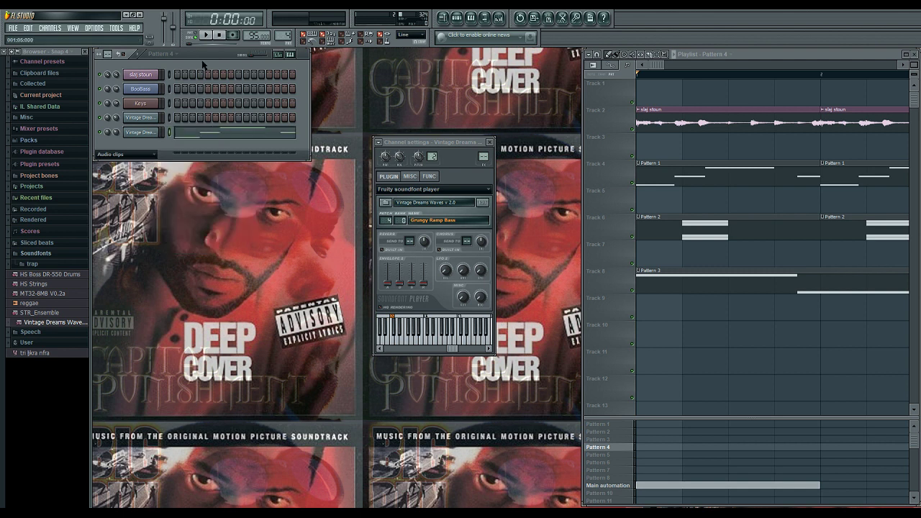
- Listen to Pattern 4, and place it on Track 10 at bars 1 and 2 during song playback
{"action": "key", "text": "space"}
{"action": "left_click", "coordinate": [253, 140]}
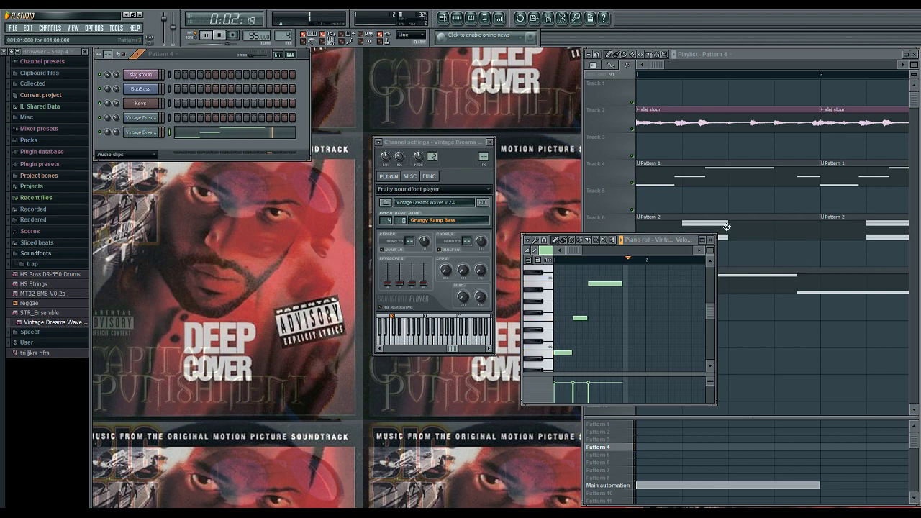
{"action": "left_click", "coordinate": [710, 240]}
{"action": "left_click", "coordinate": [702, 333]}
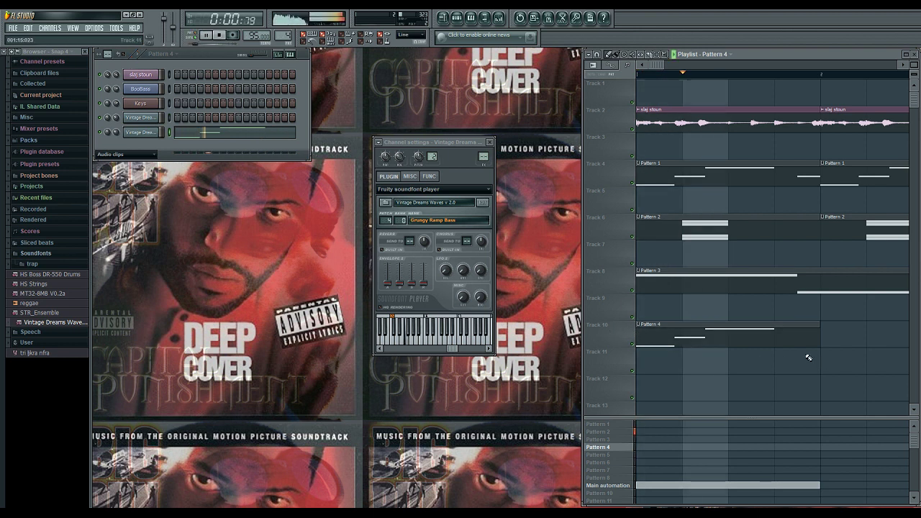
{"action": "left_click", "coordinate": [827, 333]}
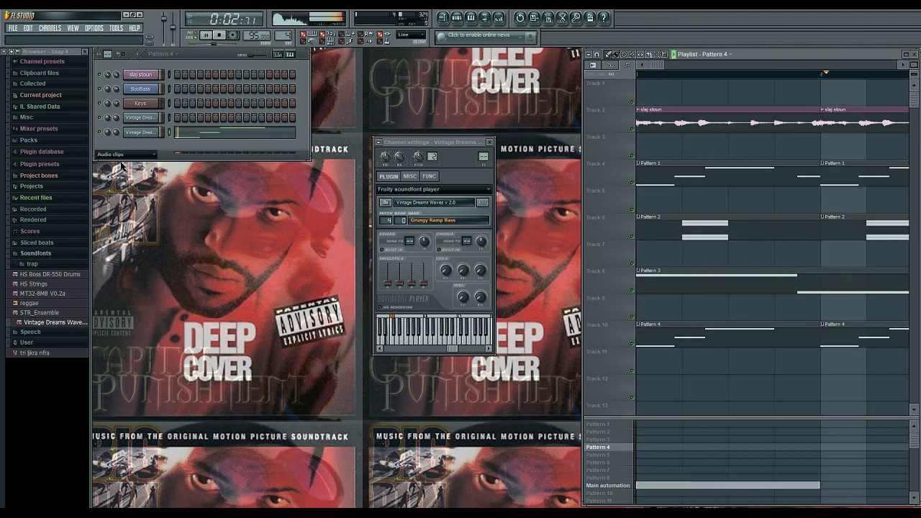
- Clone the Grungy Ramp Bass channel and bring up the new channel's settings
{"action": "left_click_drag", "start_coordinate": [117, 133], "coordinate": [126, 142]}
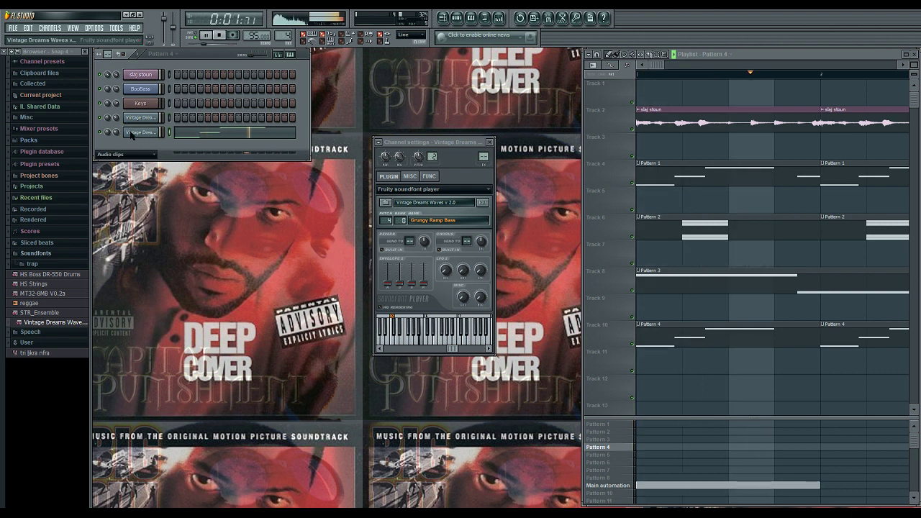
{"action": "right_click", "coordinate": [154, 132]}
{"action": "left_click", "coordinate": [186, 240]}
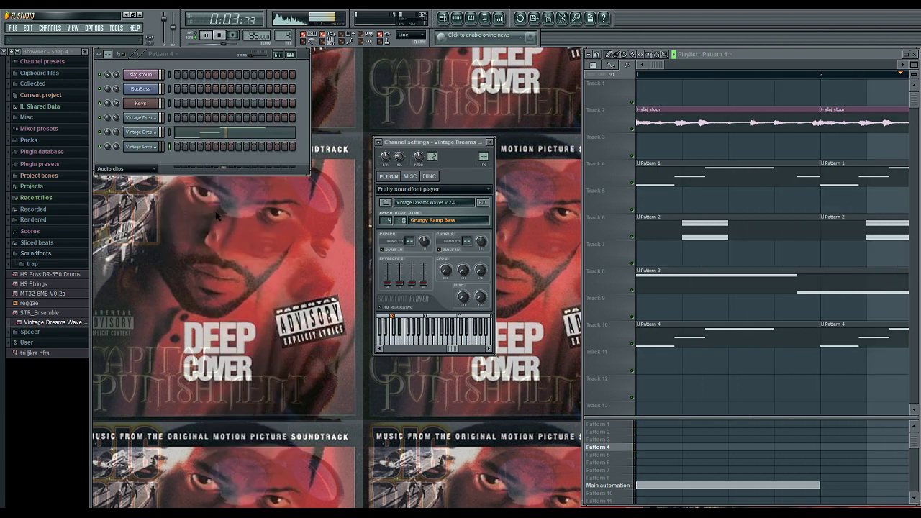
{"action": "left_click", "coordinate": [149, 150]}
{"action": "left_click", "coordinate": [150, 149]}
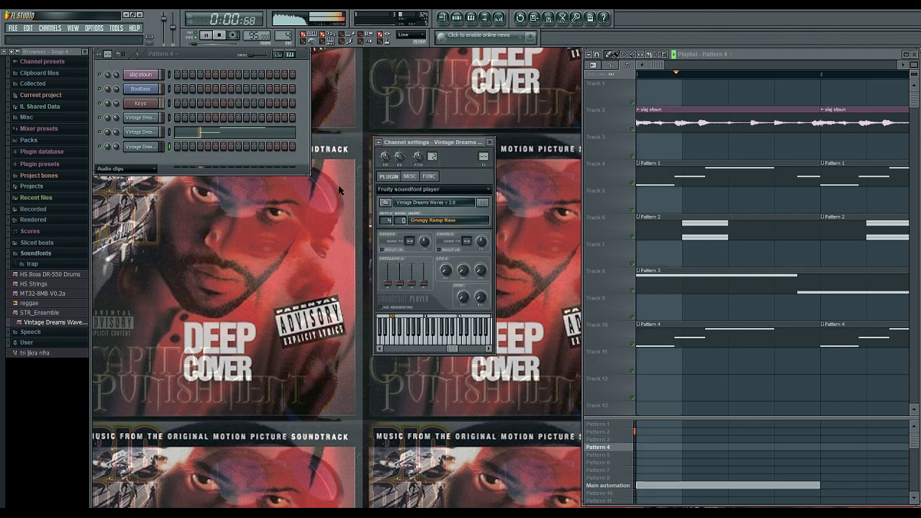
- Set the new clone's soundfont patch to Rough Strings
{"action": "left_click", "coordinate": [439, 225]}
{"action": "scroll", "coordinate": [467, 278], "scroll_direction": "down", "scroll_amount": 15}
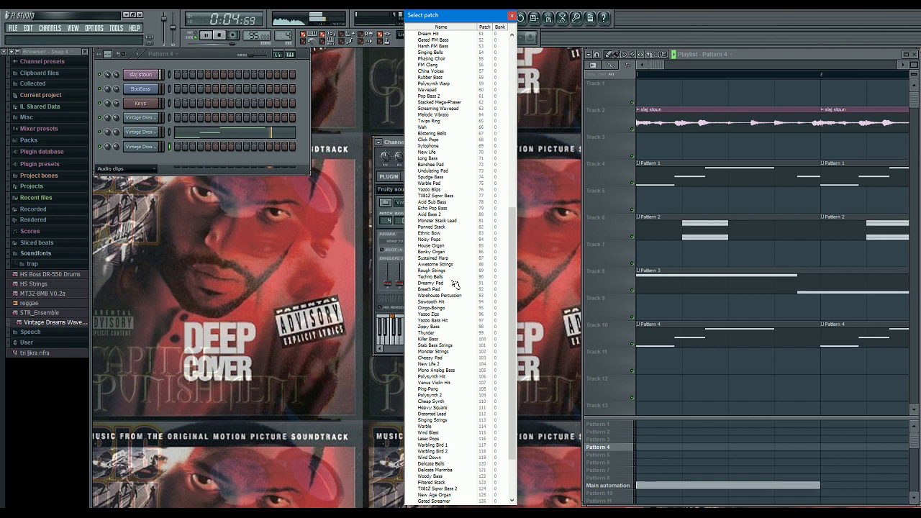
{"action": "left_click", "coordinate": [450, 270]}
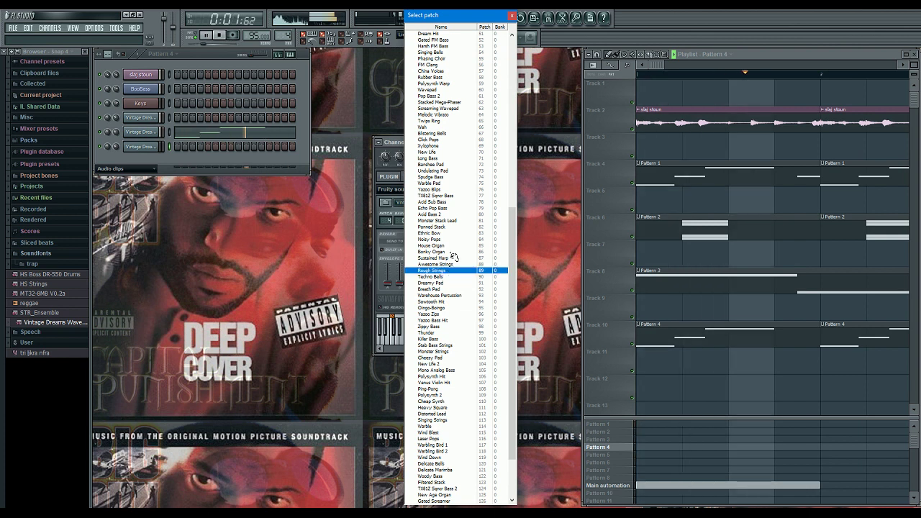
{"action": "scroll", "coordinate": [454, 236], "scroll_direction": "up", "scroll_amount": 3}
{"action": "scroll", "coordinate": [455, 236], "scroll_direction": "up", "scroll_amount": 3}
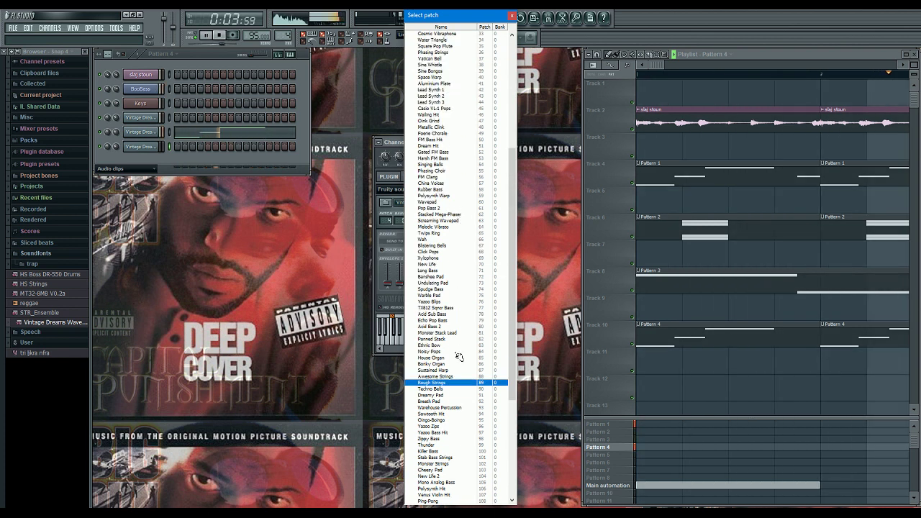
{"action": "double_click", "coordinate": [451, 383]}
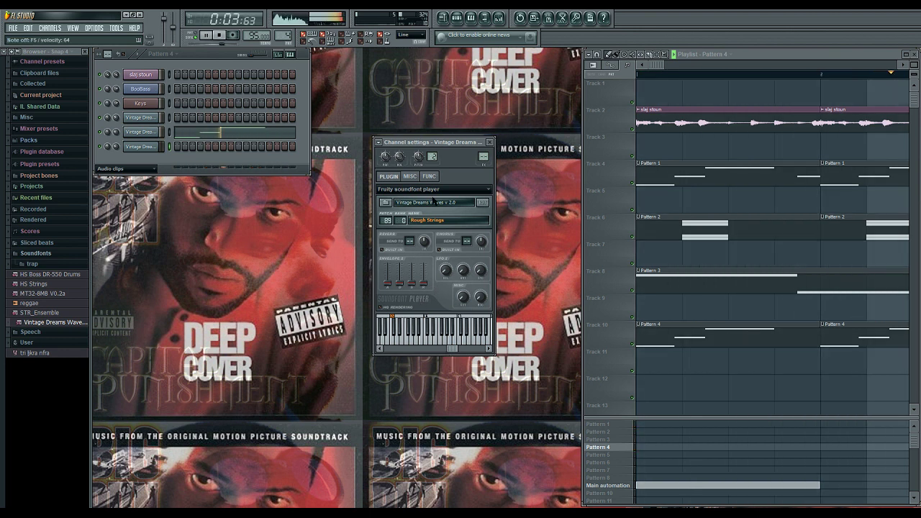
- Switch to the empty Pattern 5 and draw a two-step Rough Strings note at step 5 in the piano roll
{"action": "left_click_drag", "start_coordinate": [286, 36], "coordinate": [287, 29]}
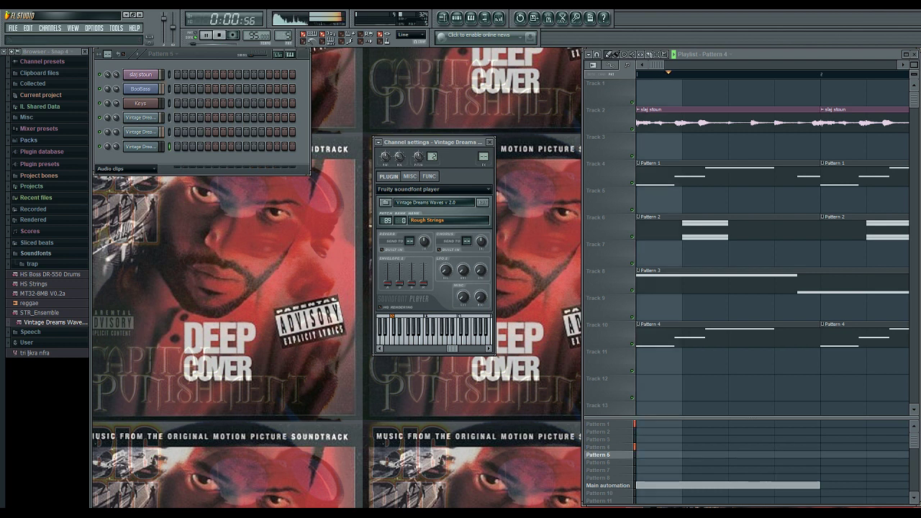
{"action": "left_click", "coordinate": [471, 19]}
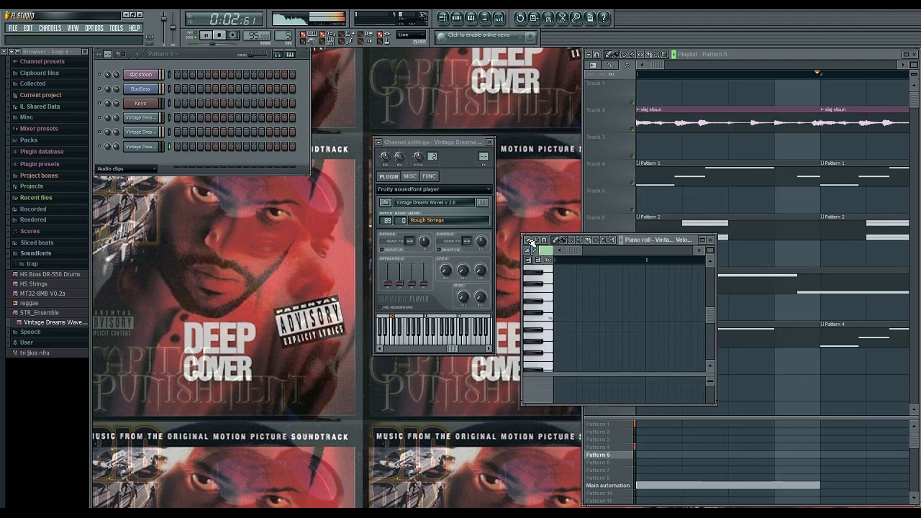
{"action": "left_click", "coordinate": [580, 300]}
{"action": "left_click_drag", "start_coordinate": [632, 301], "coordinate": [587, 301]}
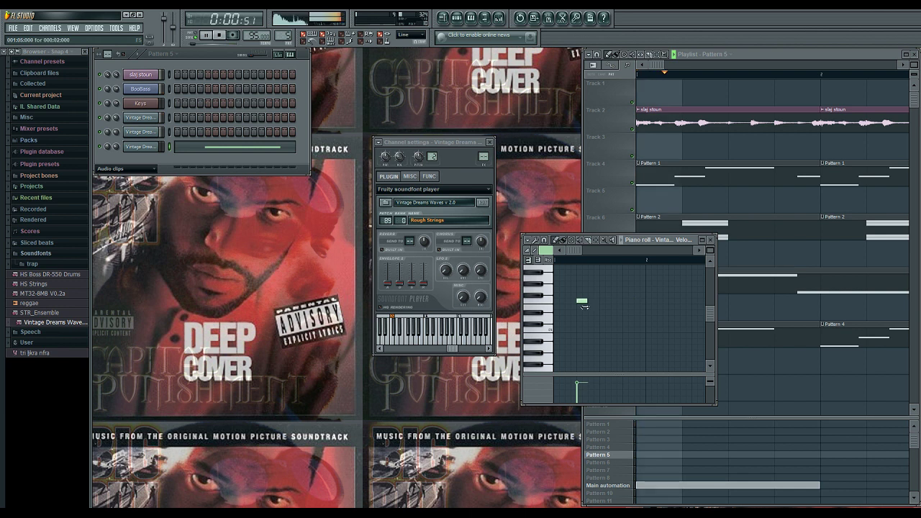
- Add two-step higher notes at steps 7 and 9 and a four-step low note at step 11, and close the piano roll
{"action": "scroll", "coordinate": [593, 294], "scroll_direction": "up", "scroll_amount": 3}
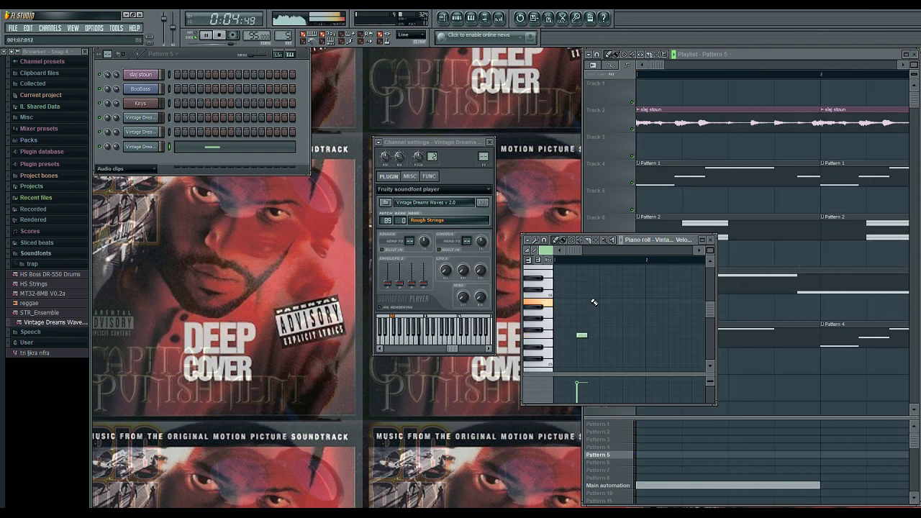
{"action": "left_click", "coordinate": [601, 306]}
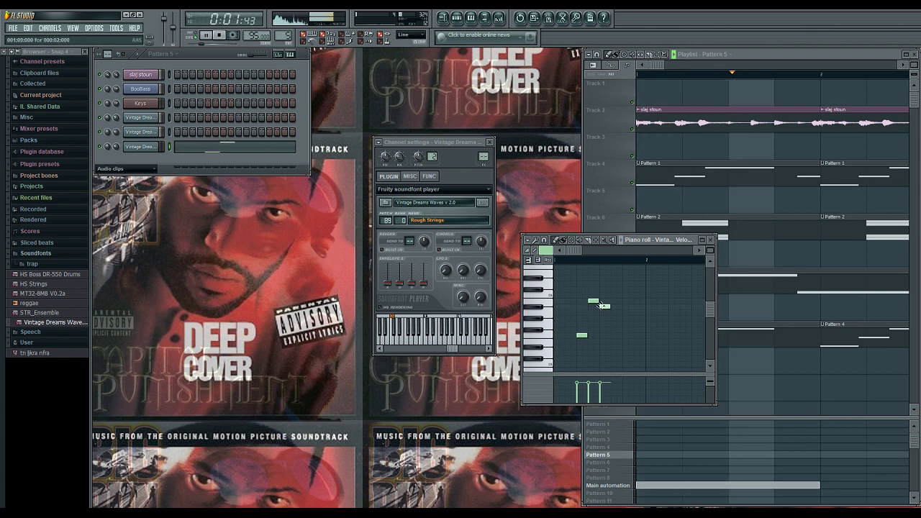
{"action": "left_click", "coordinate": [616, 336]}
{"action": "left_click_drag", "start_coordinate": [621, 336], "coordinate": [631, 336]}
{"action": "left_click", "coordinate": [711, 240]}
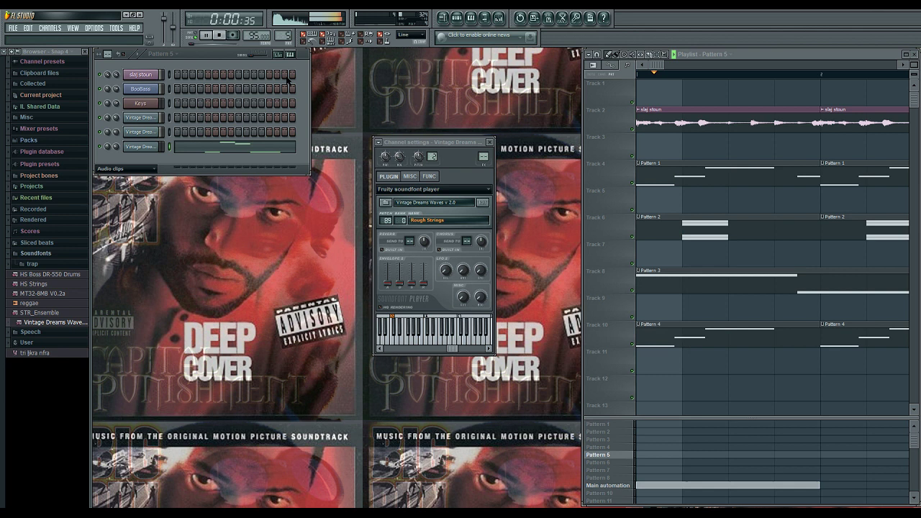
- Listen to Pattern 5 on its own, and place it on Track 11 from bar 1 of the playlist
{"action": "left_click", "coordinate": [206, 34]}
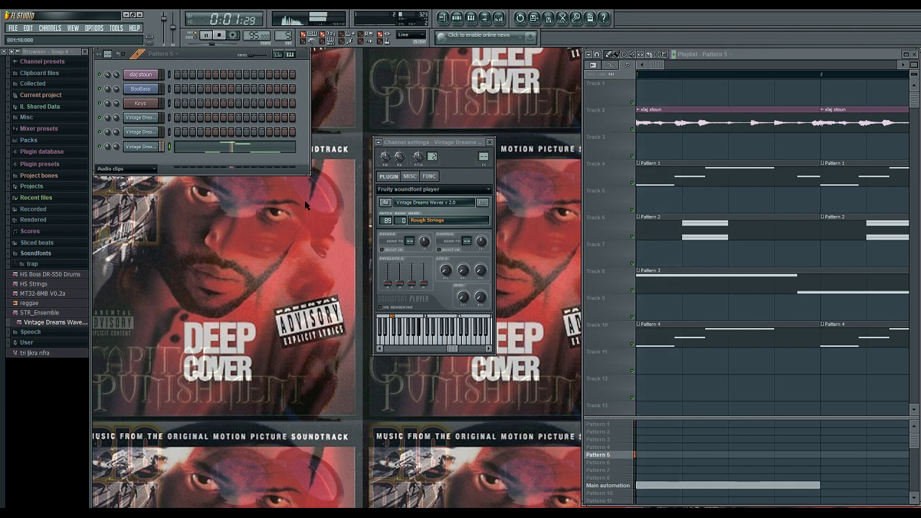
{"action": "left_click", "coordinate": [266, 147]}
{"action": "key", "text": "space"}
{"action": "left_click", "coordinate": [712, 240]}
{"action": "left_click_drag", "start_coordinate": [683, 364], "coordinate": [637, 363]}
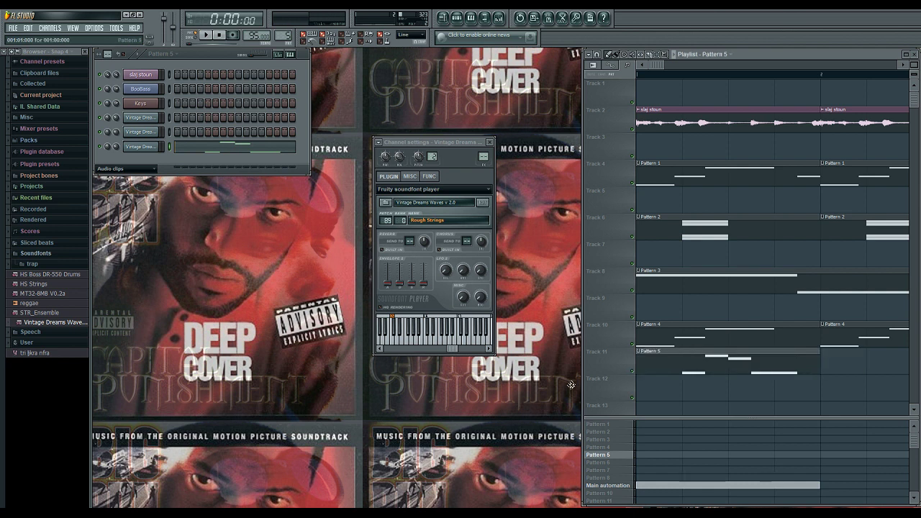
- Rearrange the first three Rough Strings notes in Pattern 5 to steps 5, 8 and 11, each three steps long
{"action": "left_click", "coordinate": [266, 148]}
{"action": "left_click_drag", "start_coordinate": [591, 301], "coordinate": [598, 302]}
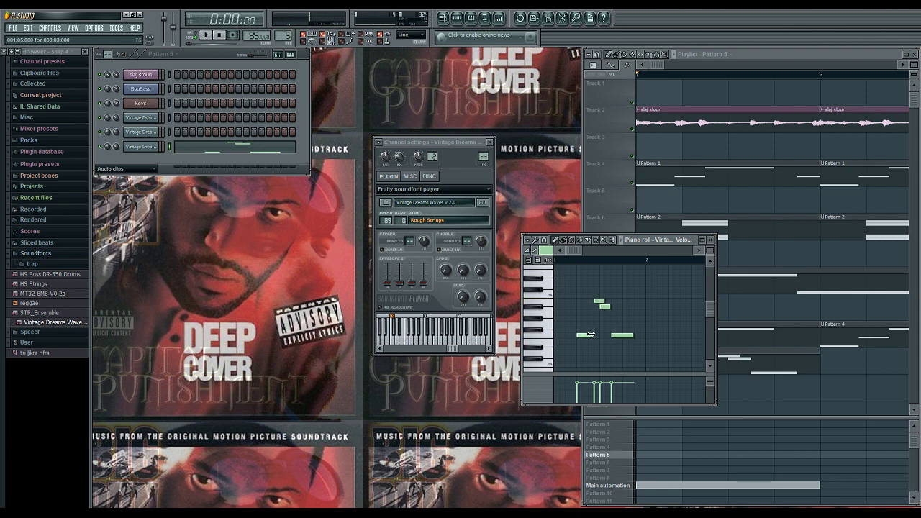
{"action": "left_click_drag", "start_coordinate": [602, 311], "coordinate": [598, 303]}
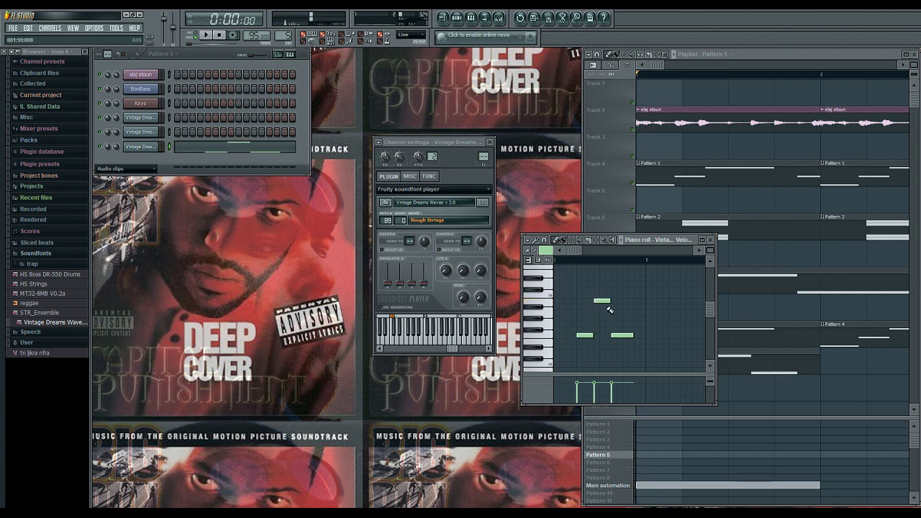
{"action": "left_click", "coordinate": [612, 308]}
- Replace the last low note with a seven-step note at step 14 during song playback
{"action": "key", "text": "space"}
{"action": "right_click", "coordinate": [626, 335]}
{"action": "left_click", "coordinate": [633, 335]}
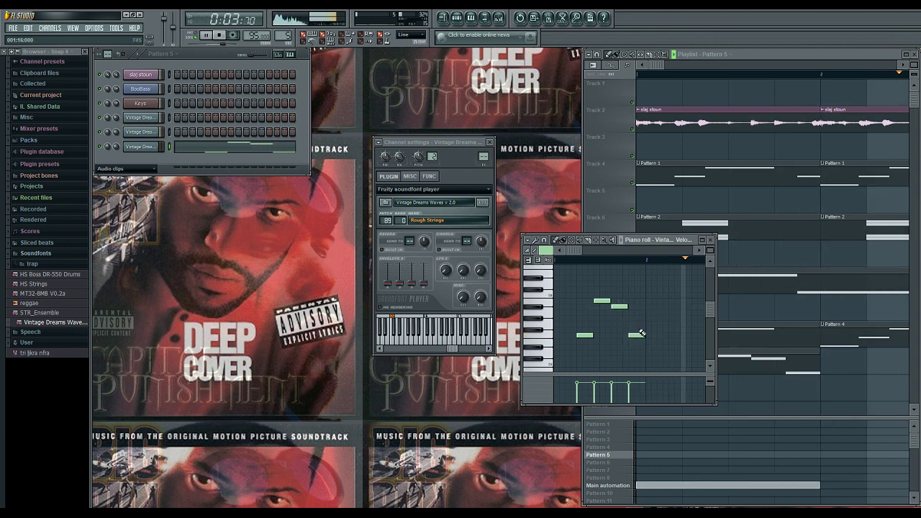
{"action": "left_click_drag", "start_coordinate": [641, 334], "coordinate": [668, 334]}
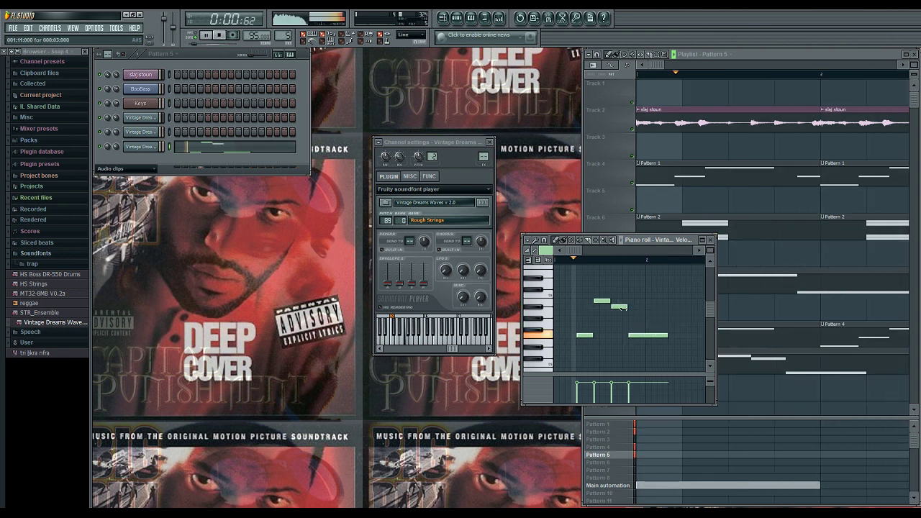
- Shift the four notes one step earlier to steps 4, 7, 10 and 13, with the first one three steps long
{"action": "left_click_drag", "start_coordinate": [589, 336], "coordinate": [583, 335]}
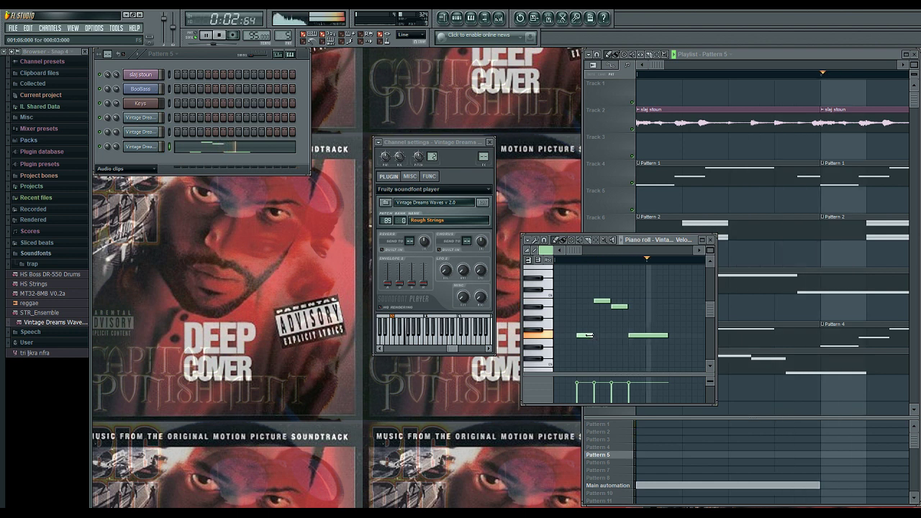
{"action": "left_click_drag", "start_coordinate": [603, 301], "coordinate": [606, 305]}
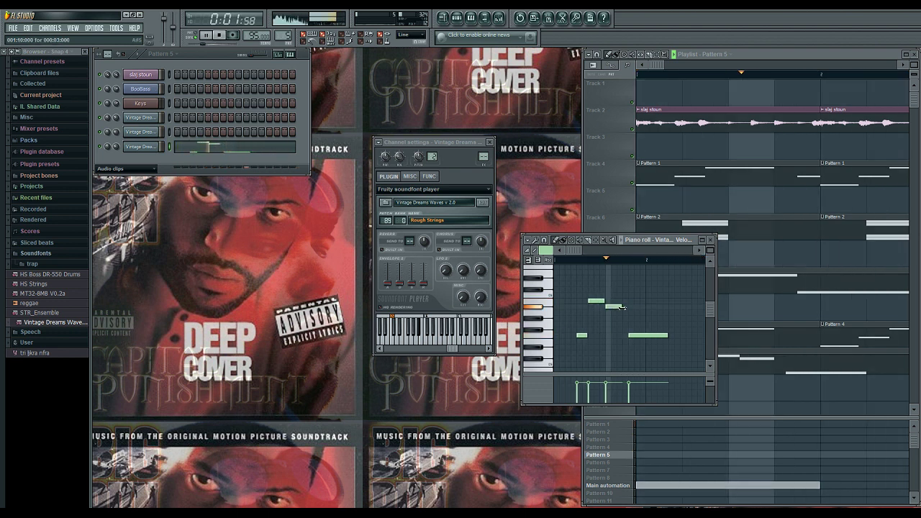
{"action": "left_click_drag", "start_coordinate": [631, 336], "coordinate": [625, 335]}
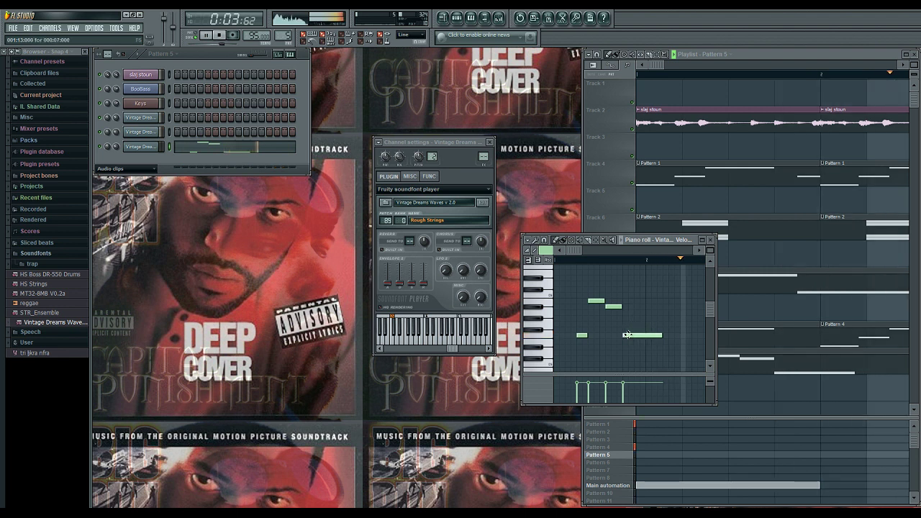
{"action": "left_click_drag", "start_coordinate": [584, 335], "coordinate": [581, 336]}
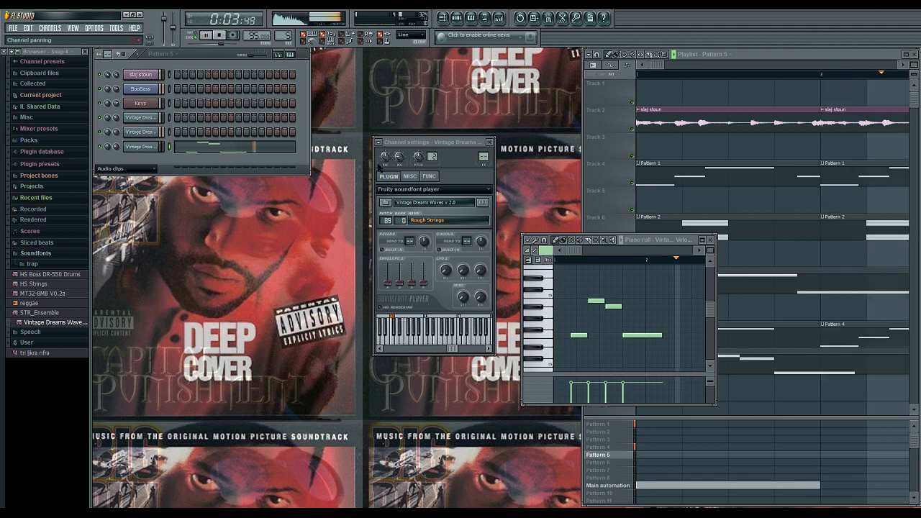
- Close the soundfont channel settings and the piano roll, and stop song playback
{"action": "left_click", "coordinate": [490, 143]}
{"action": "left_click", "coordinate": [711, 240]}
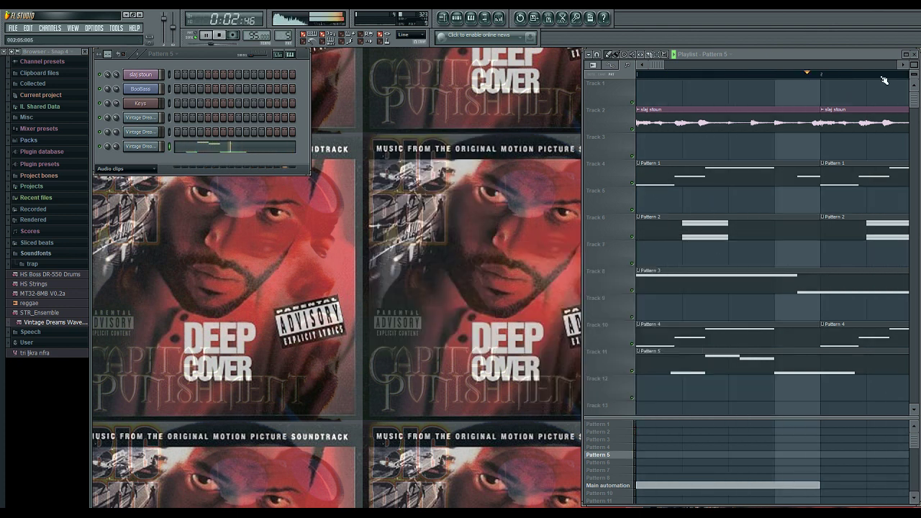
{"action": "scroll", "coordinate": [613, 150], "scroll_direction": "down", "scroll_amount": 3}
{"action": "scroll", "coordinate": [612, 151], "scroll_direction": "down", "scroll_amount": 2}
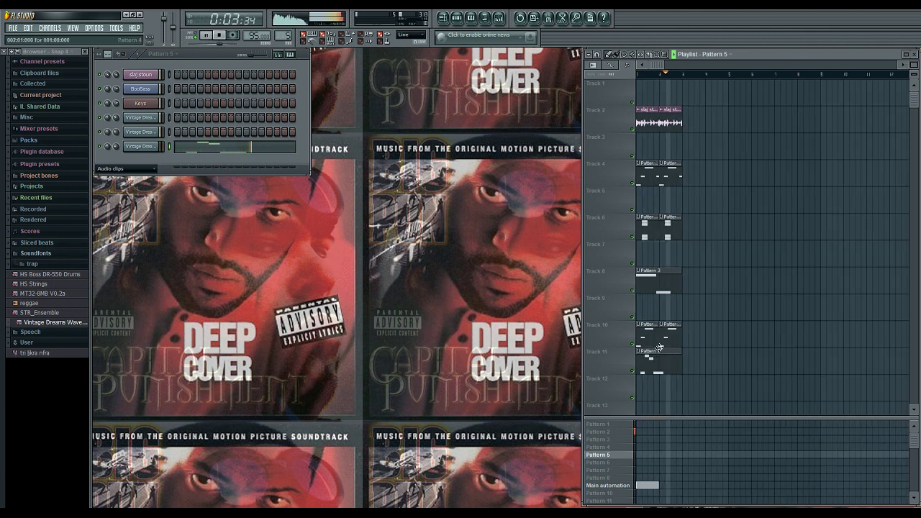
{"action": "key", "text": "space"}
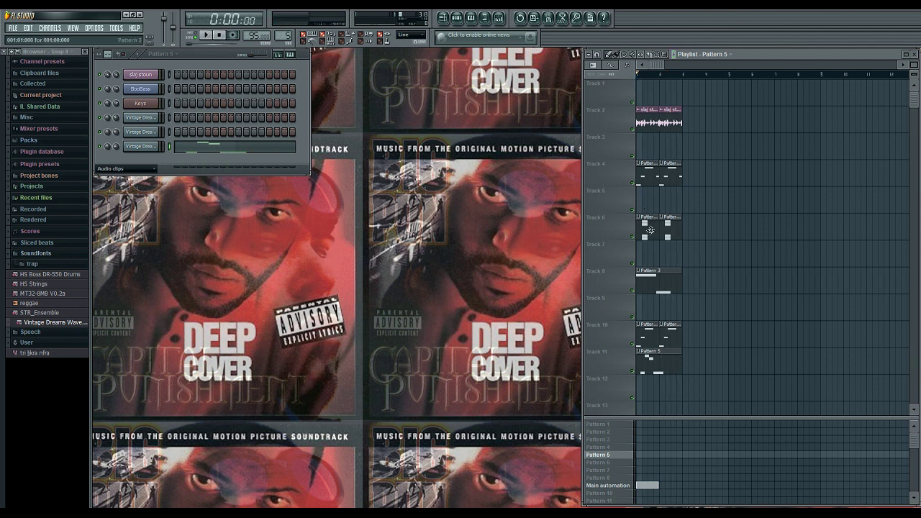
- Move both Pattern 2 clips to Track 5 at bars 3 and 4, and the slaj stoun clips on Track 2 to bar 5
{"action": "left_click_drag", "start_coordinate": [649, 230], "coordinate": [642, 198]}
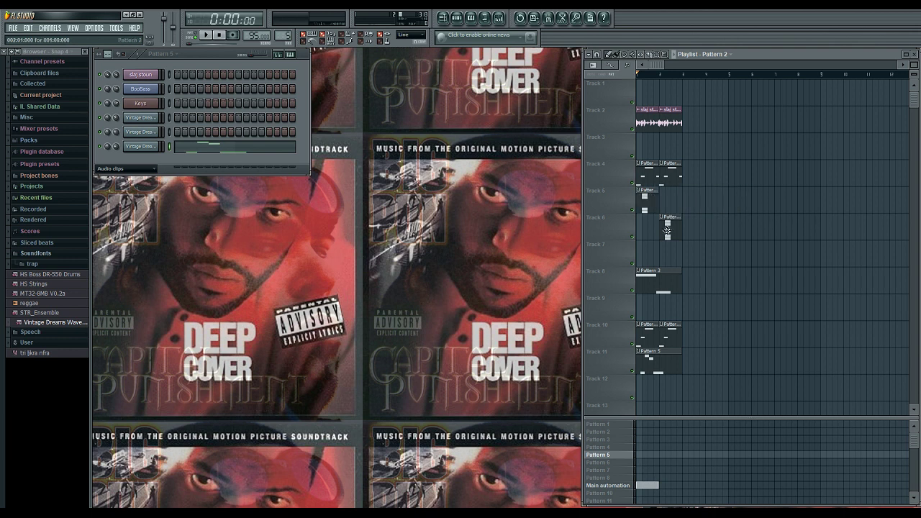
{"action": "left_click_drag", "start_coordinate": [651, 205], "coordinate": [716, 191]}
{"action": "mouse_move", "coordinate": [651, 169]}
{"action": "left_mouse_down"}
{"action": "mouse_move", "coordinate": [698, 170]}
{"action": "mouse_move", "coordinate": [655, 171]}
{"action": "left_mouse_up"}
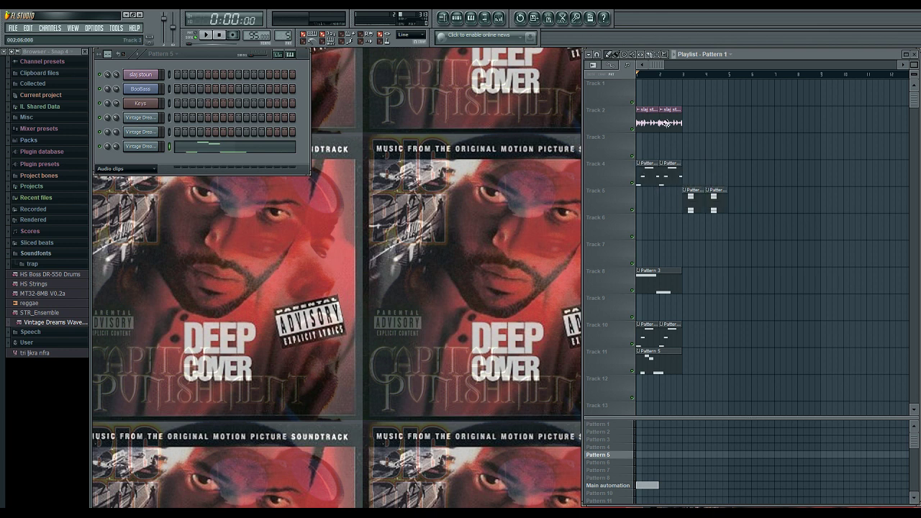
{"action": "left_click_drag", "start_coordinate": [663, 117], "coordinate": [758, 114]}
- During playback, move the Pattern 3 clip on Track 8 to bar 8 and the Track 5 Pattern 2 clips to bars 5 and 7
{"action": "key", "text": "space"}
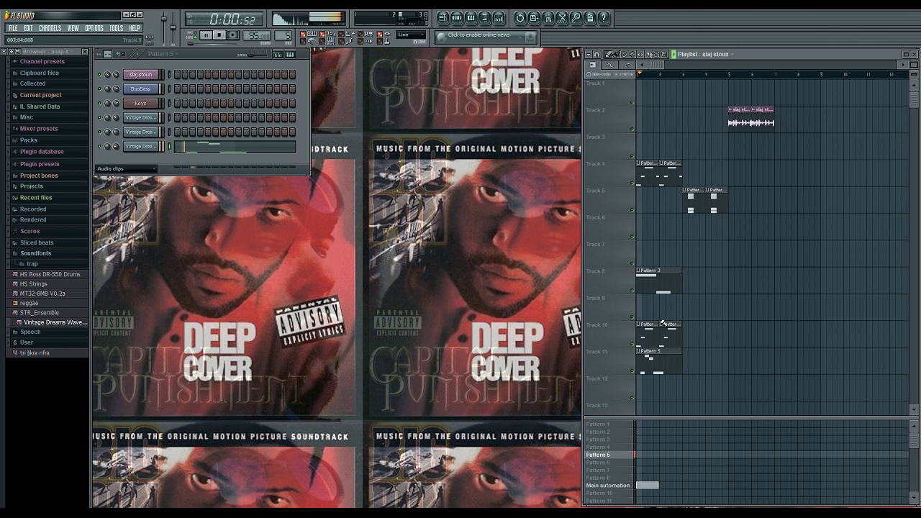
{"action": "left_click_drag", "start_coordinate": [662, 282], "coordinate": [823, 282]}
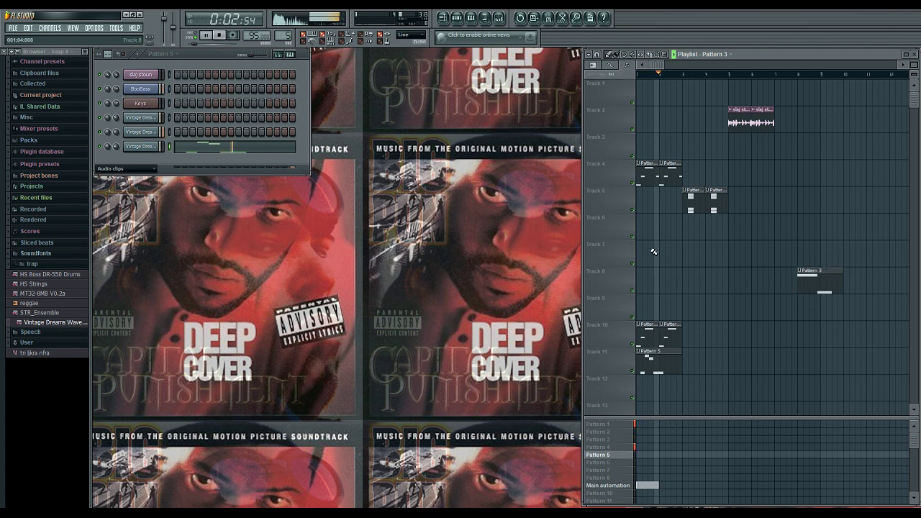
{"action": "left_click_drag", "start_coordinate": [697, 192], "coordinate": [789, 192]}
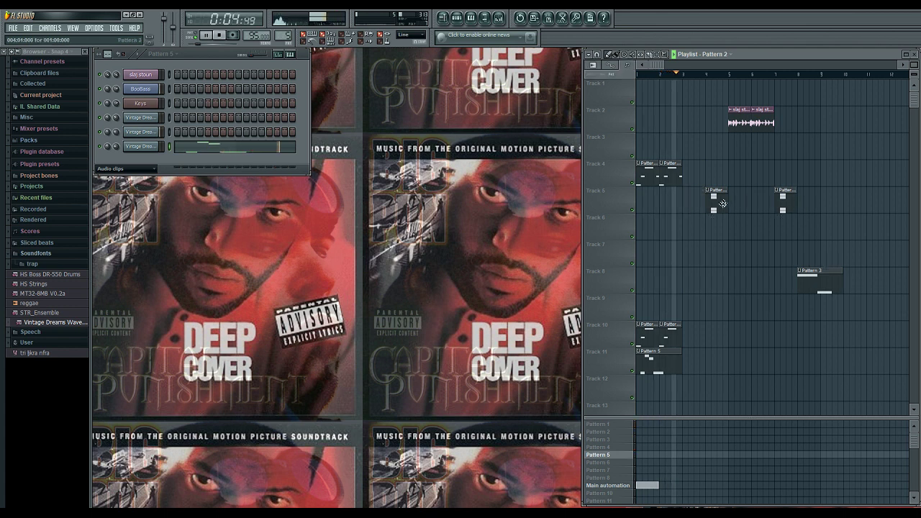
{"action": "left_click_drag", "start_coordinate": [725, 204], "coordinate": [740, 202]}
- Repeat Pattern 1 on Track 4 and the slaj stoun clip on Track 2 through bar 12
{"action": "left_click", "coordinate": [666, 174]}
{"action": "left_click", "coordinate": [689, 175]}
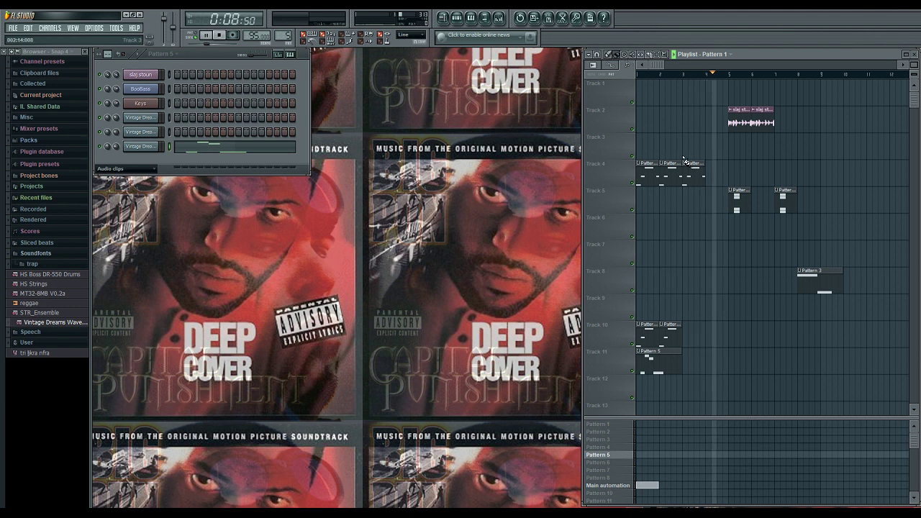
{"action": "left_click_drag", "start_coordinate": [710, 178], "coordinate": [838, 194]}
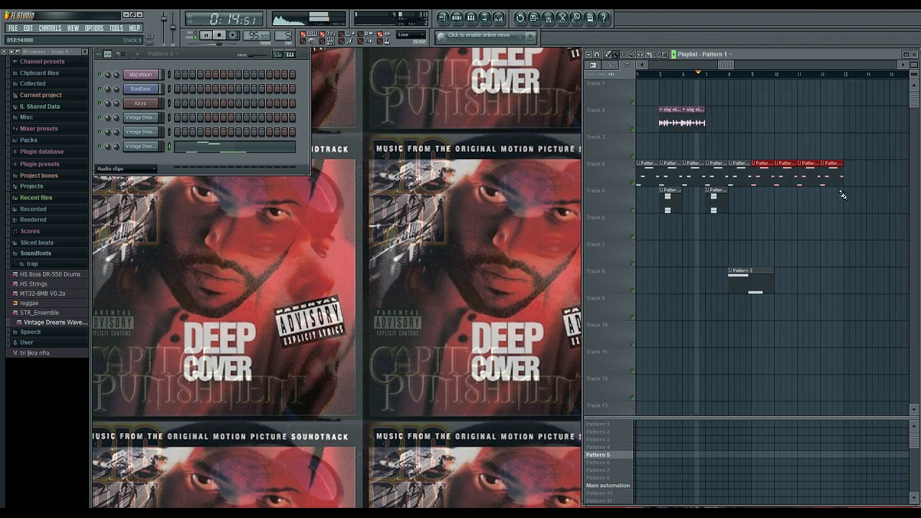
{"action": "left_click_drag", "start_coordinate": [695, 116], "coordinate": [792, 143]}
{"action": "scroll", "coordinate": [794, 142], "scroll_direction": "left", "scroll_amount": 3}
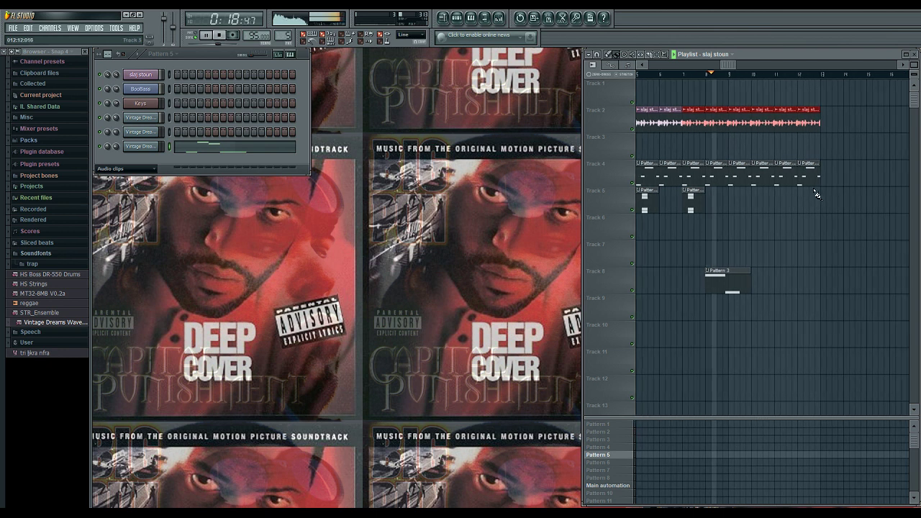
- Extend the Pattern 1 clips on Track 4 through bar 20 and the slaj stoun clips on Track 2 through bar 19
{"action": "left_click", "coordinate": [834, 182]}
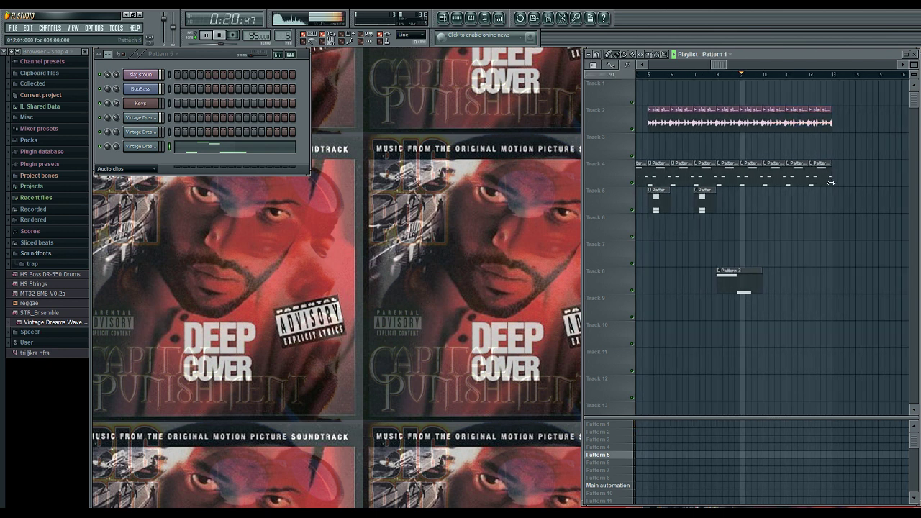
{"action": "left_click_drag", "start_coordinate": [836, 188], "coordinate": [869, 185]}
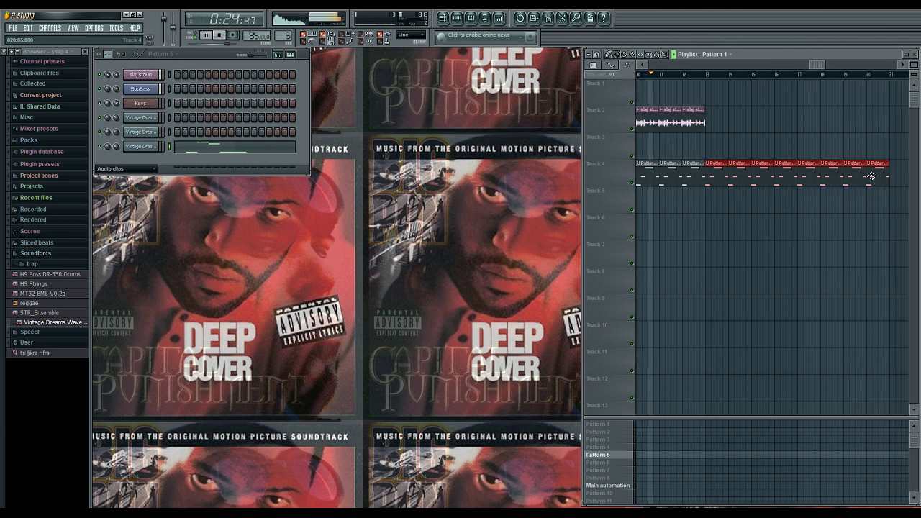
{"action": "left_click_drag", "start_coordinate": [705, 124], "coordinate": [855, 136]}
- Fill Track 5 with Pattern 2 in every bar from bar 5 through bar 19, deleting the extra clip at the end
{"action": "left_click_drag", "start_coordinate": [638, 286], "coordinate": [739, 278]}
{"action": "left_click_drag", "start_coordinate": [669, 253], "coordinate": [744, 267]}
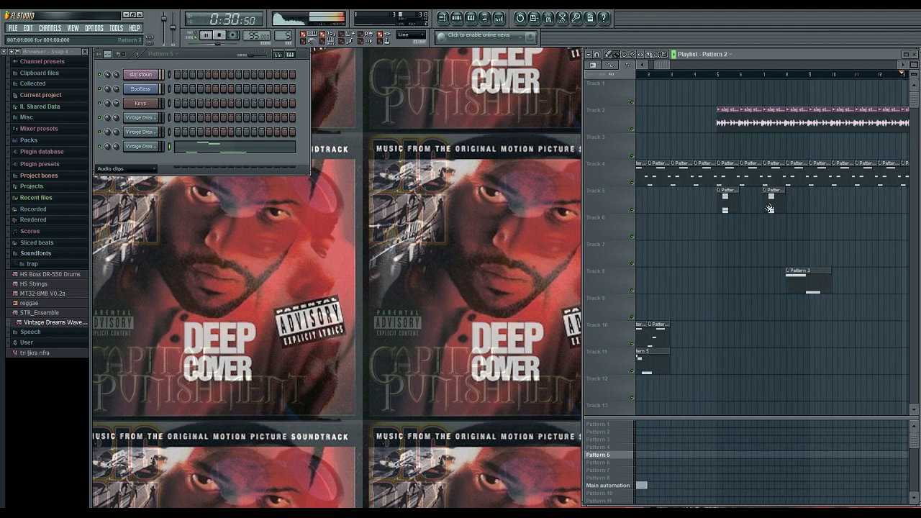
{"action": "mouse_move", "coordinate": [746, 211]}
{"action": "left_mouse_down"}
{"action": "mouse_move", "coordinate": [837, 225]}
{"action": "mouse_move", "coordinate": [791, 240]}
{"action": "left_mouse_up"}
{"action": "right_click", "coordinate": [783, 207]}
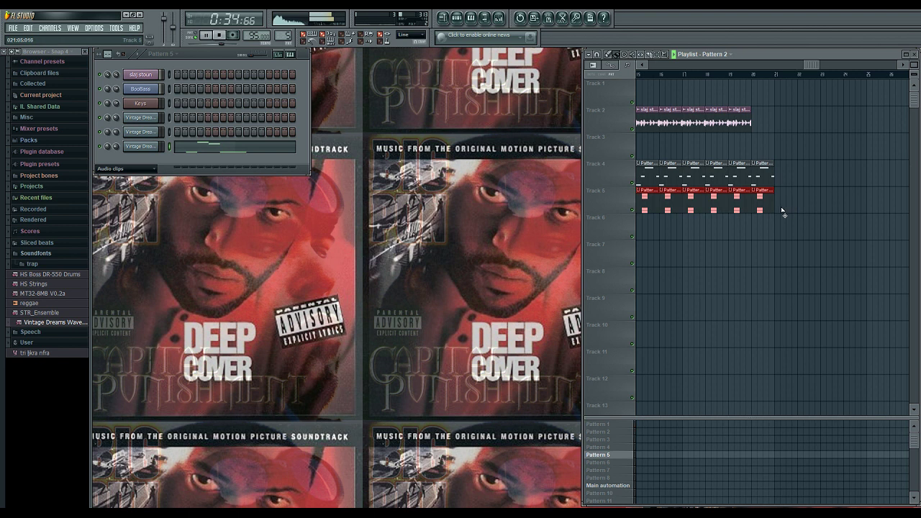
{"action": "right_click", "coordinate": [761, 209]}
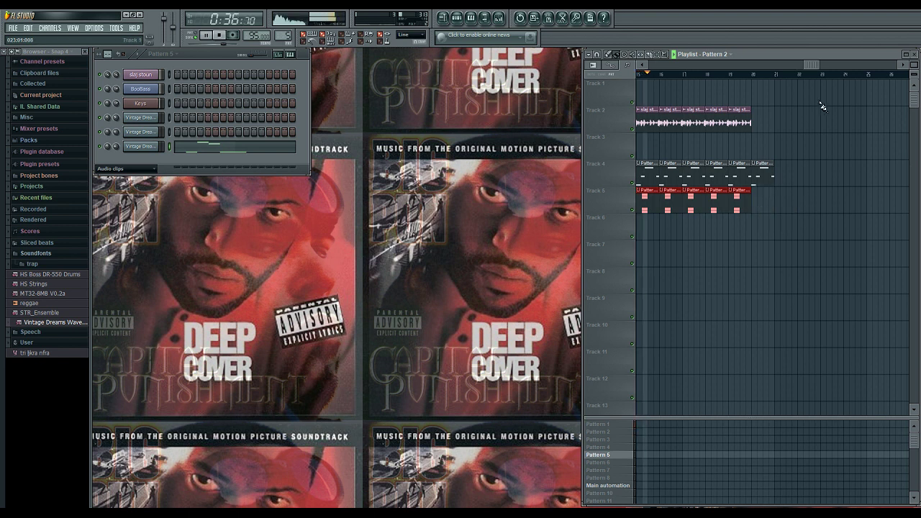
- Move Pattern 3 to Track 6 at bar 9 and repeat it back to back through bar 22
{"action": "left_click_drag", "start_coordinate": [812, 64], "coordinate": [631, 98]}
{"action": "left_click_drag", "start_coordinate": [806, 280], "coordinate": [834, 221]}
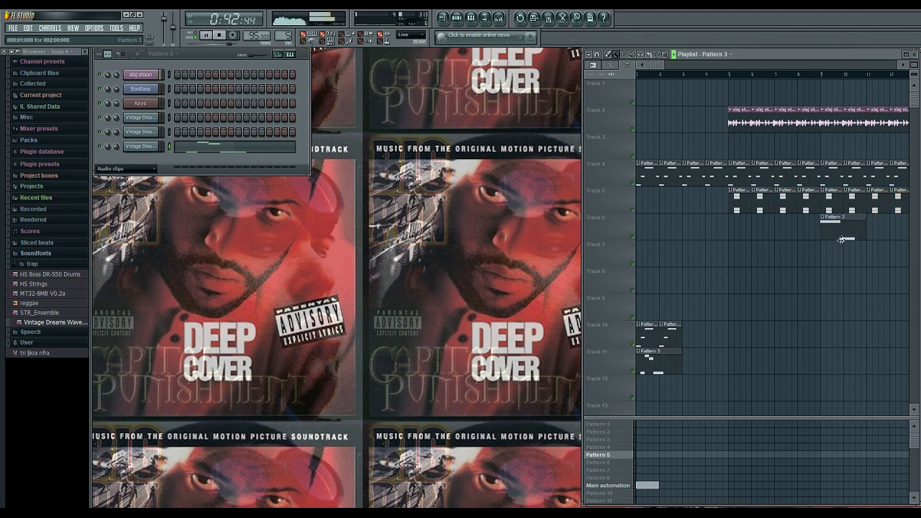
{"action": "left_click", "coordinate": [853, 228]}
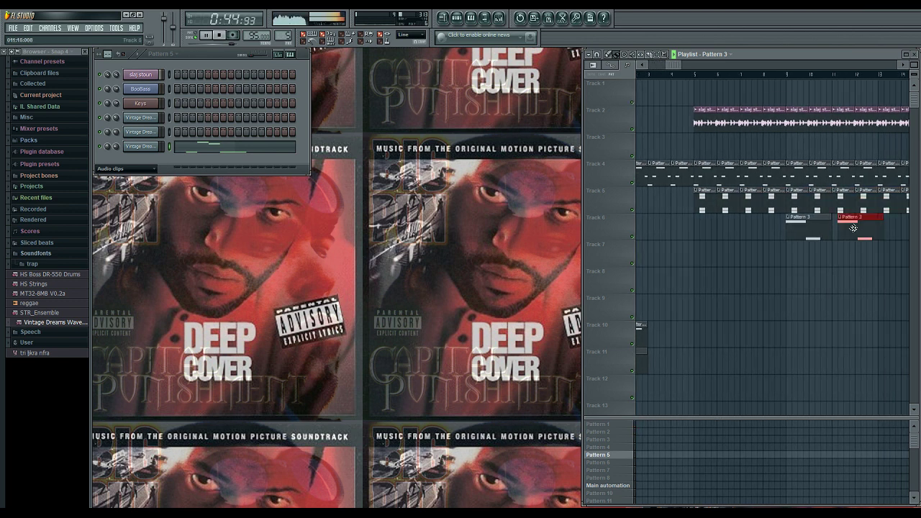
{"action": "key", "text": "ctrl+b"}
{"action": "key", "text": "ctrl+b"}
{"action": "key", "text": "ctrl+b"}
{"action": "key", "text": "ctrl+b"}
{"action": "key", "text": "ctrl+b"}
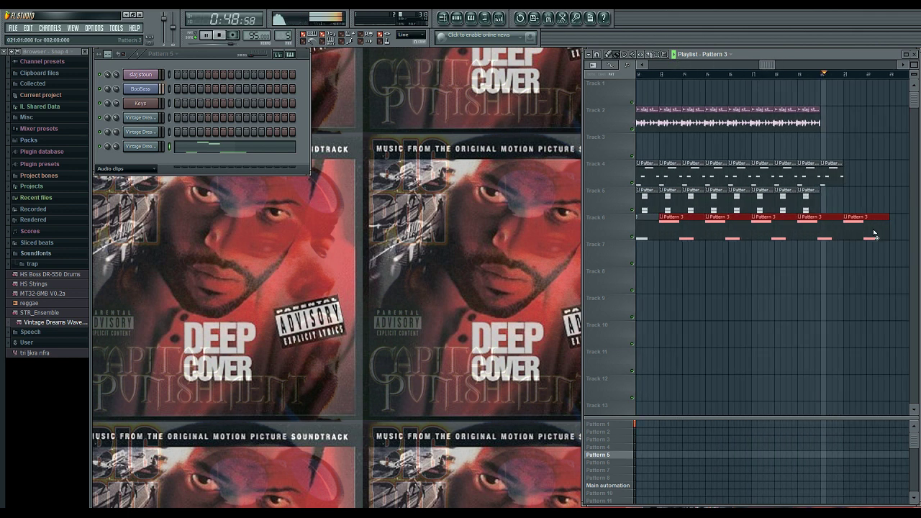
- Delete the Pattern 3 clip at bar 21, slice the preceding one at bar 20 and remove its second half
{"action": "right_click", "coordinate": [872, 229]}
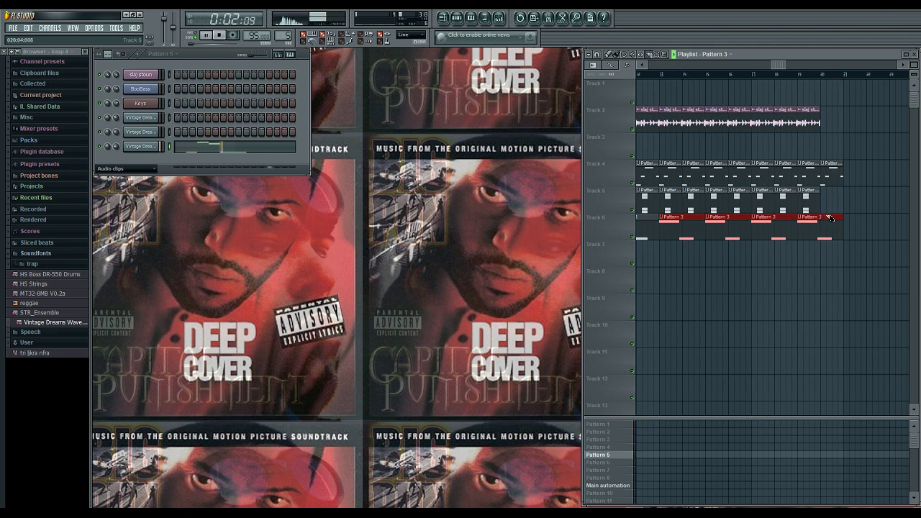
{"action": "left_click_drag", "start_coordinate": [830, 246], "coordinate": [822, 235]}
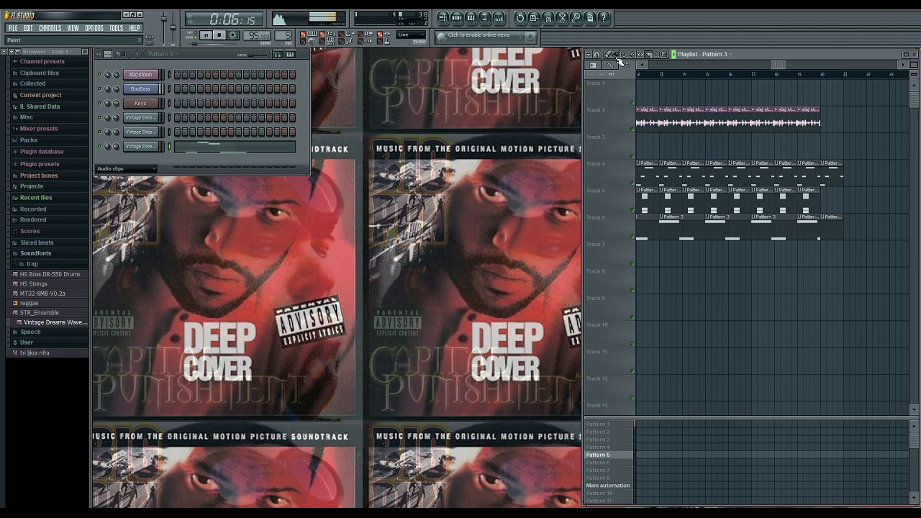
{"action": "right_click", "coordinate": [826, 221]}
- Place Pattern 4 on Track 10 at bars 13 and 14, and Pattern 5 on Track 11 at bars 17 and 19
{"action": "scroll", "coordinate": [655, 236], "scroll_direction": "left", "scroll_amount": 6}
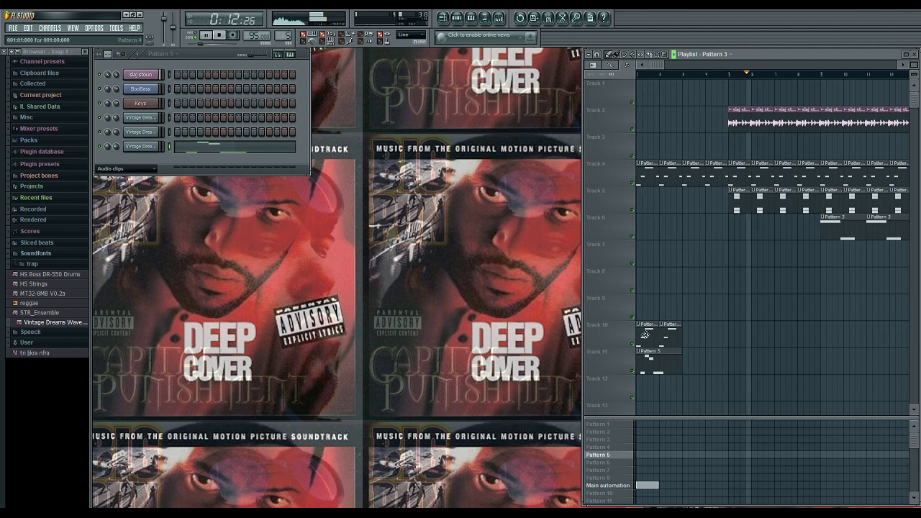
{"action": "left_click_drag", "start_coordinate": [644, 334], "coordinate": [865, 334]}
{"action": "left_click", "coordinate": [881, 333]}
{"action": "mouse_move", "coordinate": [695, 361]}
{"action": "left_mouse_down"}
{"action": "mouse_move", "coordinate": [709, 362]}
{"action": "mouse_move", "coordinate": [681, 364]}
{"action": "left_mouse_up"}
{"action": "scroll", "coordinate": [681, 364], "scroll_direction": "left", "scroll_amount": 3}
{"action": "right_click", "coordinate": [665, 342]}
{"action": "left_click_drag", "start_coordinate": [660, 360], "coordinate": [831, 370]}
{"action": "left_click", "coordinate": [863, 359]}
{"action": "left_click_drag", "start_coordinate": [858, 358], "coordinate": [852, 358]}
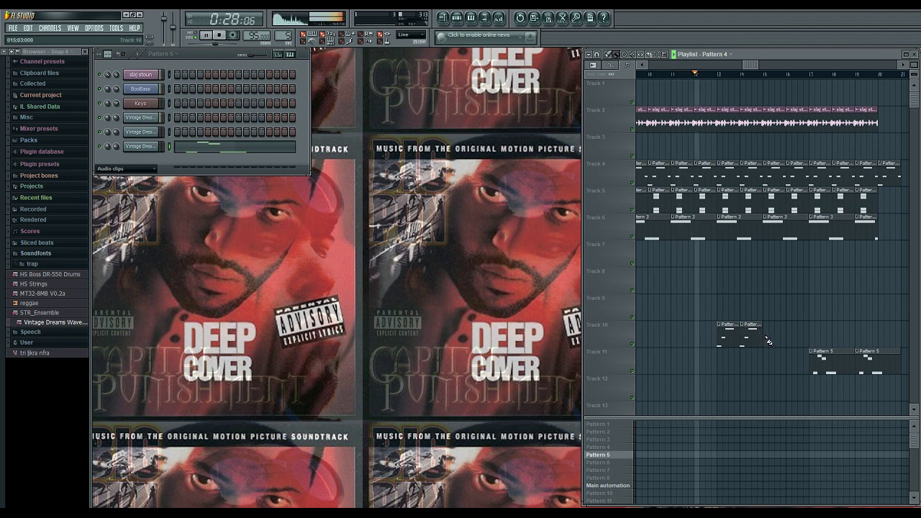
- Repeat Pattern 4 on Track 10 from bar 15 through bar 19, deleting the surplus clip
{"action": "left_click_drag", "start_coordinate": [773, 341], "coordinate": [892, 342]}
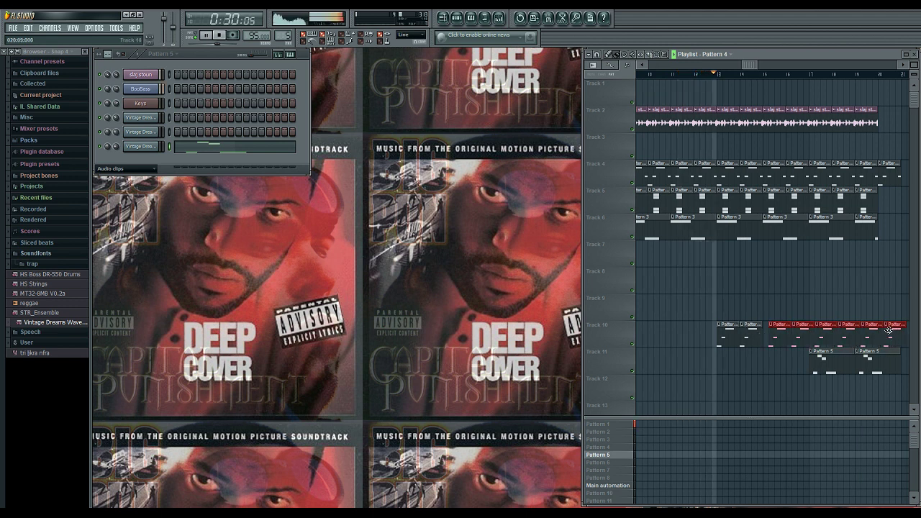
{"action": "right_click", "coordinate": [896, 333]}
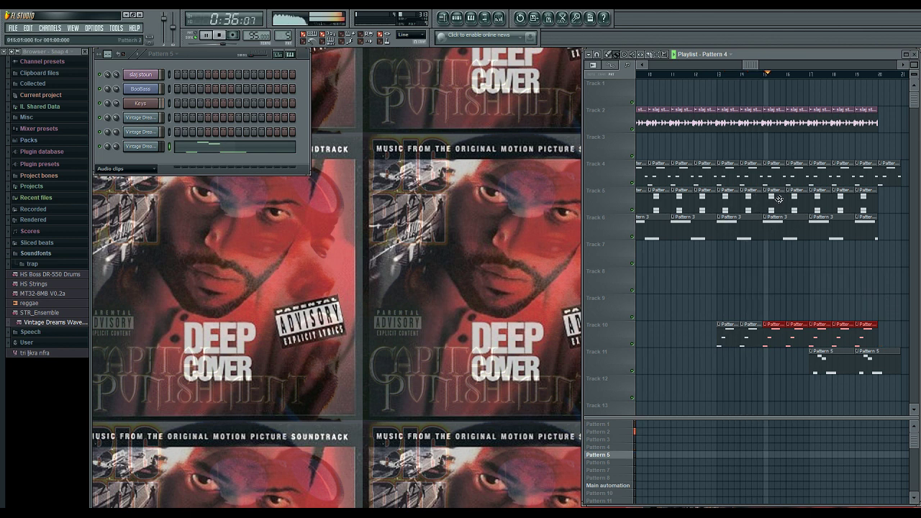
{"action": "left_click_drag", "start_coordinate": [752, 67], "coordinate": [567, 90]}
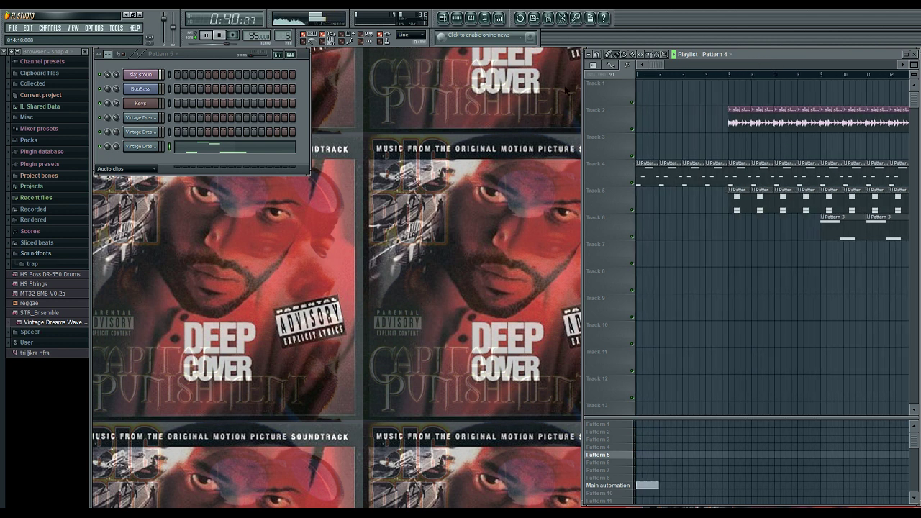
- Find and preview "undisputed truth im losing you" in the nova pjesma folder of Sliced beats, and place it on Track 1 in bar 2
{"action": "left_click", "coordinate": [50, 255]}
{"action": "left_click", "coordinate": [51, 243]}
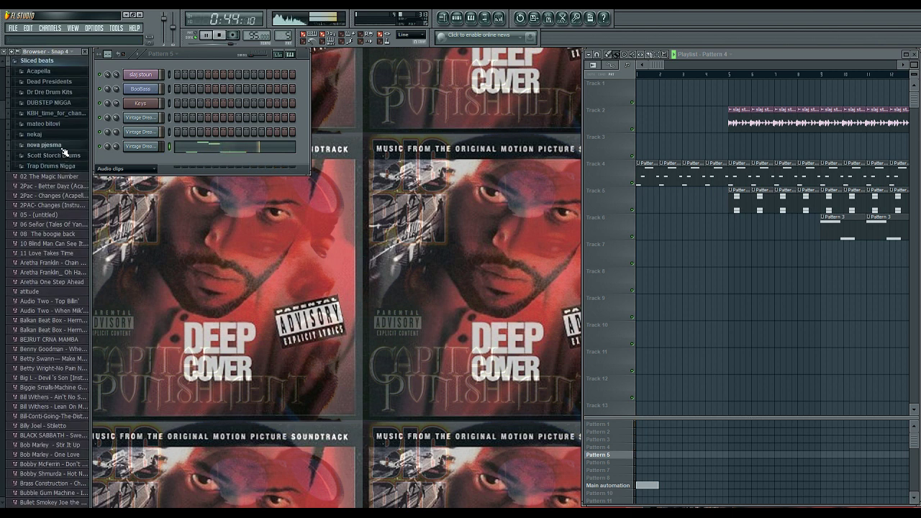
{"action": "left_click", "coordinate": [62, 149]}
{"action": "left_click_drag", "start_coordinate": [2, 242], "coordinate": [3, 363]}
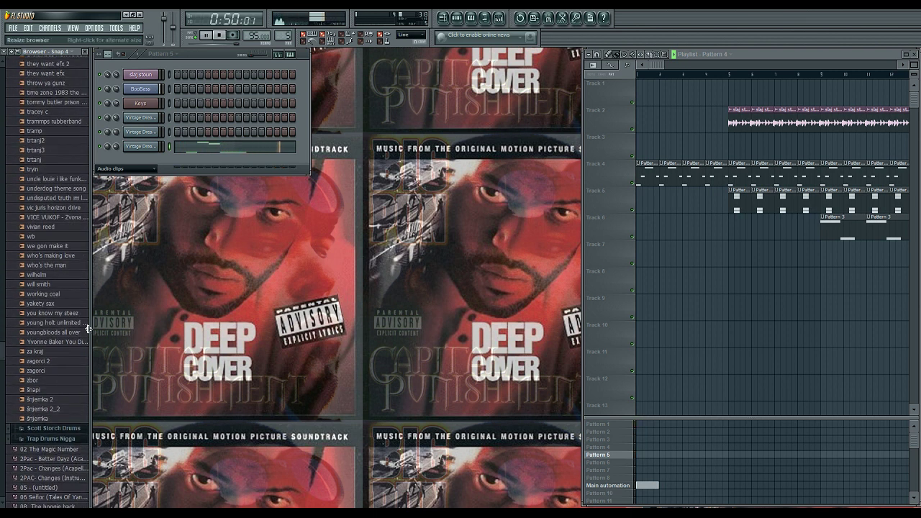
{"action": "left_click", "coordinate": [731, 75]}
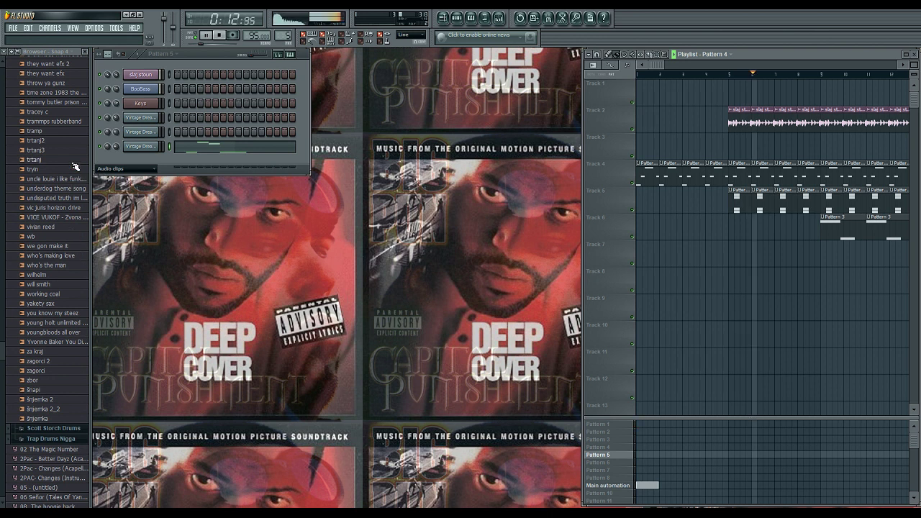
{"action": "key", "text": "space"}
{"action": "left_click", "coordinate": [43, 200]}
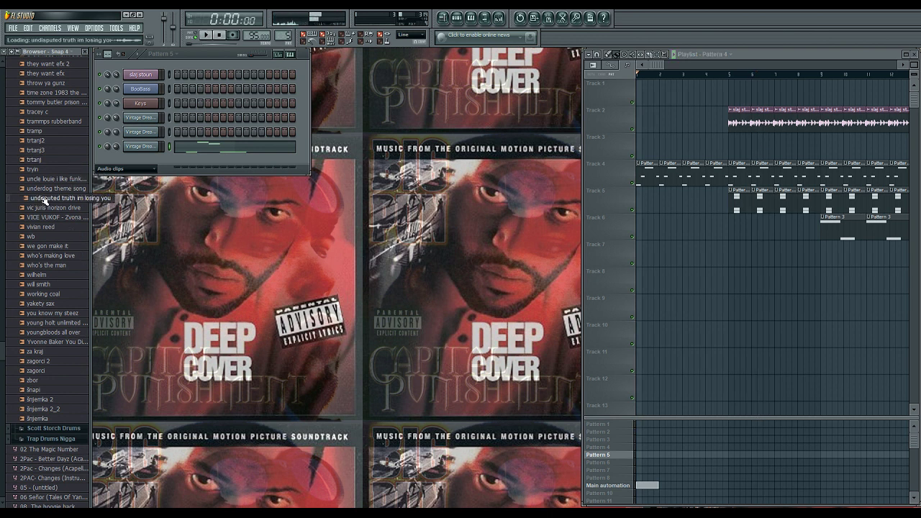
{"action": "left_click_drag", "start_coordinate": [43, 201], "coordinate": [665, 94]}
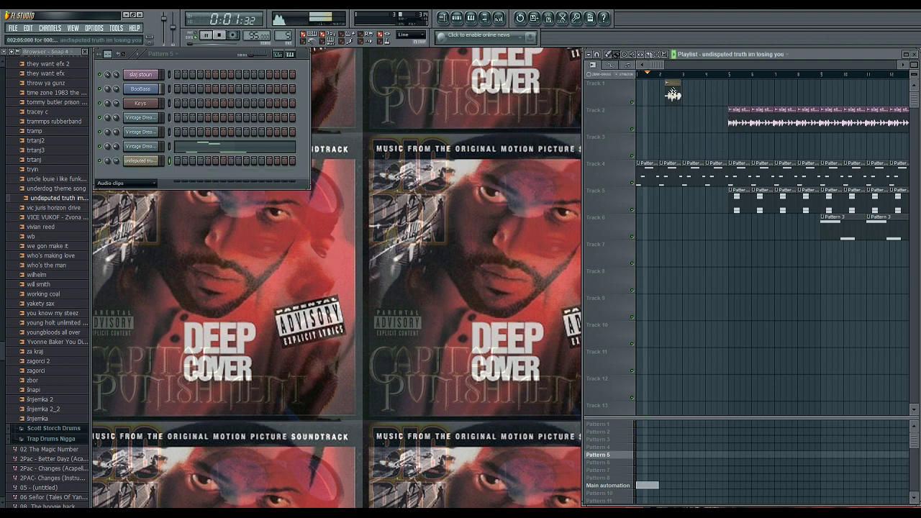
- Move the "undisputed truth im losing you" clip on Track 1 to bar 4, so it ends just before slaj stoun enters
{"action": "left_click_drag", "start_coordinate": [674, 94], "coordinate": [679, 94]}
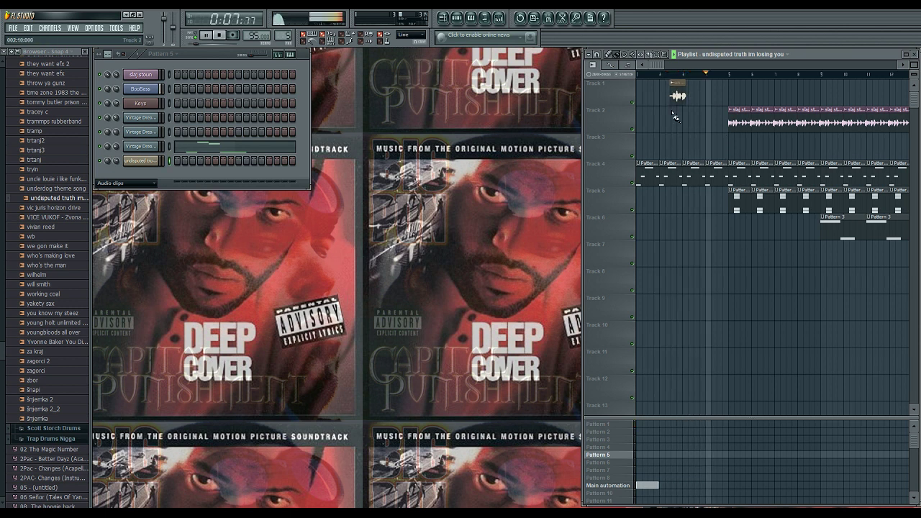
{"action": "left_click", "coordinate": [597, 54]}
{"action": "left_click", "coordinate": [610, 162]}
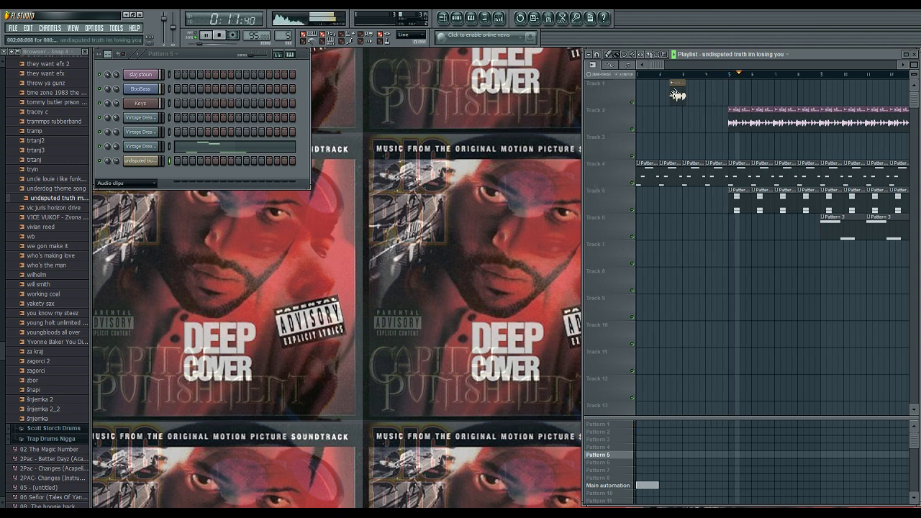
{"action": "left_click_drag", "start_coordinate": [677, 94], "coordinate": [718, 94]}
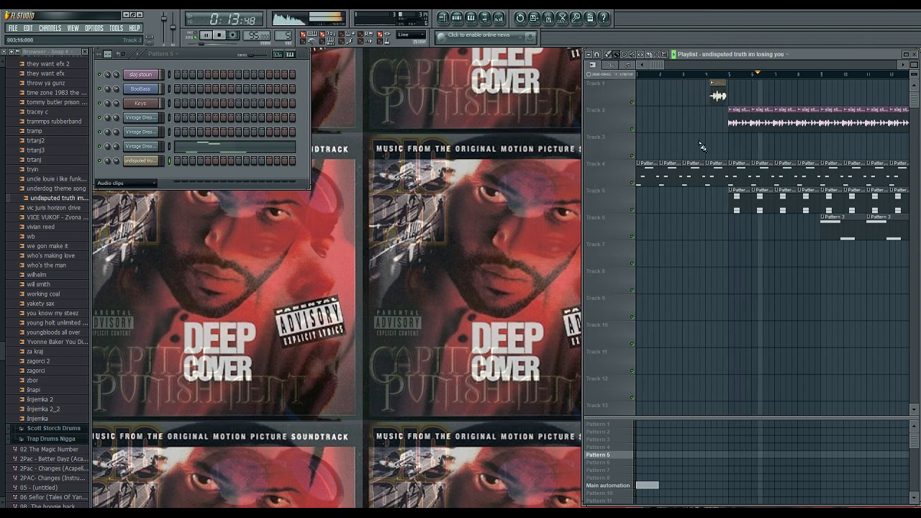
- Delete the first two Pattern 1 clips on Track 4, shift the whole arrangement two bars earlier and replay the opening
{"action": "right_click", "coordinate": [671, 169]}
{"action": "right_click", "coordinate": [643, 169]}
{"action": "key", "text": "ctrl+a"}
{"action": "left_click_drag", "start_coordinate": [741, 117], "coordinate": [696, 117]}
{"action": "left_click", "coordinate": [658, 56]}
{"action": "left_click", "coordinate": [655, 85]}
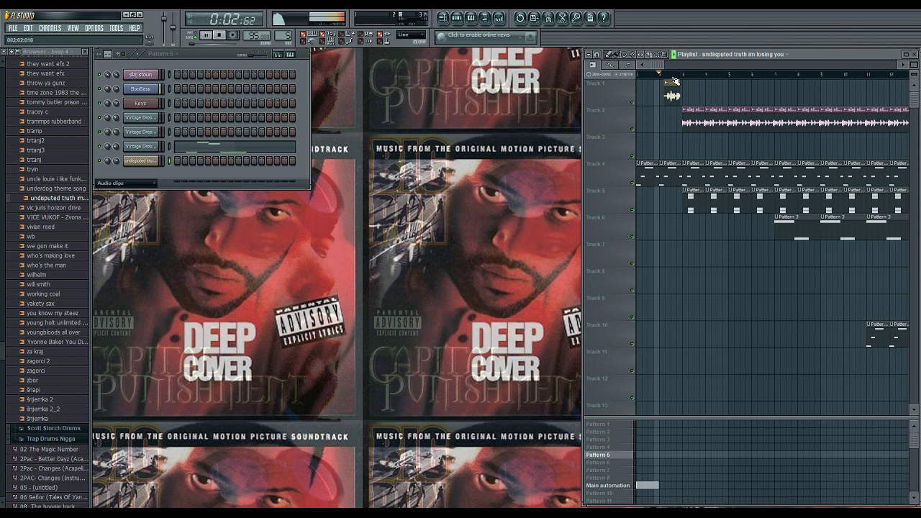
- Move the "undisputed truth im losing you" clip on Track 1 slightly later, so it ends just after the start of bar 3
{"action": "scroll", "coordinate": [700, 90], "scroll_direction": "up", "scroll_amount": 5}
{"action": "scroll", "coordinate": [700, 87], "scroll_direction": "left", "scroll_amount": 4}
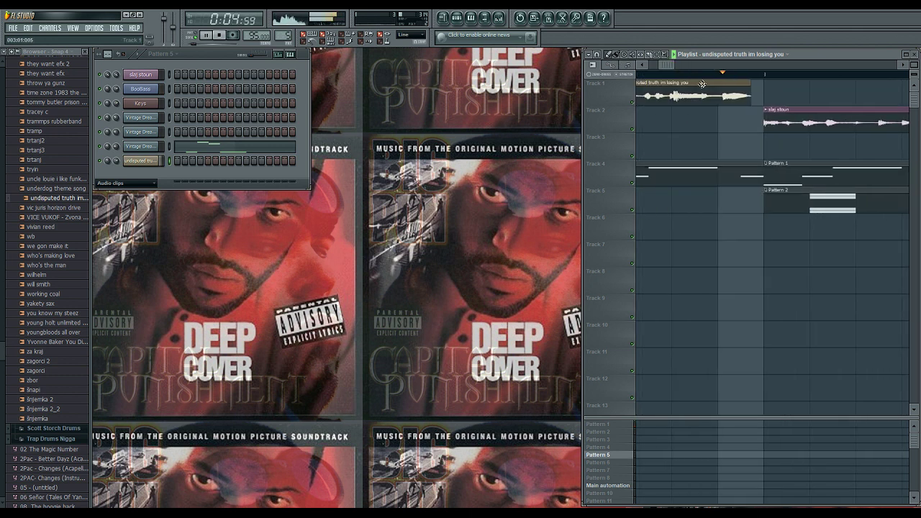
{"action": "scroll", "coordinate": [766, 105], "scroll_direction": "right", "scroll_amount": 1}
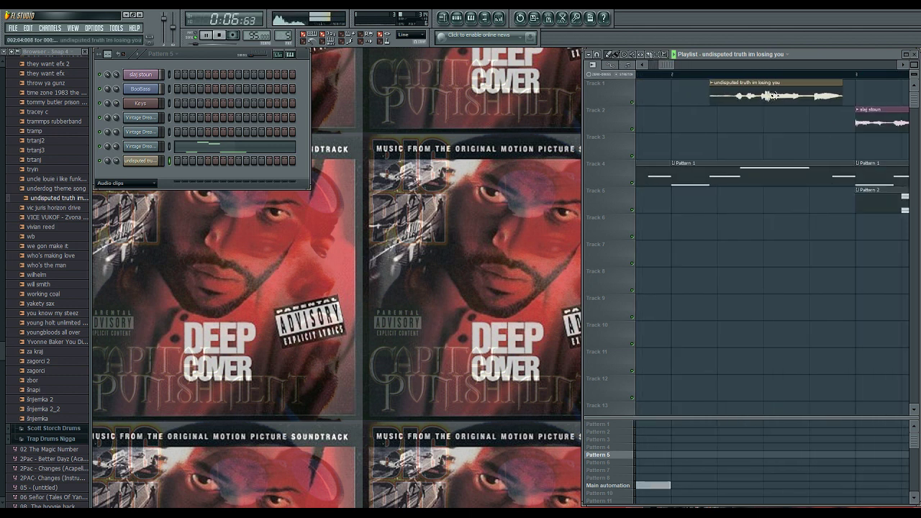
{"action": "left_click_drag", "start_coordinate": [784, 92], "coordinate": [823, 94]}
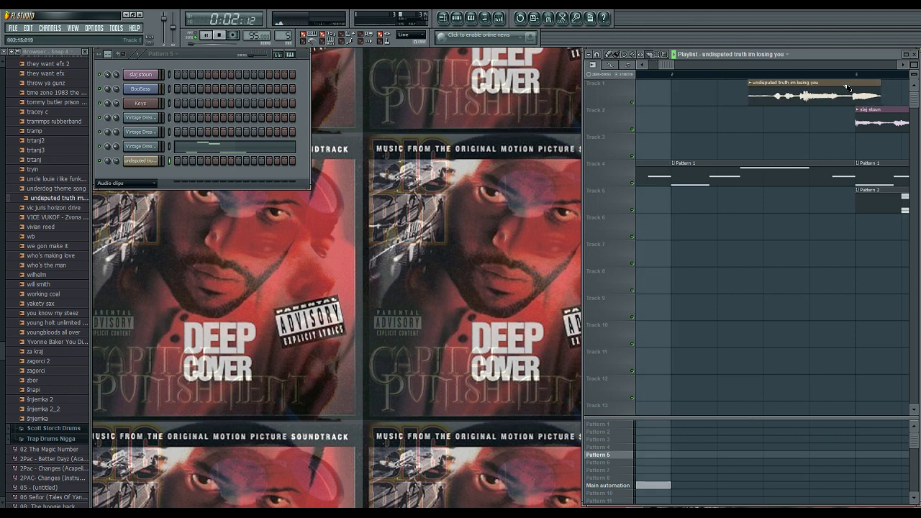
- Slice the "undisputed truth im losing you" clip near its beginning and end and delete both outer pieces, keeping the middle part
{"action": "left_click", "coordinate": [853, 90]}
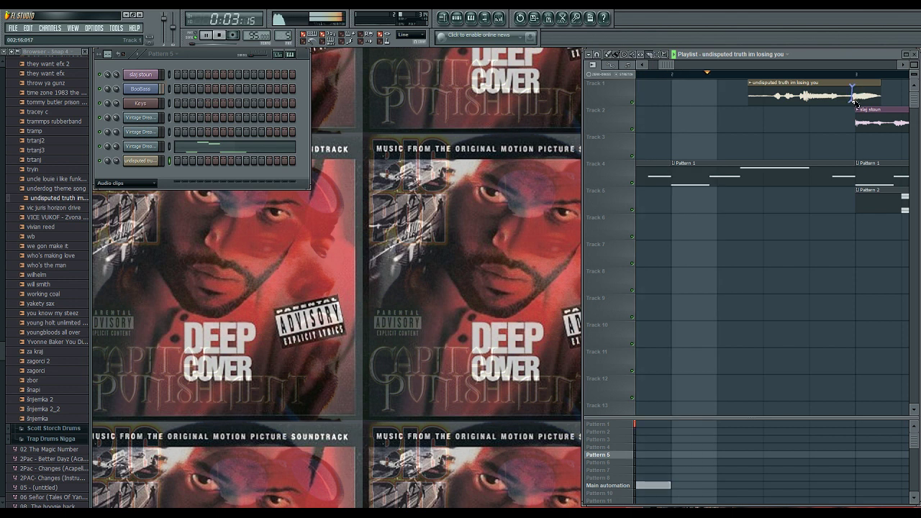
{"action": "left_click", "coordinate": [774, 99]}
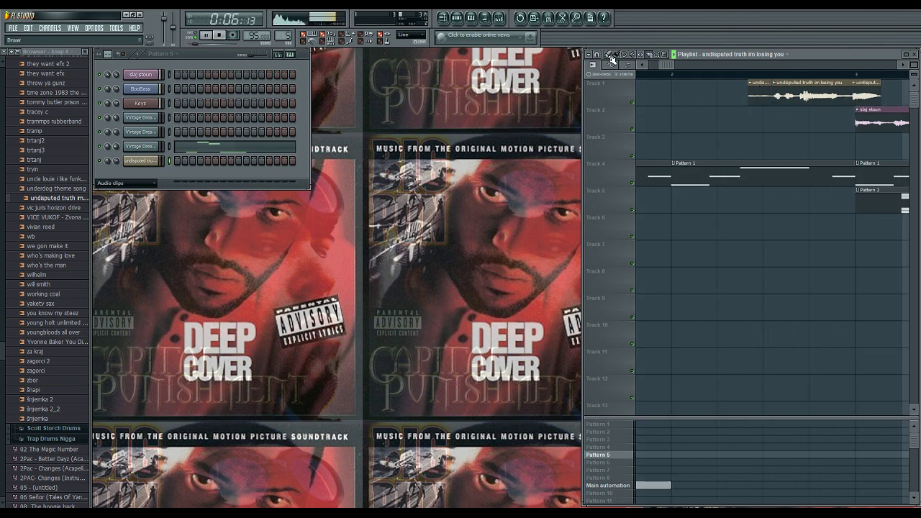
{"action": "right_click", "coordinate": [865, 93]}
{"action": "right_click", "coordinate": [763, 97]}
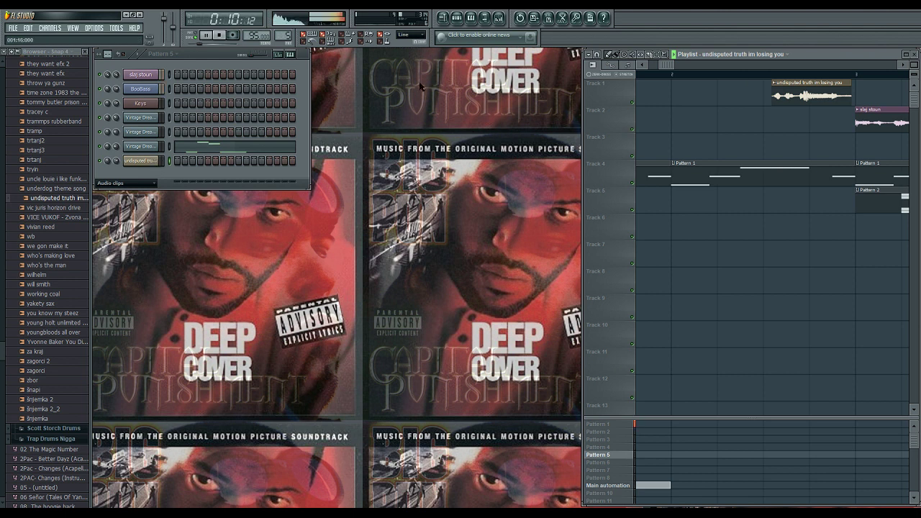
- Loop bar 2 for playback and route the "undisputed truth im losing you" channel to mixer Insert 4
{"action": "left_click_drag", "start_coordinate": [855, 76], "coordinate": [672, 77]}
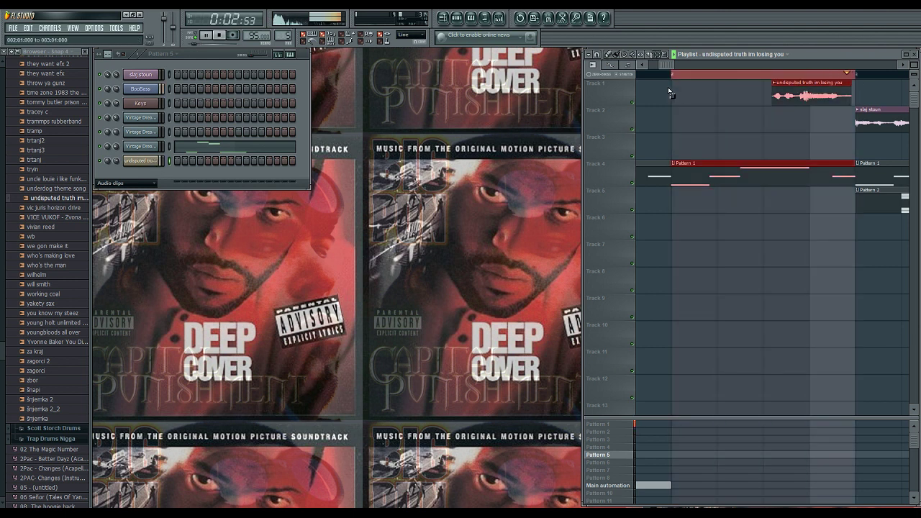
{"action": "left_click", "coordinate": [140, 162]}
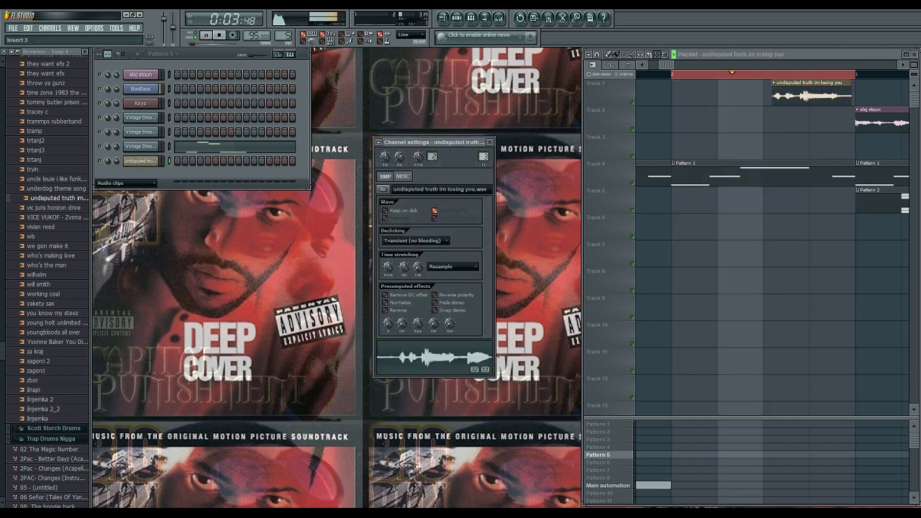
{"action": "left_click_drag", "start_coordinate": [483, 156], "coordinate": [483, 150]}
{"action": "key", "text": "F9"}
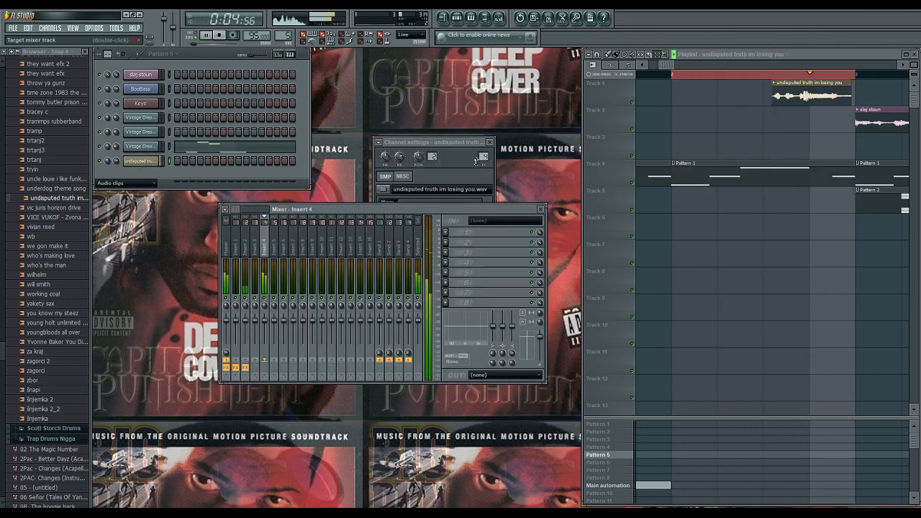
- Load Fruity Filter in the first effect slot of Insert 4 and set it to high pass, with low pass turned down
{"action": "left_click", "coordinate": [450, 233]}
{"action": "mouse_move", "coordinate": [494, 240]}
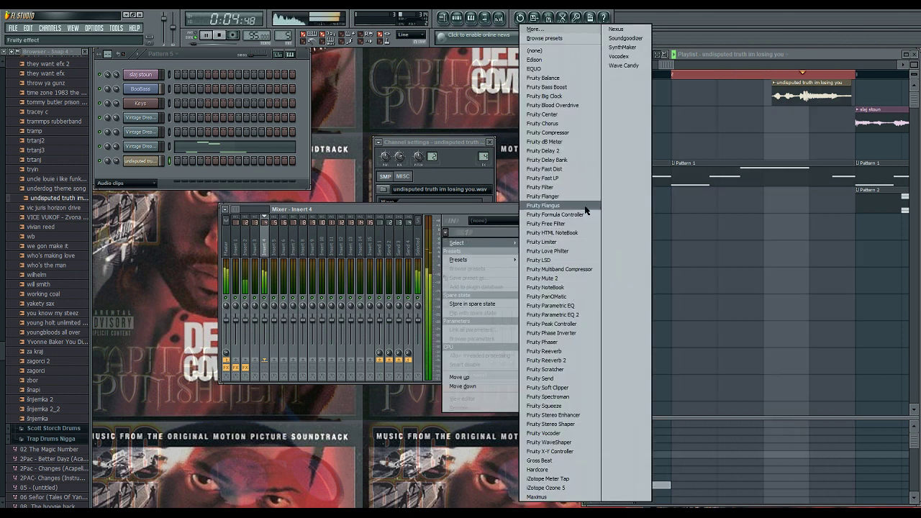
{"action": "left_click", "coordinate": [543, 187]}
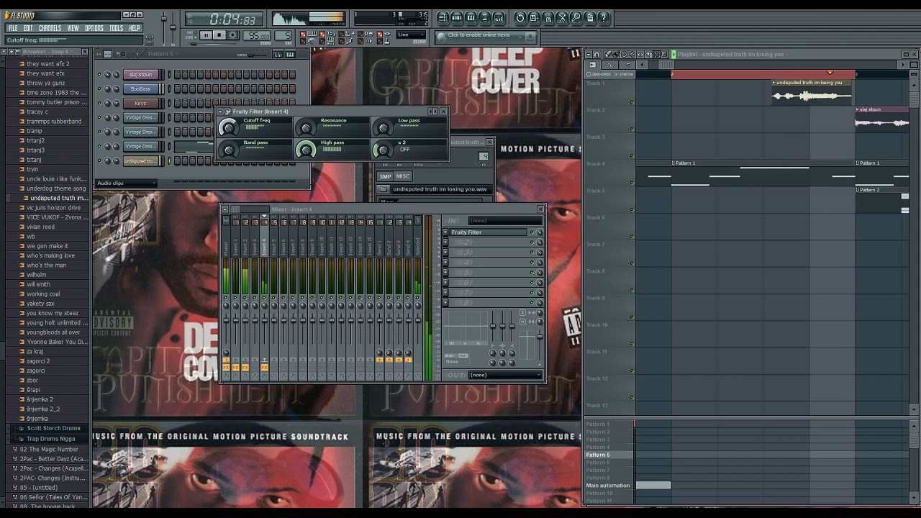
- Clear the loop selection over bar 2 and close the mixer, Fruity Filter and the sample's channel settings
{"action": "right_click", "coordinate": [748, 76]}
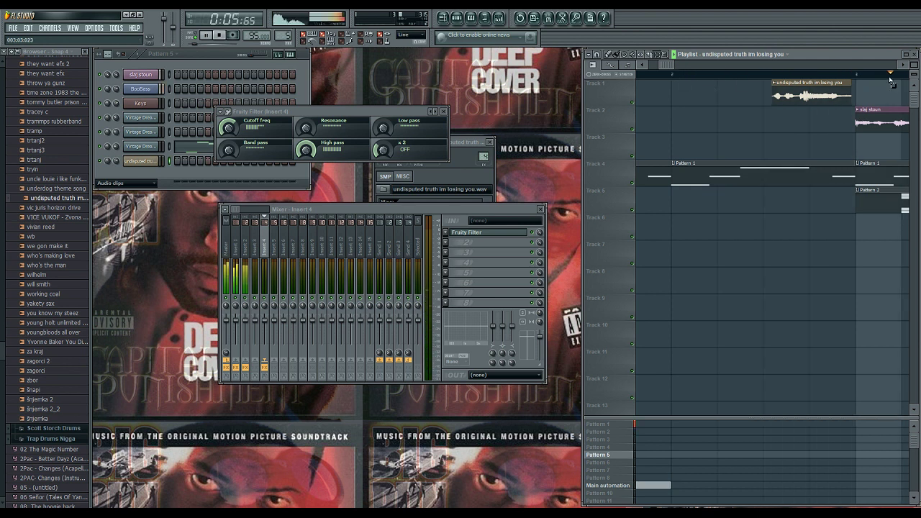
{"action": "scroll", "coordinate": [741, 75], "scroll_direction": "down", "scroll_amount": 4}
{"action": "scroll", "coordinate": [740, 76], "scroll_direction": "down", "scroll_amount": 1}
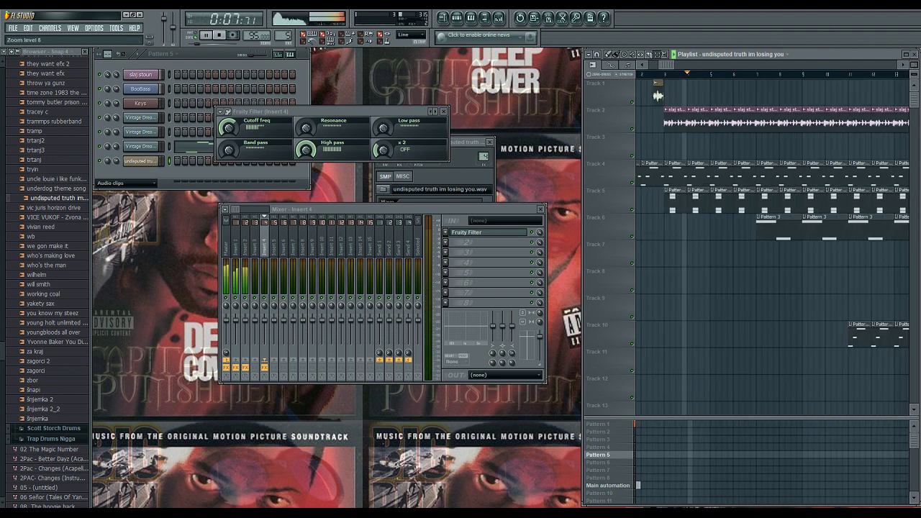
{"action": "mouse_move", "coordinate": [671, 74]}
{"action": "left_mouse_down"}
{"action": "mouse_move", "coordinate": [760, 75]}
{"action": "mouse_move", "coordinate": [656, 74]}
{"action": "left_mouse_up"}
{"action": "left_click", "coordinate": [540, 209]}
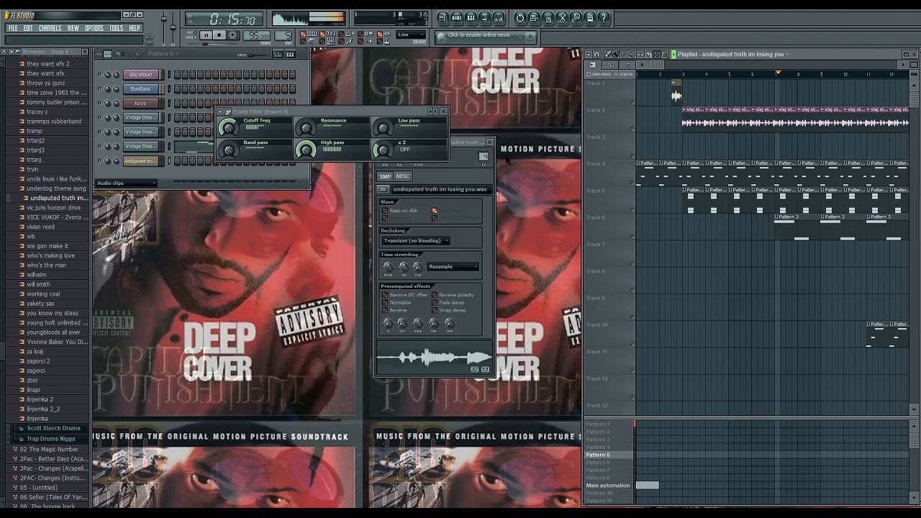
{"action": "left_click", "coordinate": [445, 113]}
{"action": "left_click", "coordinate": [489, 142]}
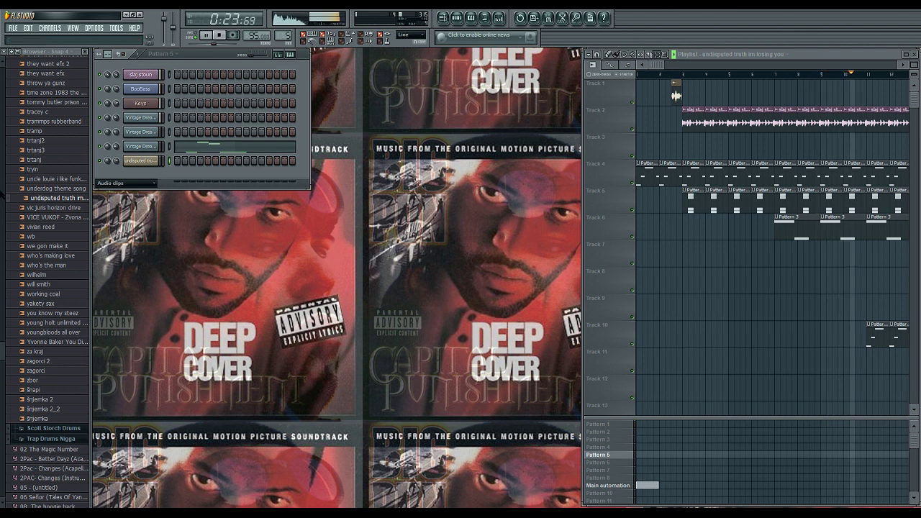
- Collapse the browser folders and play the arrangement again from the start, checking the clips through to its ending
{"action": "left_click", "coordinate": [2, 346]}
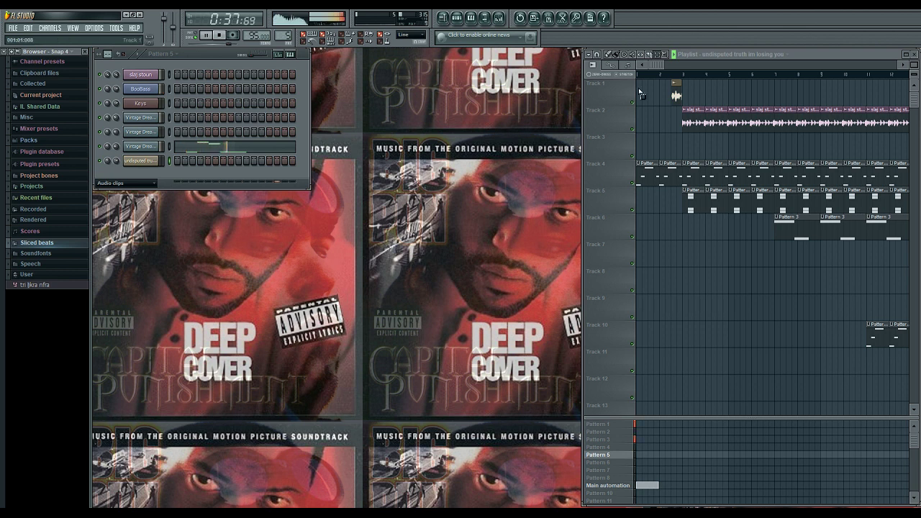
{"action": "left_click_drag", "start_coordinate": [666, 64], "coordinate": [806, 87]}
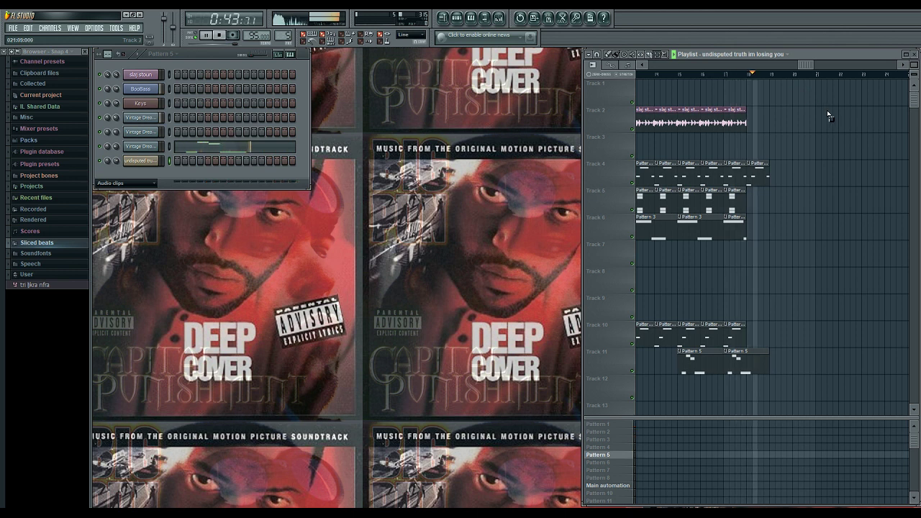
{"action": "key", "text": "space"}
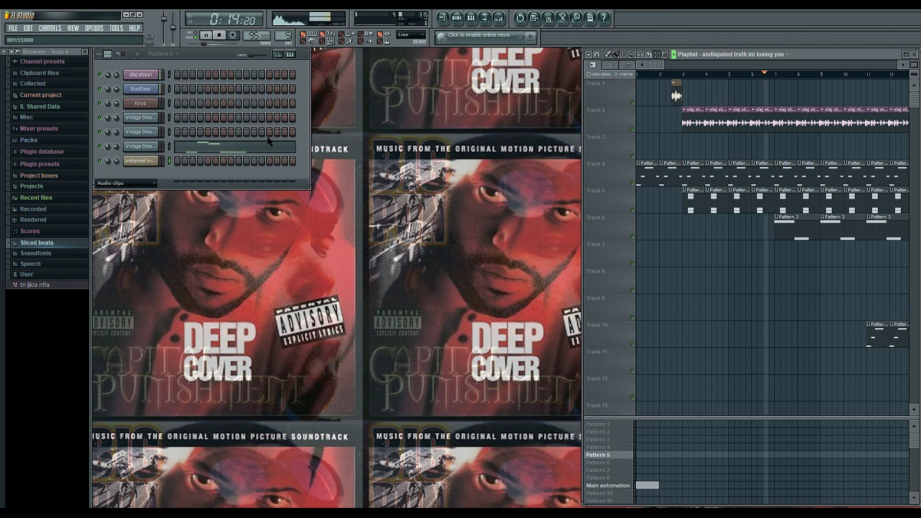
{"action": "key", "text": "XF86AudioLowerVolume"}
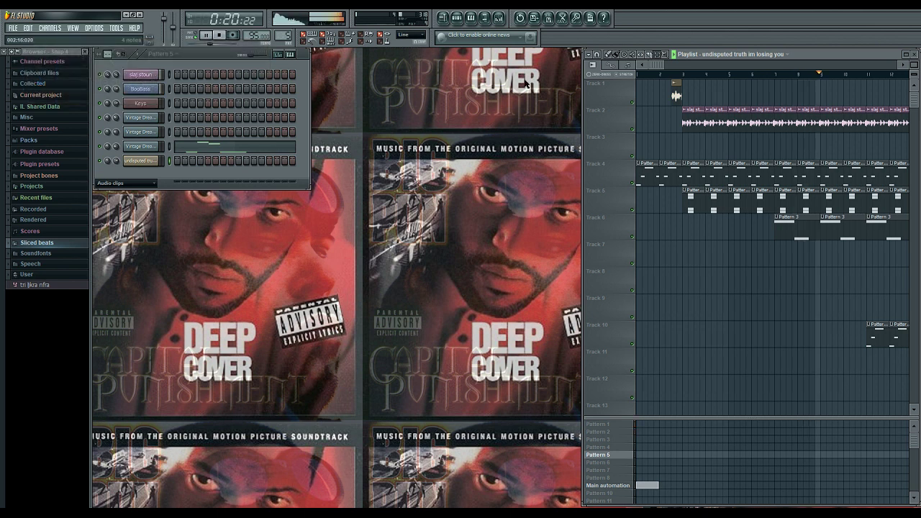
{"action": "left_click_drag", "start_coordinate": [662, 65], "coordinate": [761, 81]}
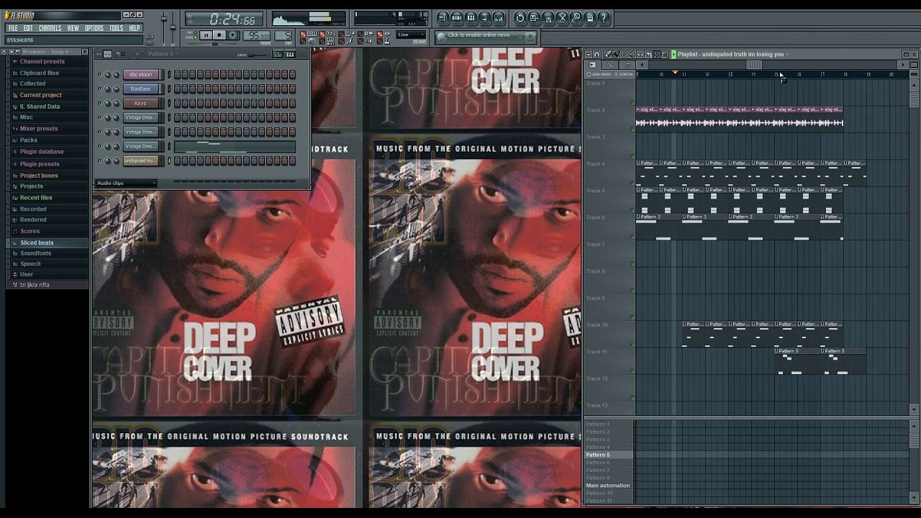